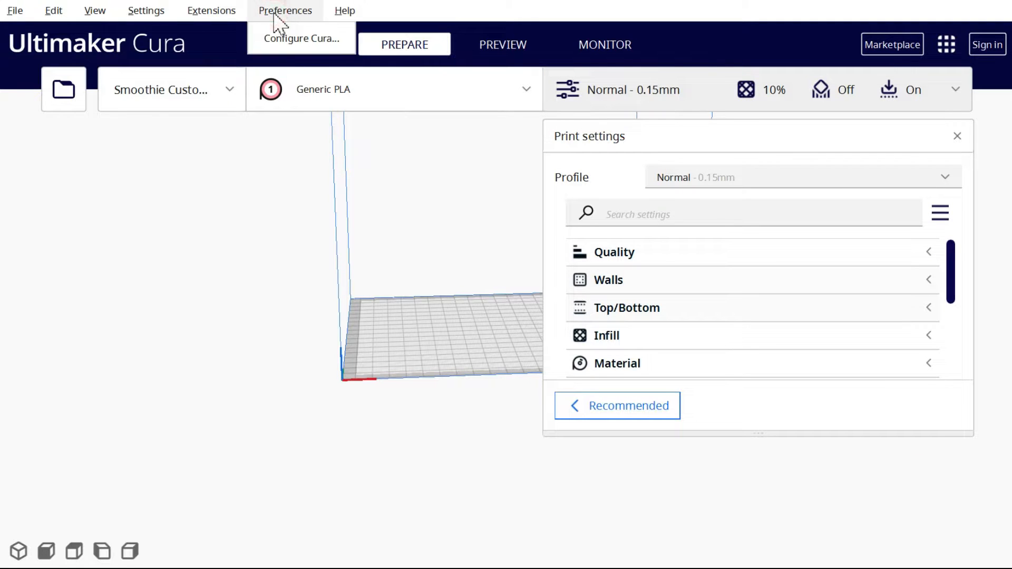
In the preferences, make all print settings visible and turn off automatic dropping of models to the build plate
{"action": "left_click", "coordinate": [283, 46]}
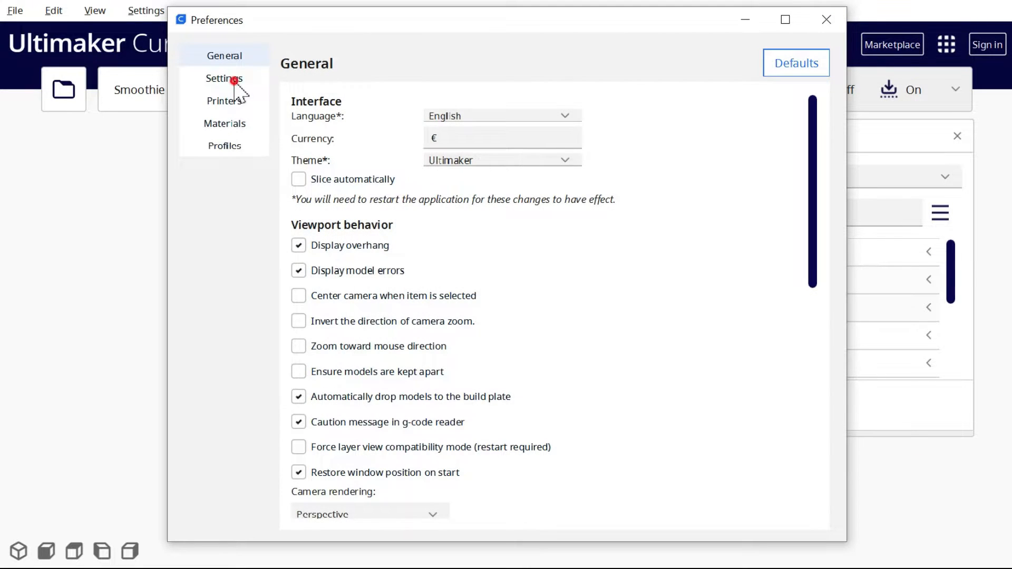
{"action": "left_click", "coordinate": [234, 82]}
{"action": "left_click", "coordinate": [711, 108]}
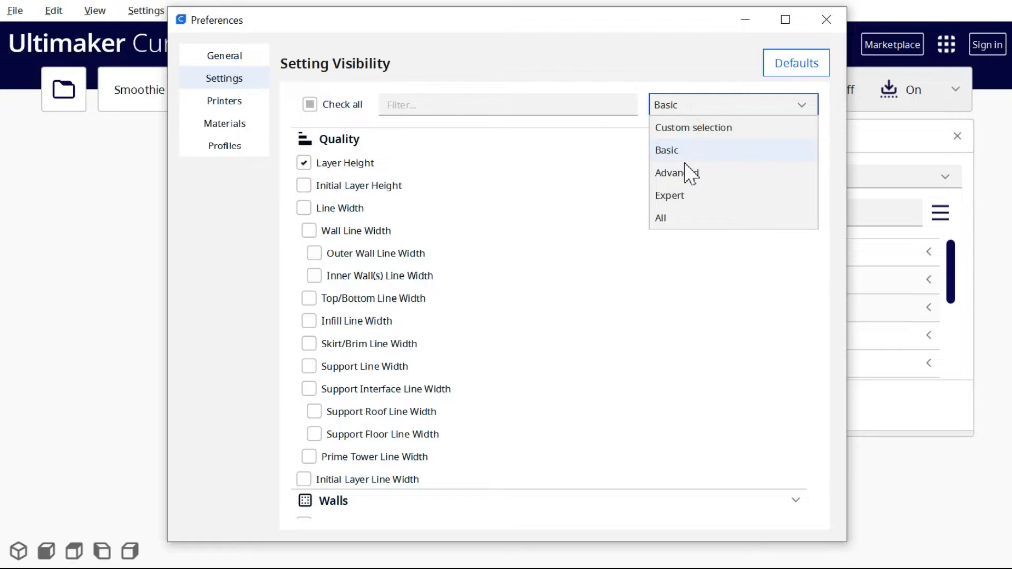
{"action": "left_click", "coordinate": [665, 226]}
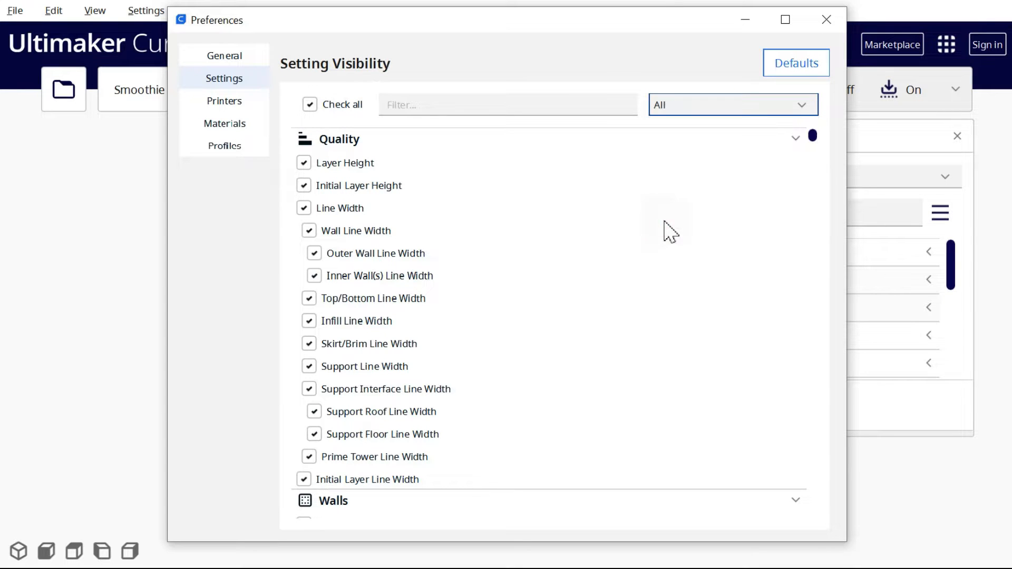
{"action": "left_click", "coordinate": [217, 56]}
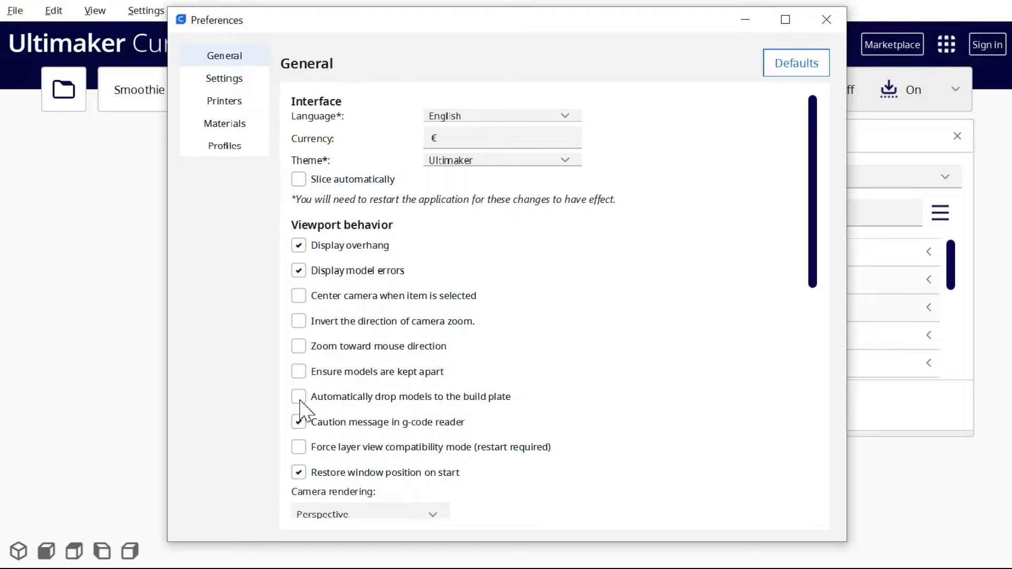
{"action": "left_click", "coordinate": [827, 20]}
Set the Infill Density of the moai and cat models to 0%
{"action": "left_click", "coordinate": [872, 252]}
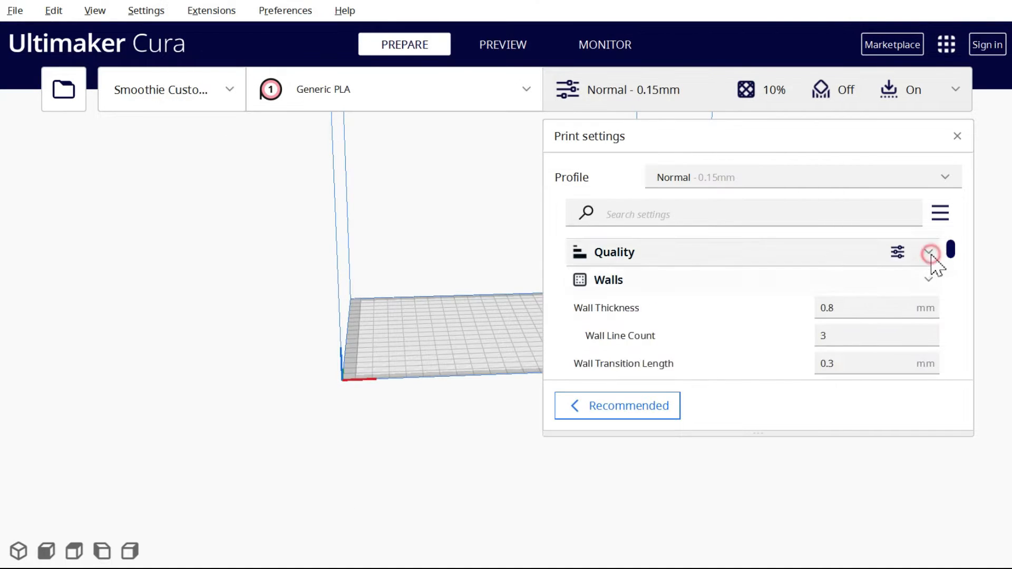
{"action": "scroll", "coordinate": [750, 278], "scroll_direction": "down", "scroll_amount": 5}
{"action": "left_click", "coordinate": [751, 278]}
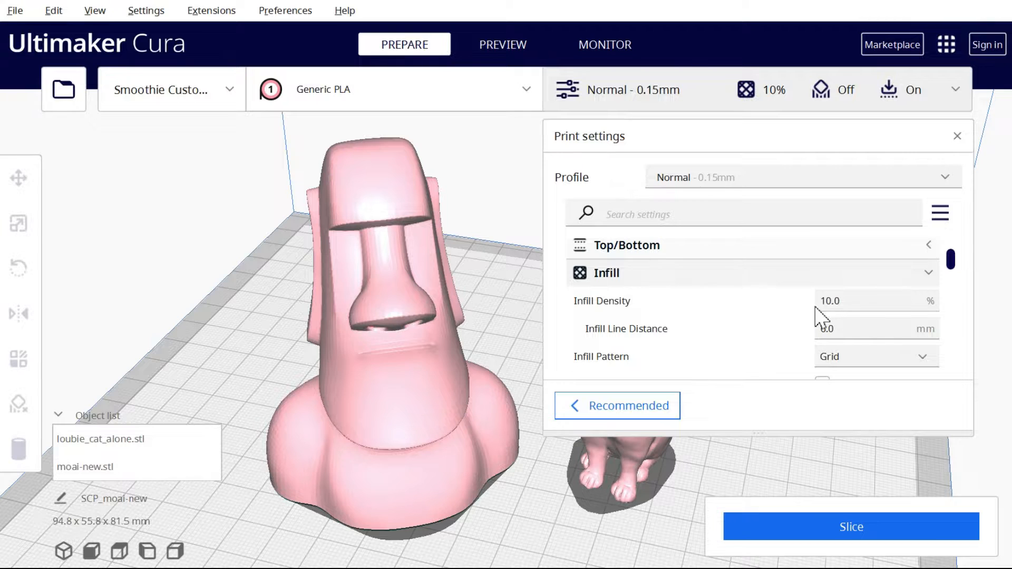
{"action": "left_click", "coordinate": [859, 300]}
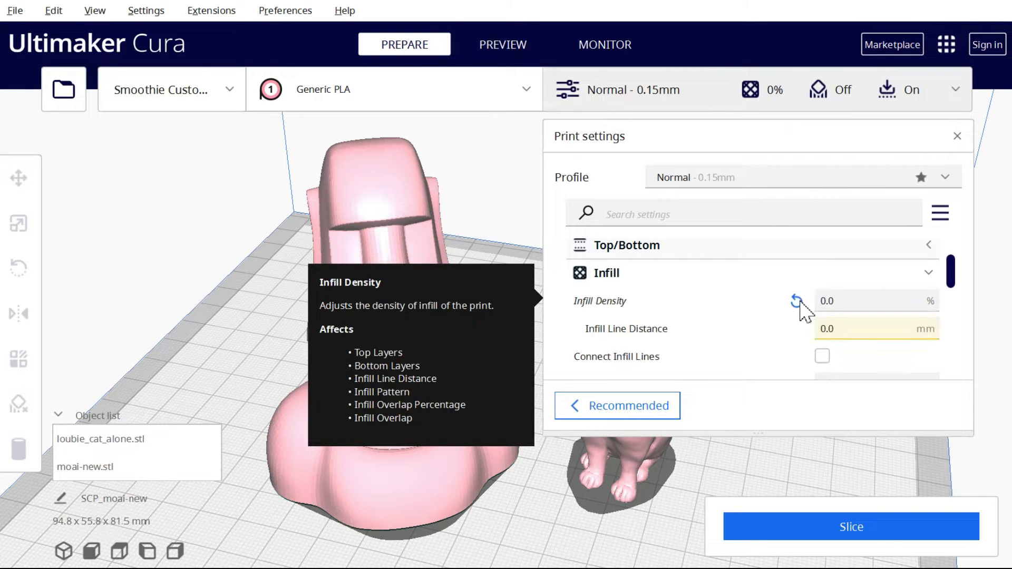
Slice the moai and cat models and inspect their interiors in the layer preview around layer 233
{"action": "left_click", "coordinate": [928, 524]}
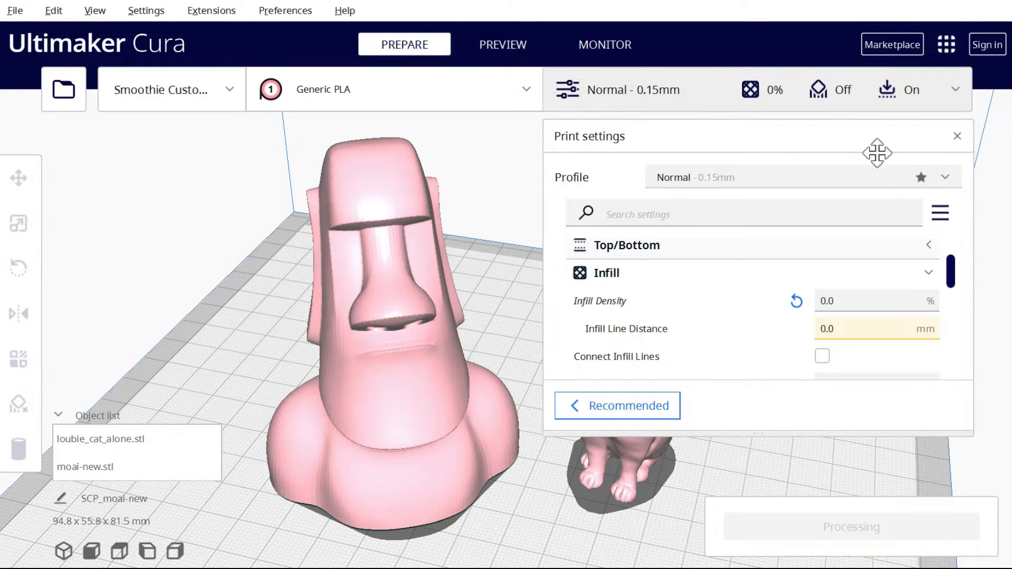
{"action": "left_click", "coordinate": [862, 95]}
{"action": "left_click", "coordinate": [492, 47]}
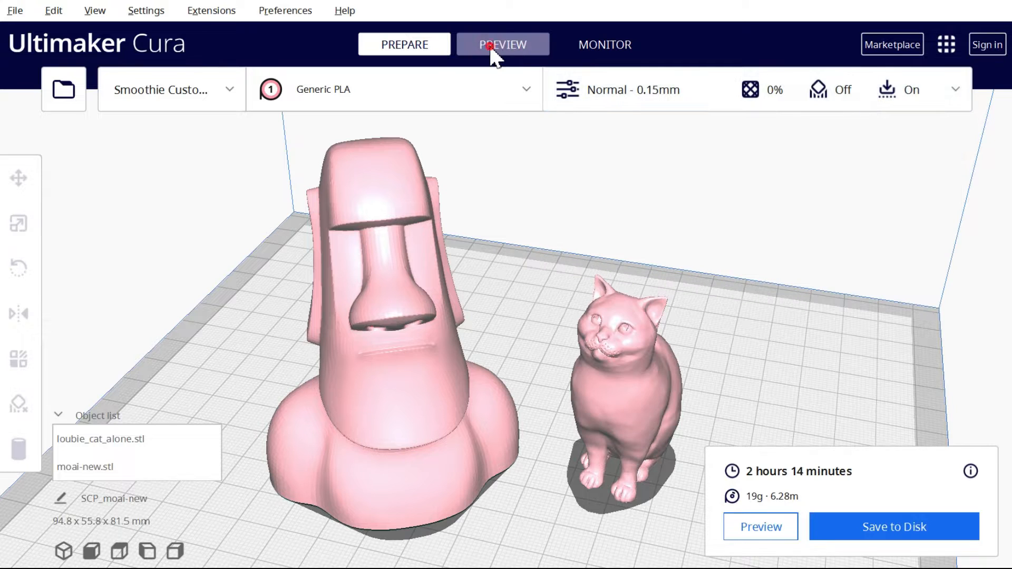
{"action": "left_click_drag", "start_coordinate": [998, 166], "coordinate": [994, 307]}
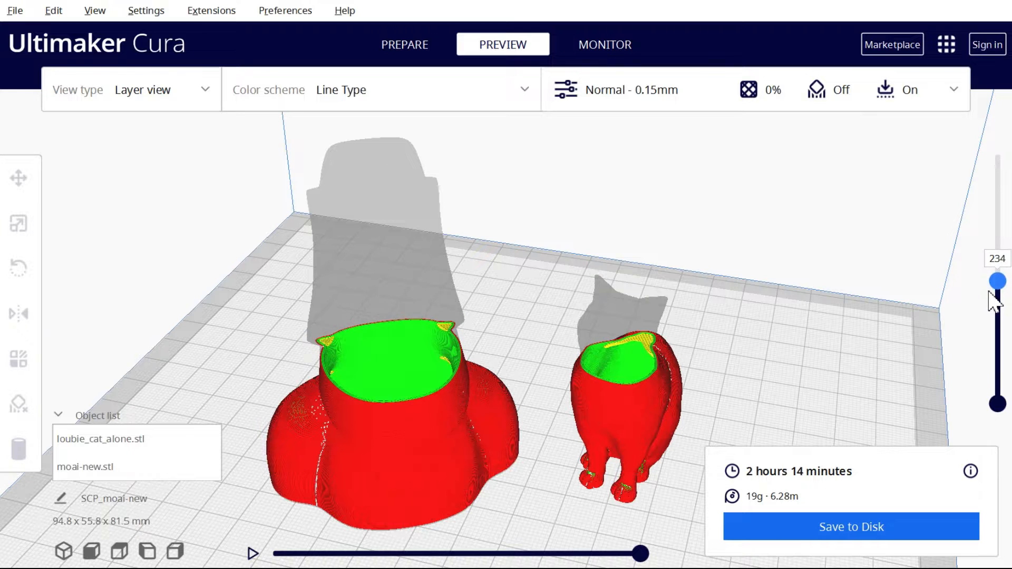
{"action": "left_click_drag", "start_coordinate": [562, 528], "coordinate": [637, 524]}
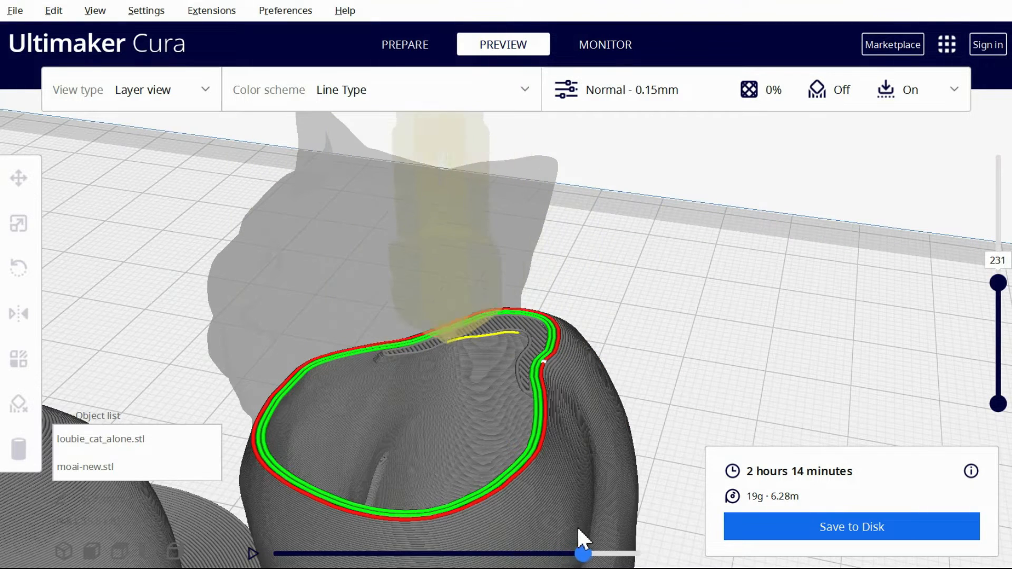
{"action": "left_click_drag", "start_coordinate": [1001, 284], "coordinate": [1002, 278]}
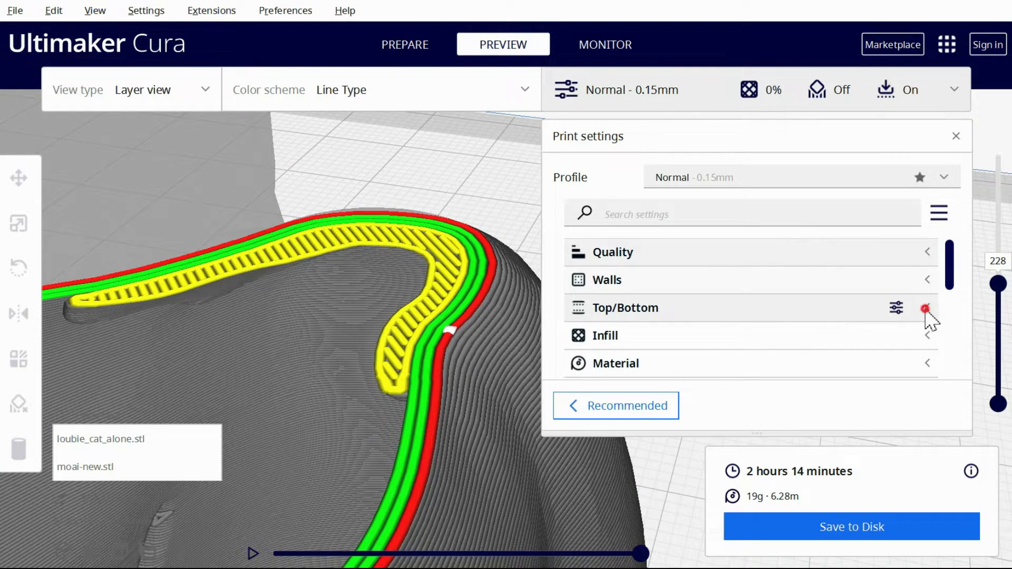
In the Top/Bottom settings, set Extra Skin Wall Count to 0 and Skin Overlap Percentage to 15%
{"action": "left_click", "coordinate": [926, 309]}
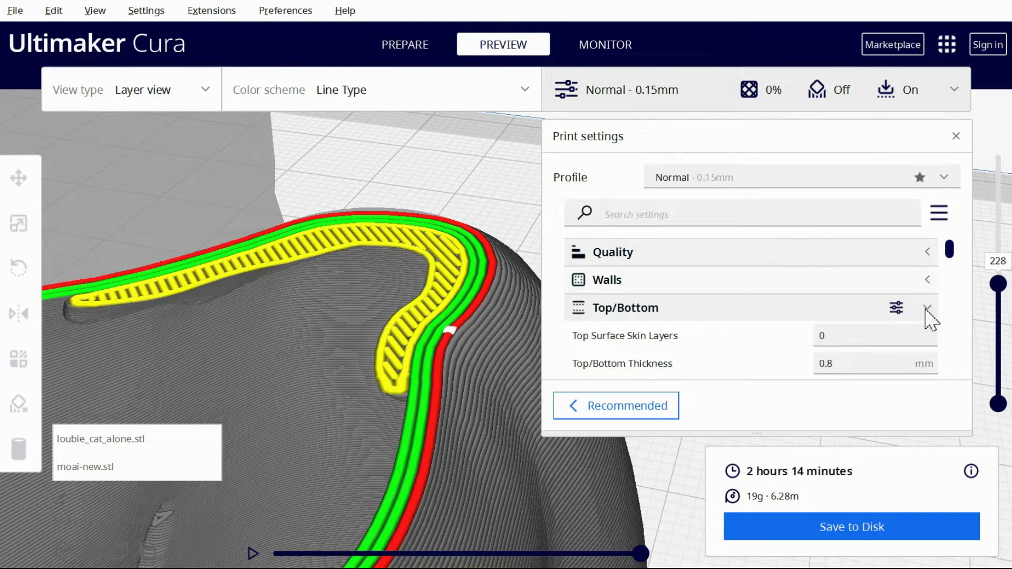
{"action": "scroll", "coordinate": [926, 310], "scroll_direction": "down", "scroll_amount": 8}
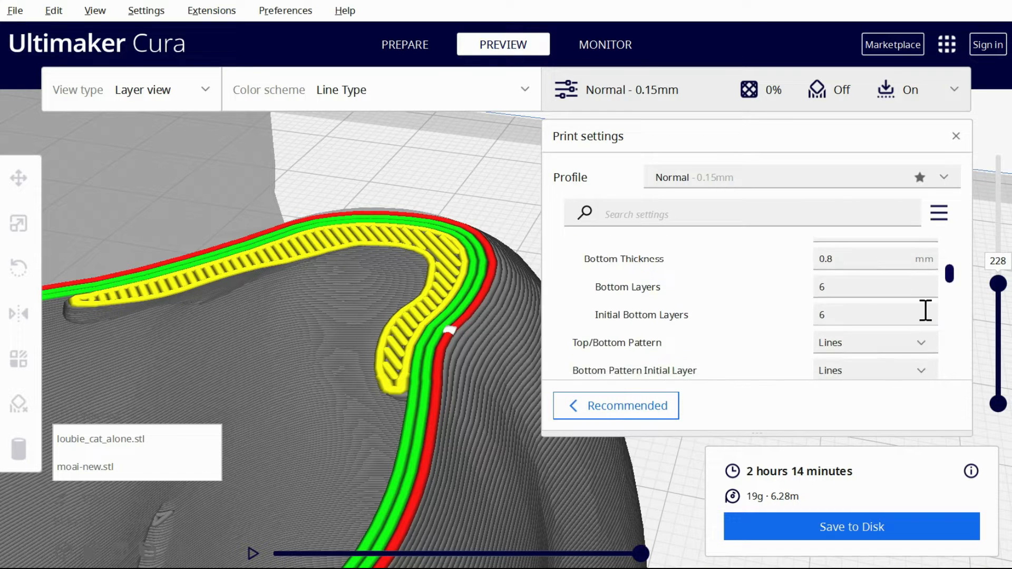
{"action": "scroll", "coordinate": [926, 311], "scroll_direction": "down", "scroll_amount": 2}
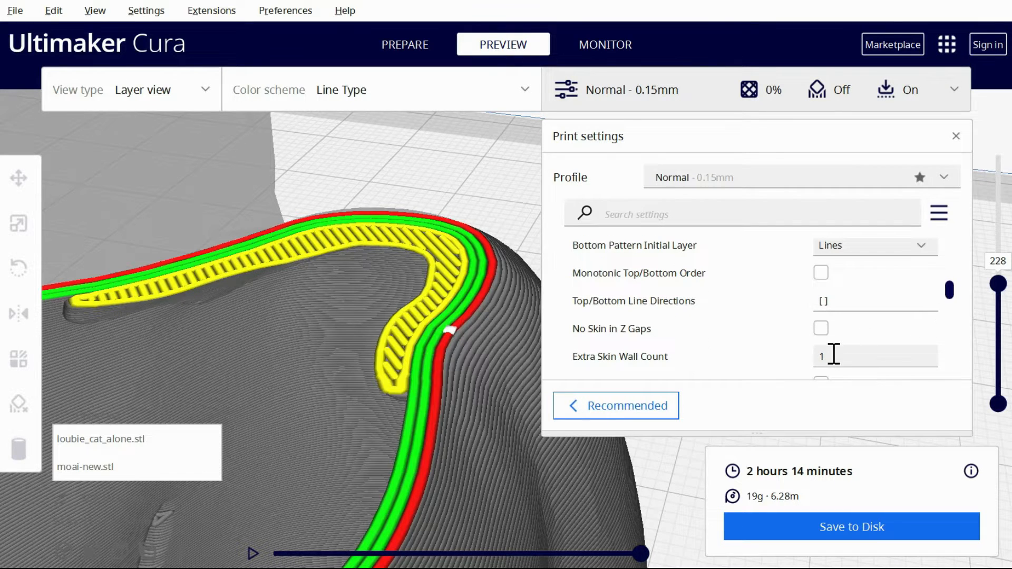
{"action": "left_click", "coordinate": [833, 355]}
{"action": "type", "text": "0"}
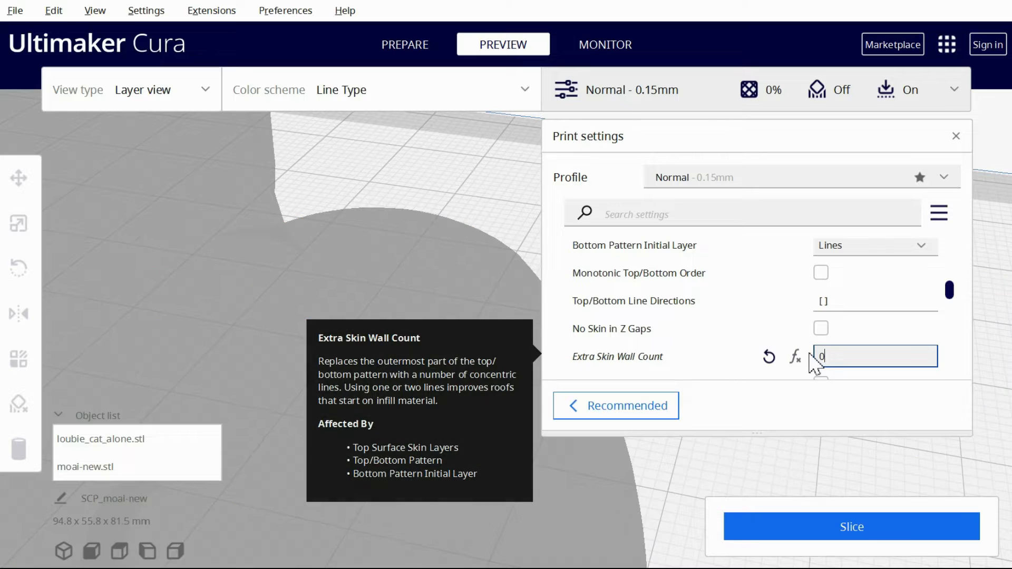
{"action": "scroll", "coordinate": [815, 362], "scroll_direction": "down", "scroll_amount": 2}
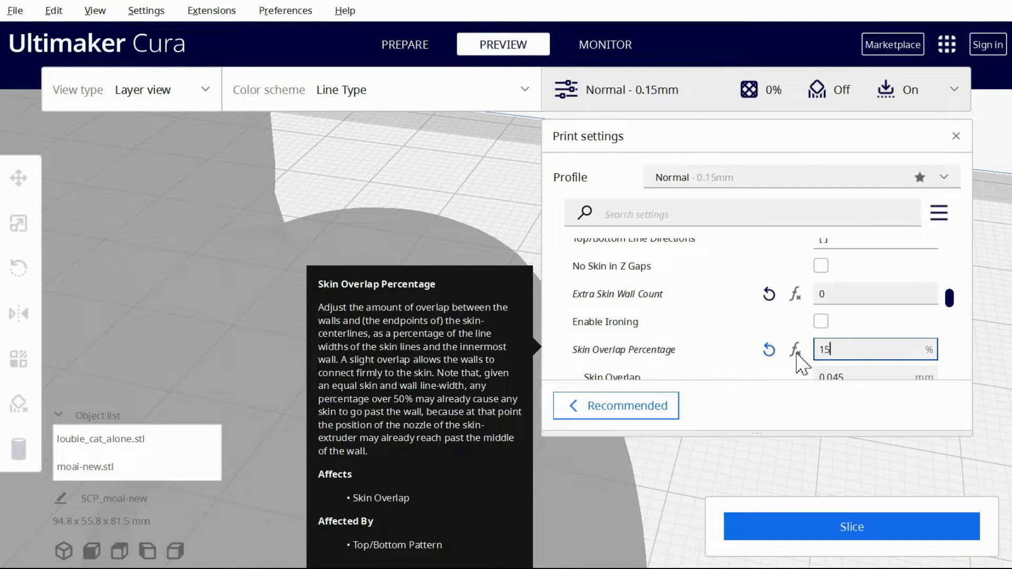
Set the Top/Bottom Pattern to Zig Zag, reslice and inspect the cat's skin around layer 237
{"action": "scroll", "coordinate": [797, 356], "scroll_direction": "up", "scroll_amount": 4}
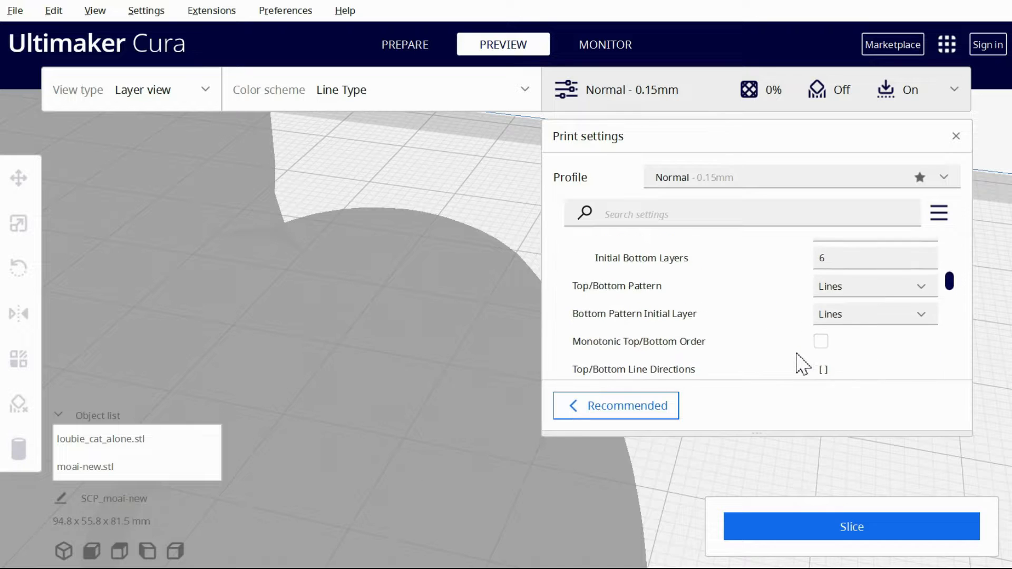
{"action": "scroll", "coordinate": [860, 342], "scroll_direction": "up", "scroll_amount": 2}
{"action": "left_click", "coordinate": [841, 412]}
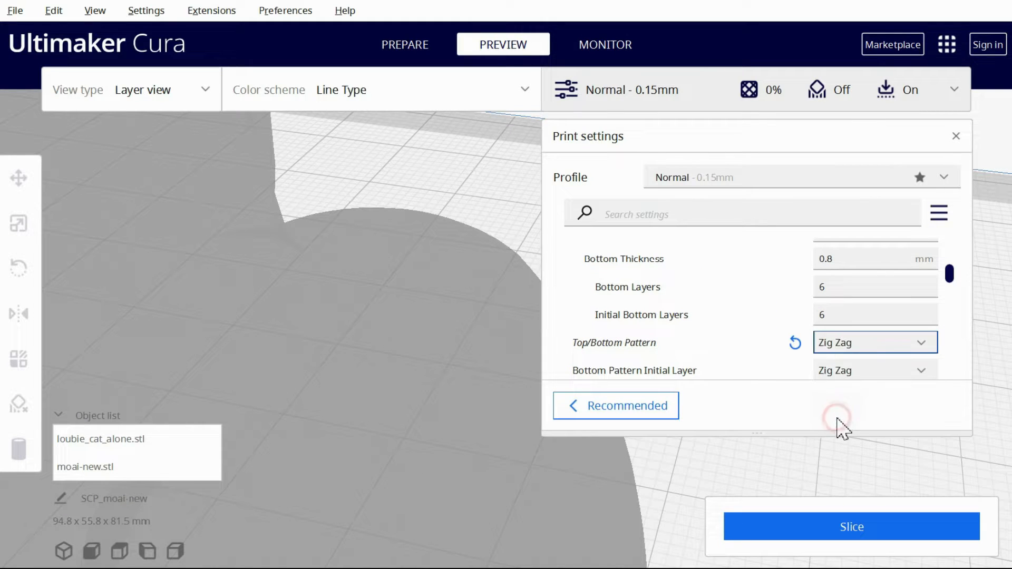
{"action": "left_click", "coordinate": [851, 527]}
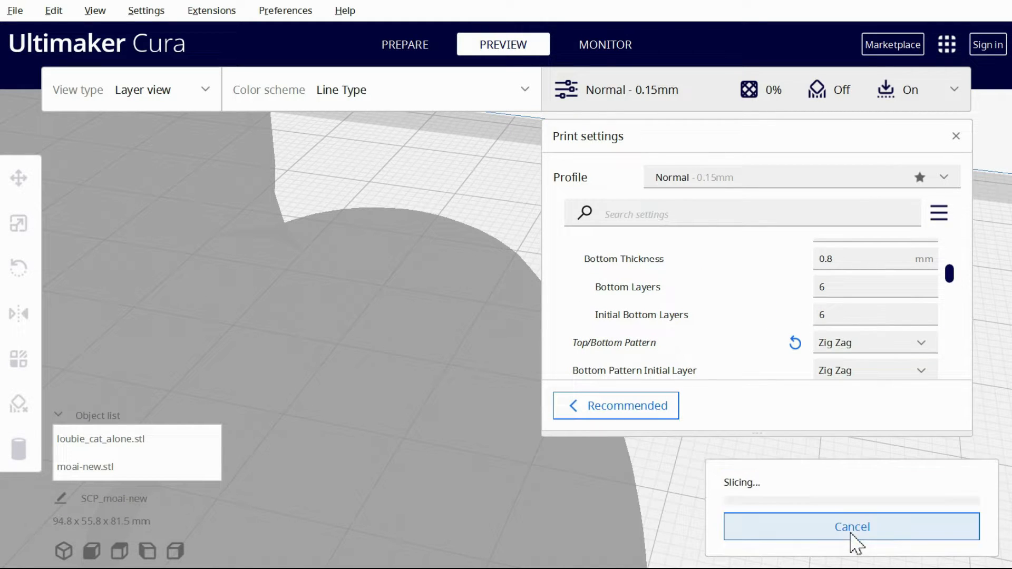
{"action": "left_click_drag", "start_coordinate": [558, 554], "coordinate": [640, 553]}
{"action": "left_click_drag", "start_coordinate": [998, 283], "coordinate": [1008, 279]}
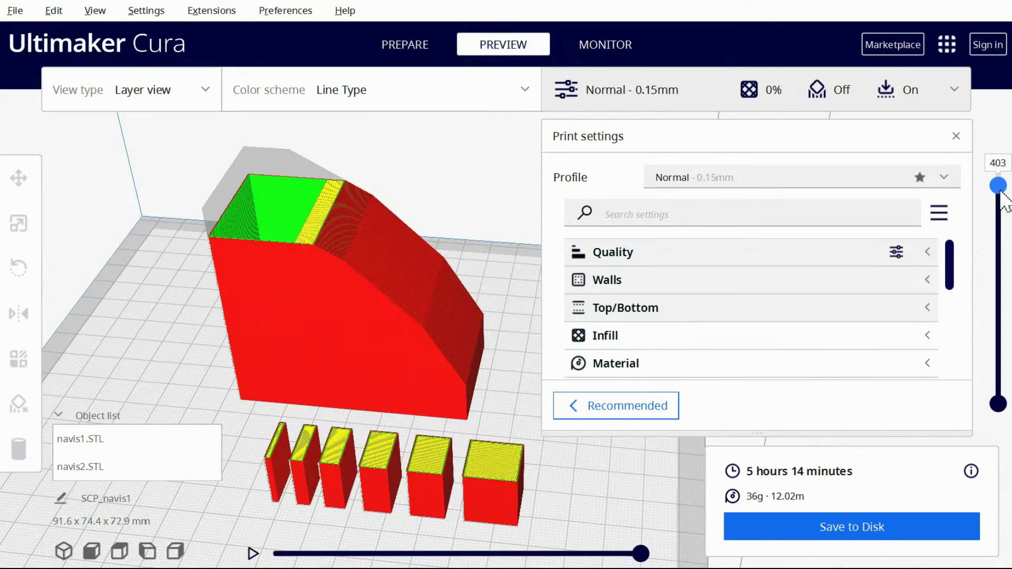
Preview the navis models at layer 149, then reslice them with a Skin Removal Width of 3 mm and show all layers
{"action": "left_click_drag", "start_coordinate": [1004, 174], "coordinate": [998, 307]}
{"action": "left_click", "coordinate": [930, 311]}
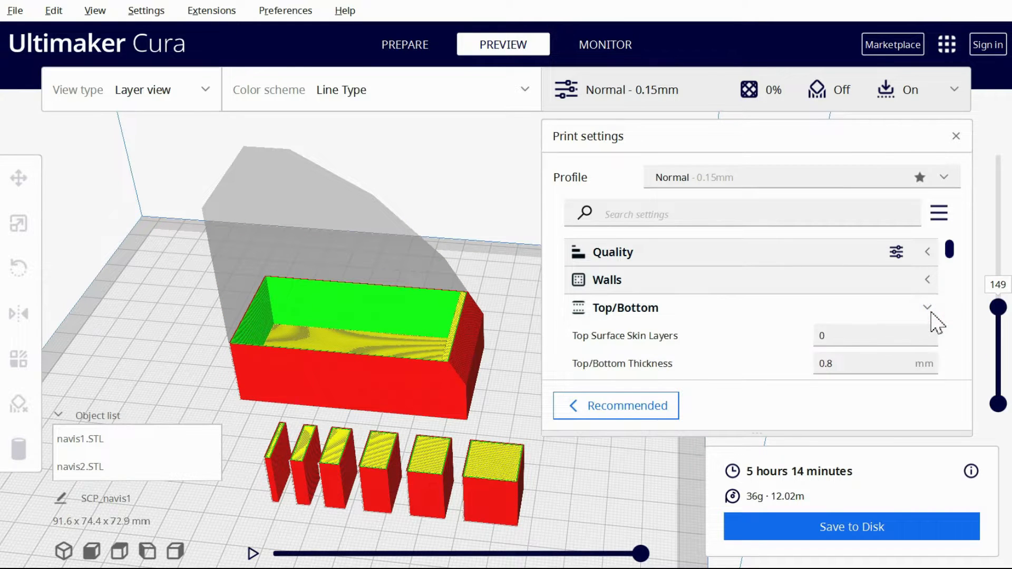
{"action": "scroll", "coordinate": [937, 323], "scroll_direction": "down", "scroll_amount": 10}
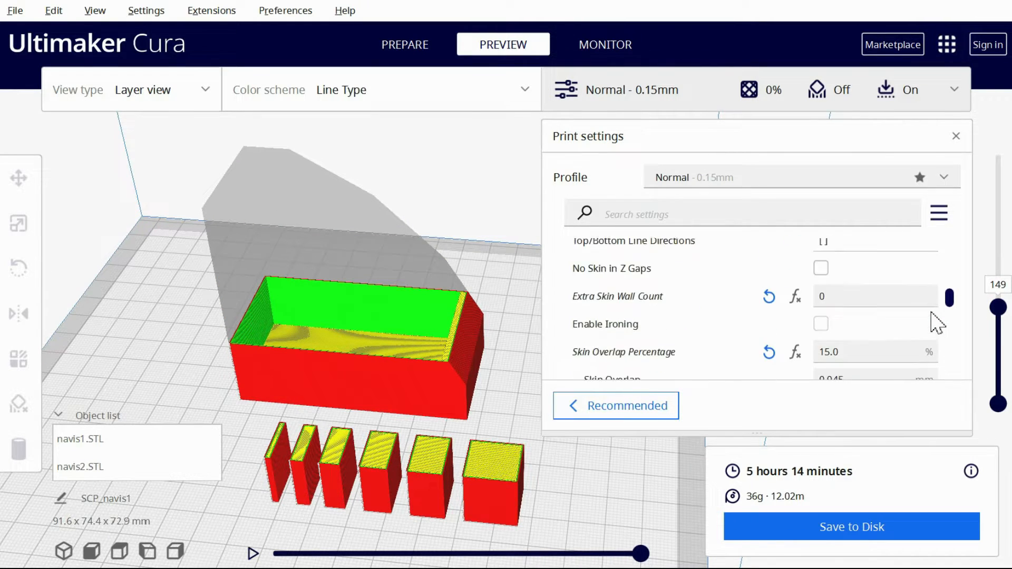
{"action": "left_click", "coordinate": [829, 309]}
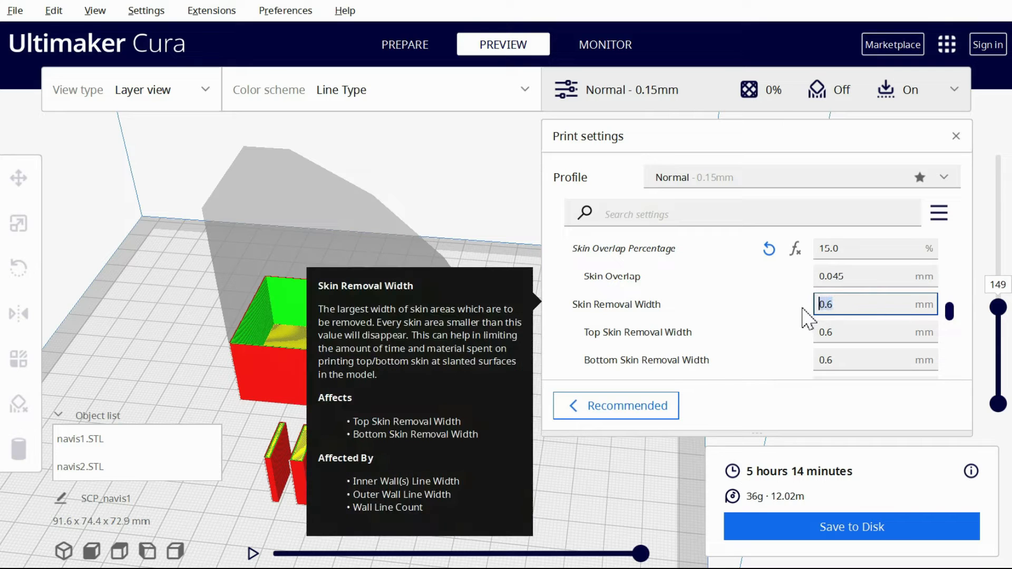
{"action": "left_click", "coordinate": [852, 527]}
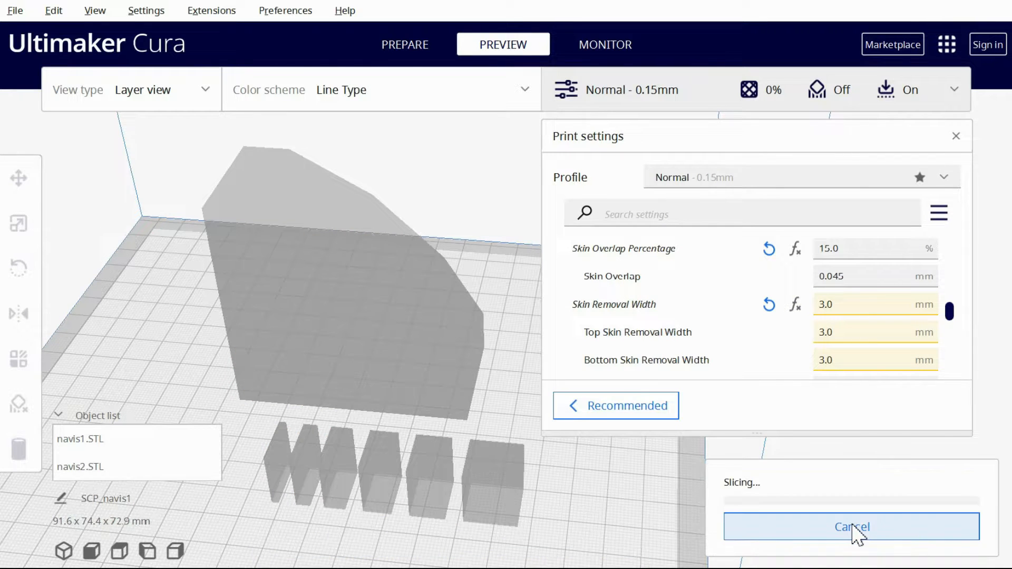
{"action": "left_click_drag", "start_coordinate": [998, 311], "coordinate": [998, 155]}
Set the Skin Removal Width to 5 mm, reslice the navis models and check their upper layers
{"action": "left_click", "coordinate": [867, 304]}
{"action": "type", "text": "5"}
{"action": "left_click", "coordinate": [832, 528]}
{"action": "mouse_move", "coordinate": [998, 159]}
{"action": "left_mouse_down"}
{"action": "mouse_move", "coordinate": [1004, 358]}
{"action": "mouse_move", "coordinate": [1003, 171]}
{"action": "left_mouse_up"}
Set the Skin Removal Width to 7 mm and reslice the navis models
{"action": "double_click", "coordinate": [857, 308]}
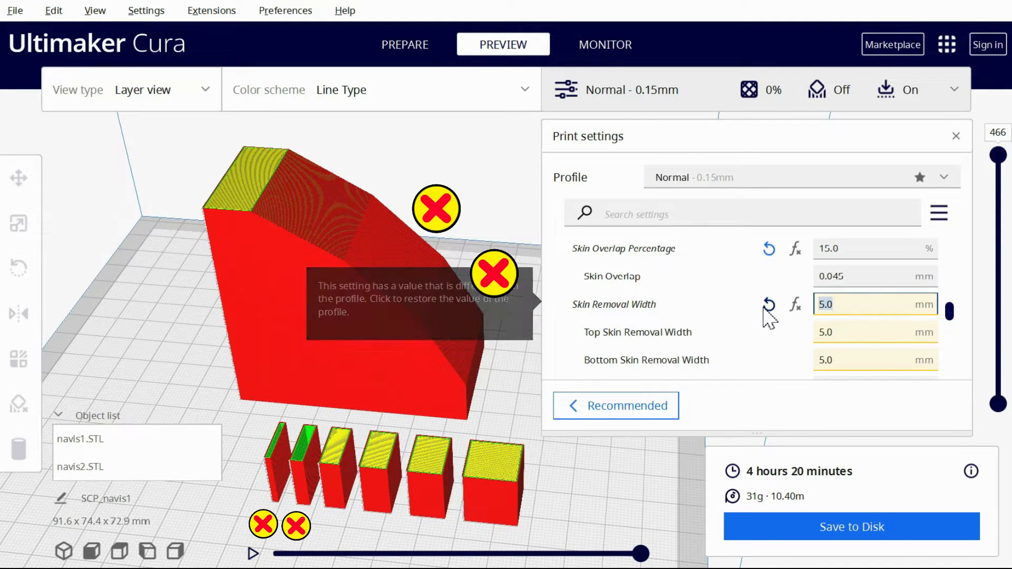
{"action": "type", "text": "7"}
{"action": "left_click", "coordinate": [860, 534]}
Preview the large navis model at layer 398, reslicing it with Skin Expand Distances of 5 mm and 10 mm for comparison
{"action": "left_click_drag", "start_coordinate": [998, 158], "coordinate": [1004, 184]}
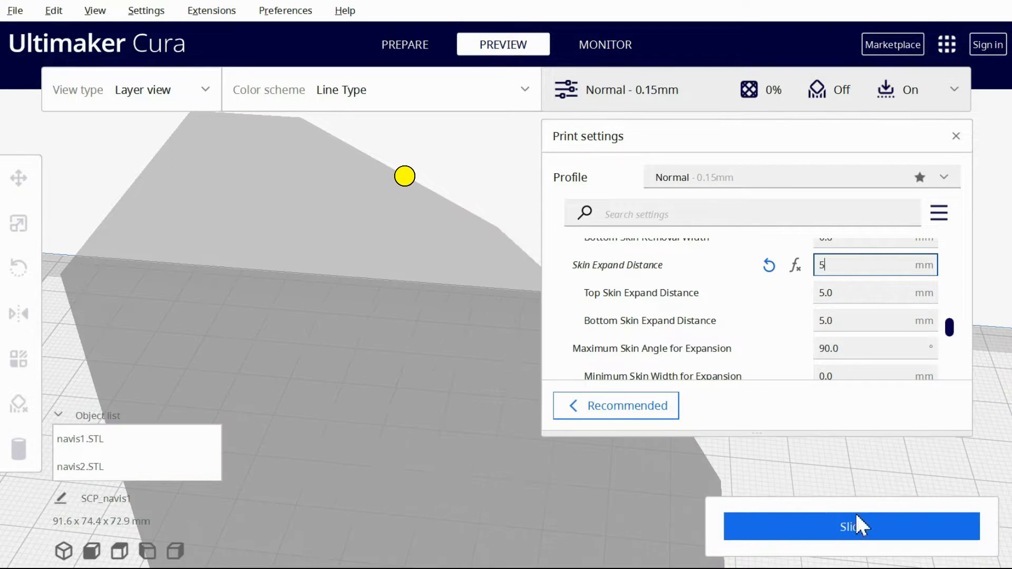
{"action": "left_click", "coordinate": [858, 532]}
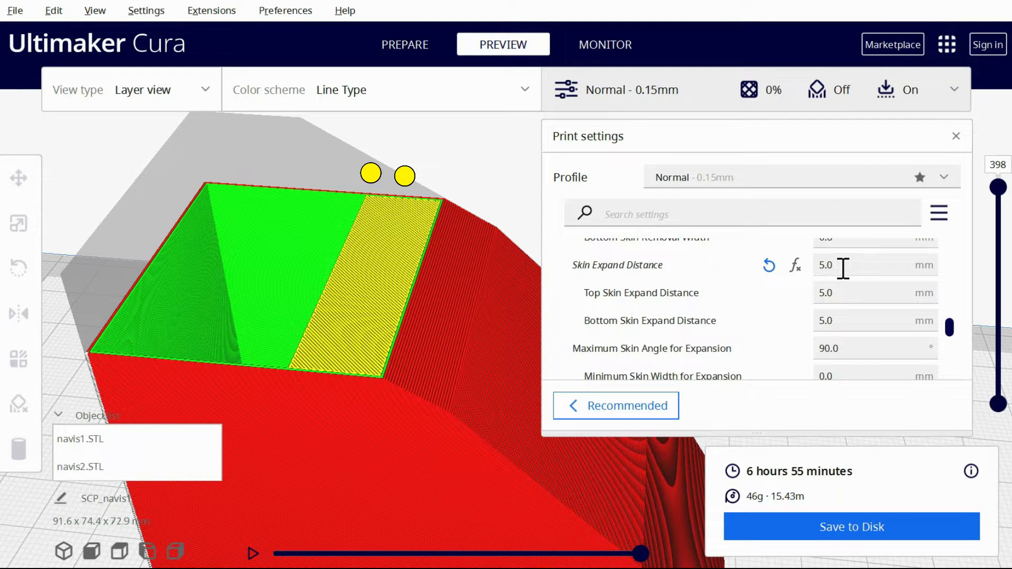
{"action": "triple_click", "coordinate": [843, 265]}
{"action": "type", "text": "10"}
{"action": "left_click", "coordinate": [838, 529]}
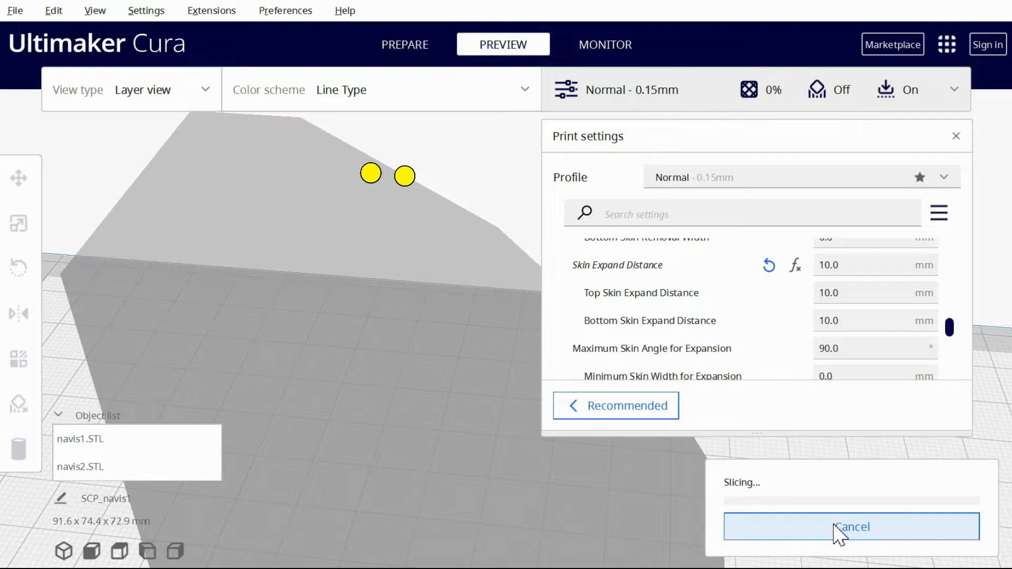
Set the Skin Expand Distance to 20 mm, reslice and inspect the layers of the large navis model
{"action": "triple_click", "coordinate": [857, 265]}
{"action": "type", "text": "20"}
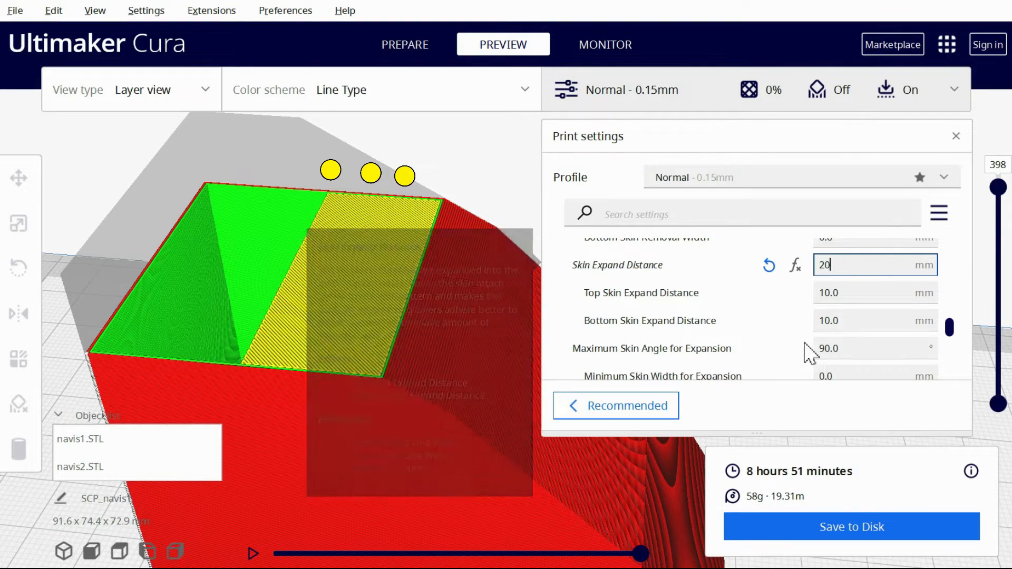
{"action": "left_click", "coordinate": [852, 521]}
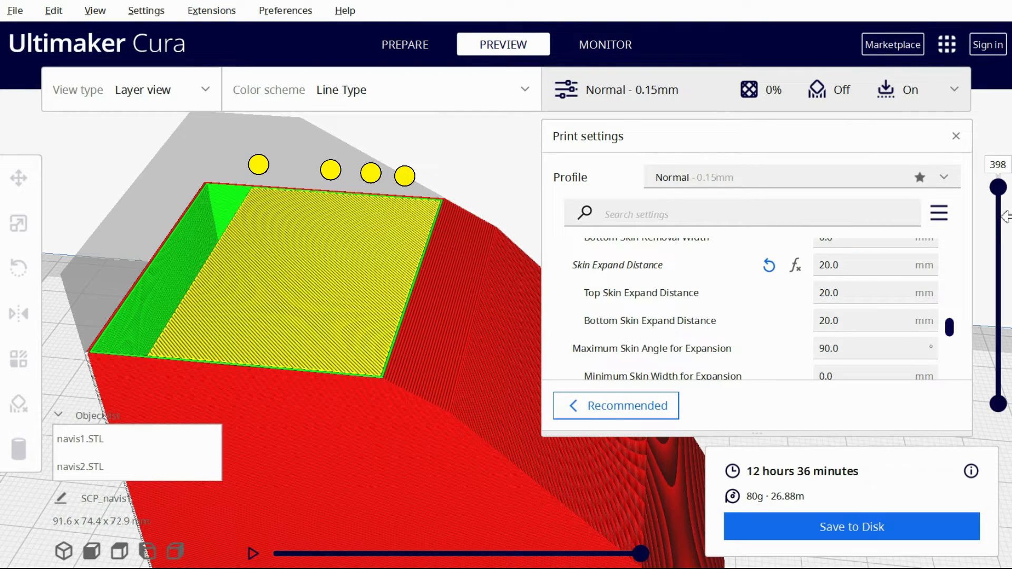
{"action": "mouse_move", "coordinate": [999, 187]}
{"action": "left_mouse_down"}
{"action": "mouse_move", "coordinate": [999, 221]}
{"action": "mouse_move", "coordinate": [999, 174]}
{"action": "left_mouse_up"}
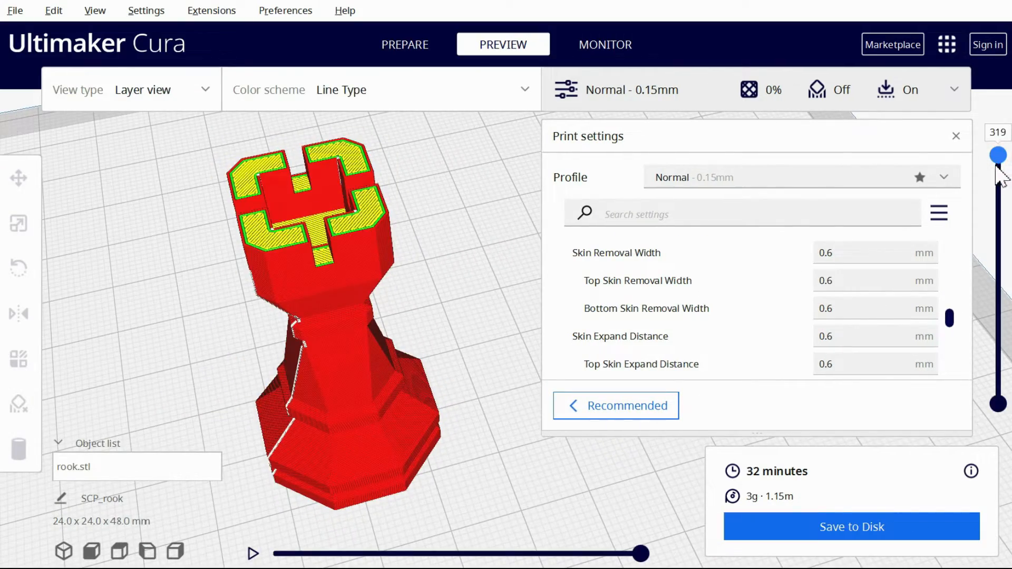
With a 2 mm Skin Removal Width, reslice the rook at Skin Expand Distances of 1 mm and 2 mm, previewing layer 276
{"action": "left_click_drag", "start_coordinate": [997, 166], "coordinate": [996, 196]}
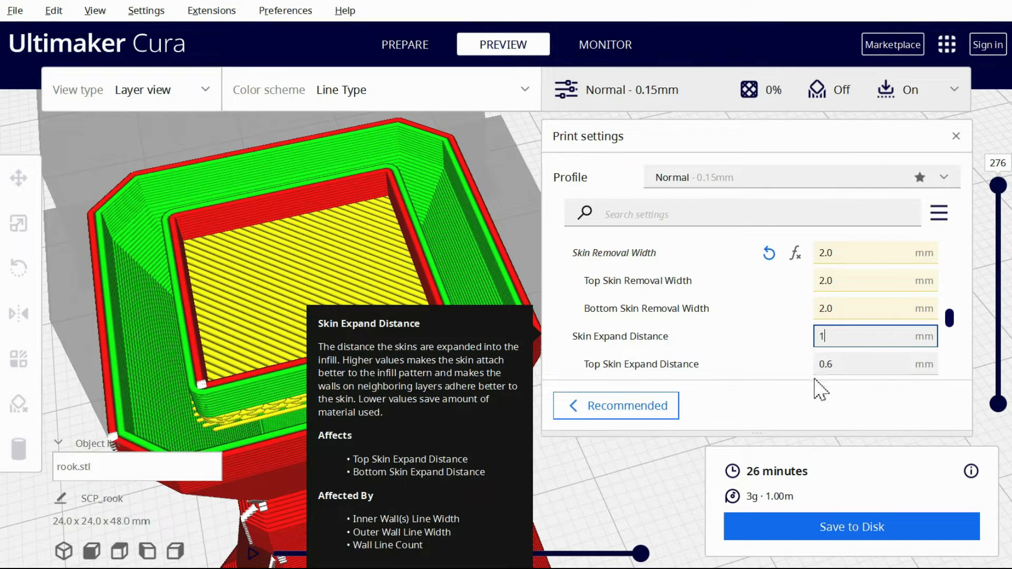
{"action": "key", "text": "Return"}
{"action": "left_click", "coordinate": [827, 525]}
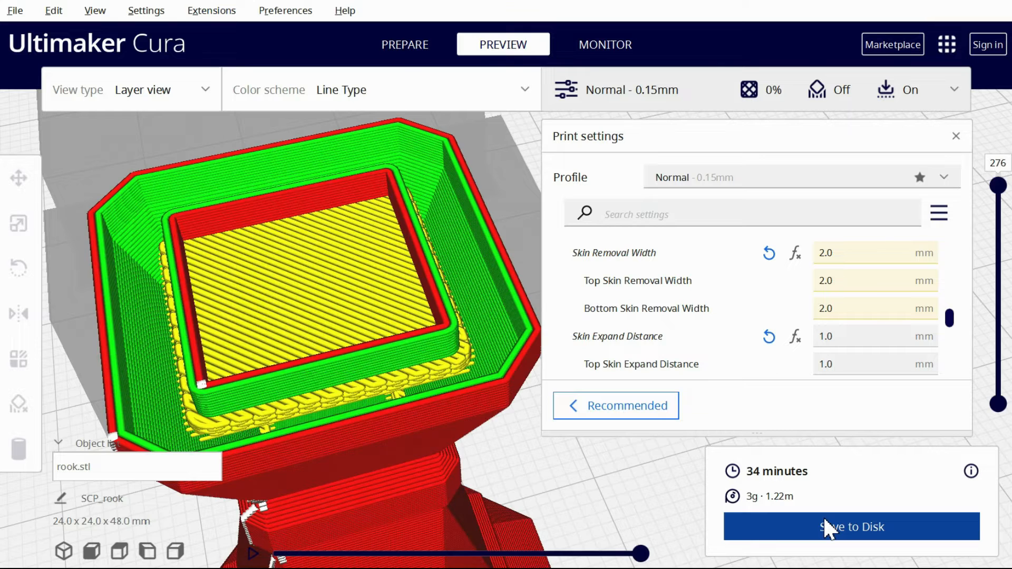
{"action": "type", "text": "2"}
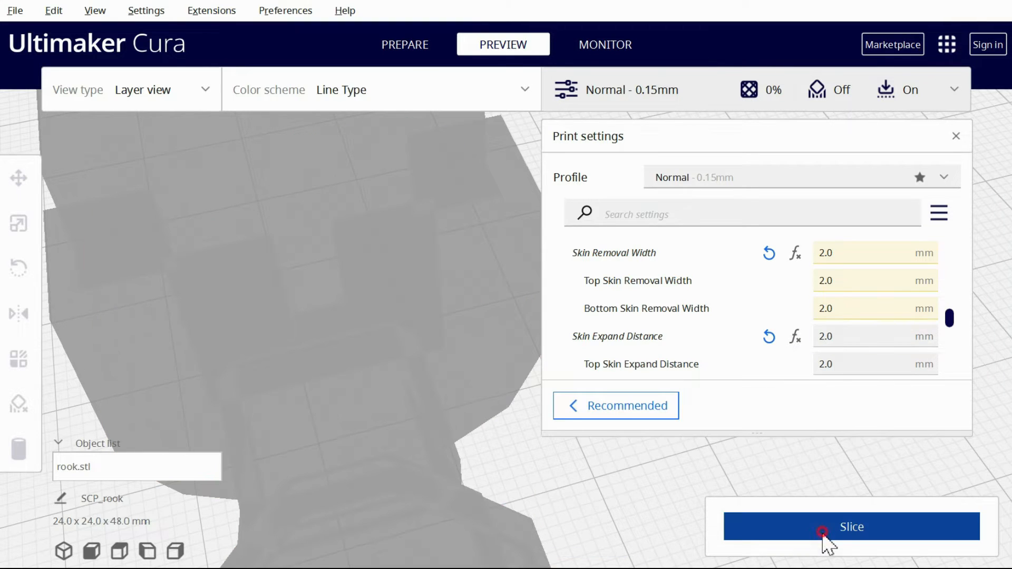
{"action": "left_click", "coordinate": [829, 537]}
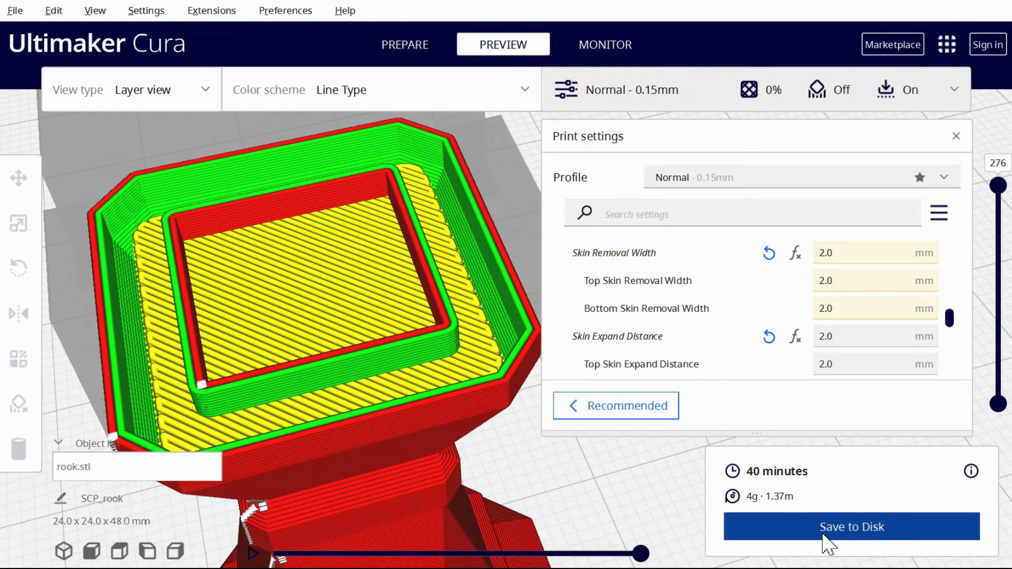
Set the Skin Expand Distance to 10 mm, reslice the rook and preview it at layer 239
{"action": "double_click", "coordinate": [821, 338]}
{"action": "type", "text": "10"}
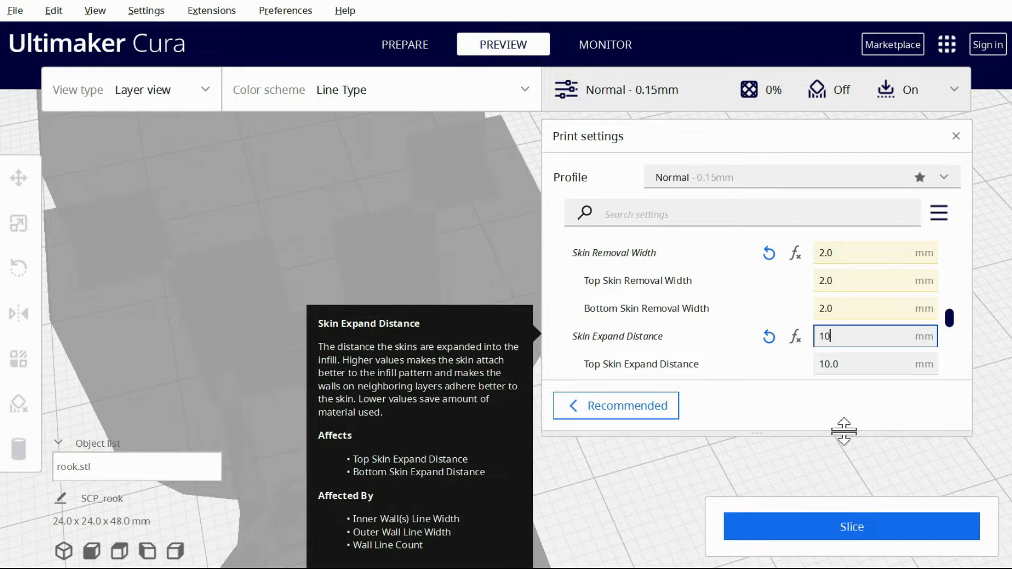
{"action": "left_click", "coordinate": [850, 527]}
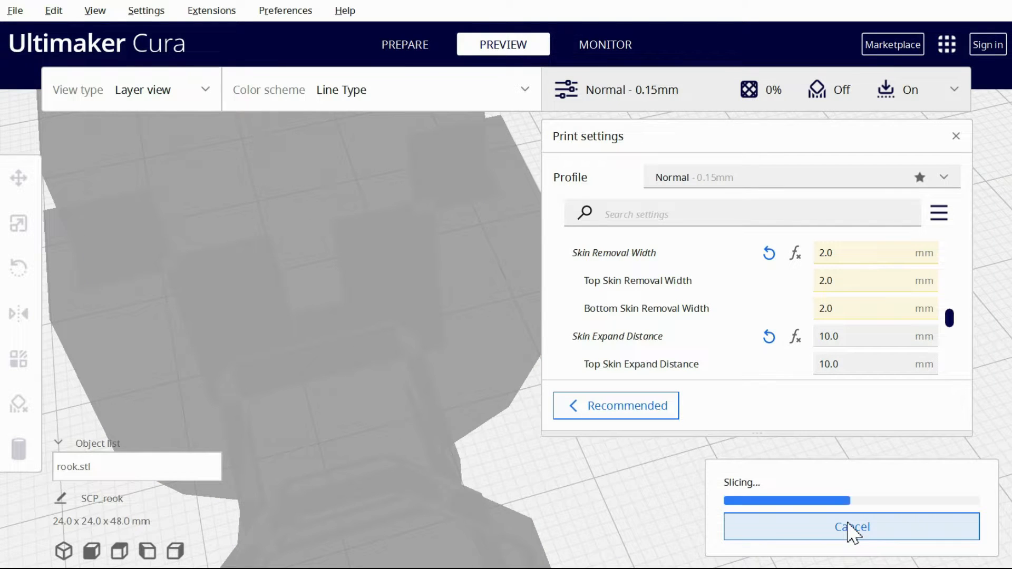
{"action": "left_click_drag", "start_coordinate": [998, 186], "coordinate": [997, 211]}
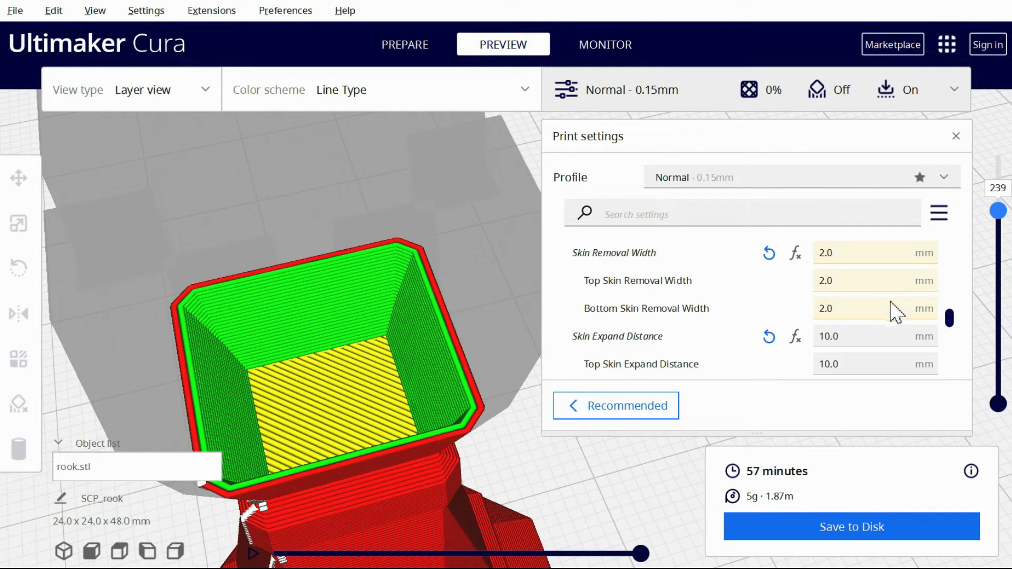
Set the Minimum Skin Width for Expansion to 1 mm, reslice and inspect the rook's layers
{"action": "scroll", "coordinate": [899, 310], "scroll_direction": "down", "scroll_amount": 2}
{"action": "scroll", "coordinate": [898, 312], "scroll_direction": "down", "scroll_amount": 2}
{"action": "left_click", "coordinate": [873, 322]}
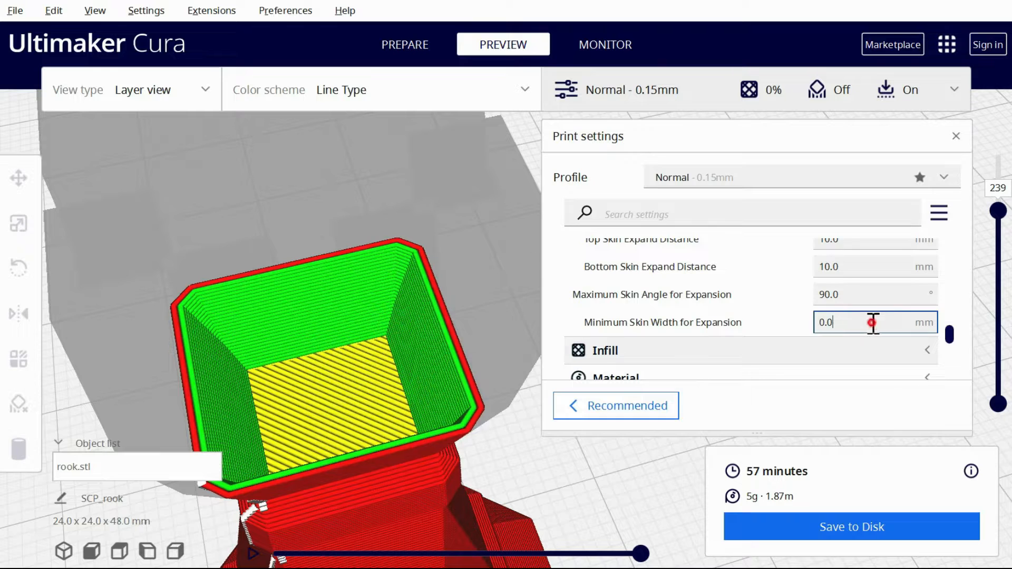
{"action": "key", "text": "ctrl+a"}
{"action": "type", "text": "1"}
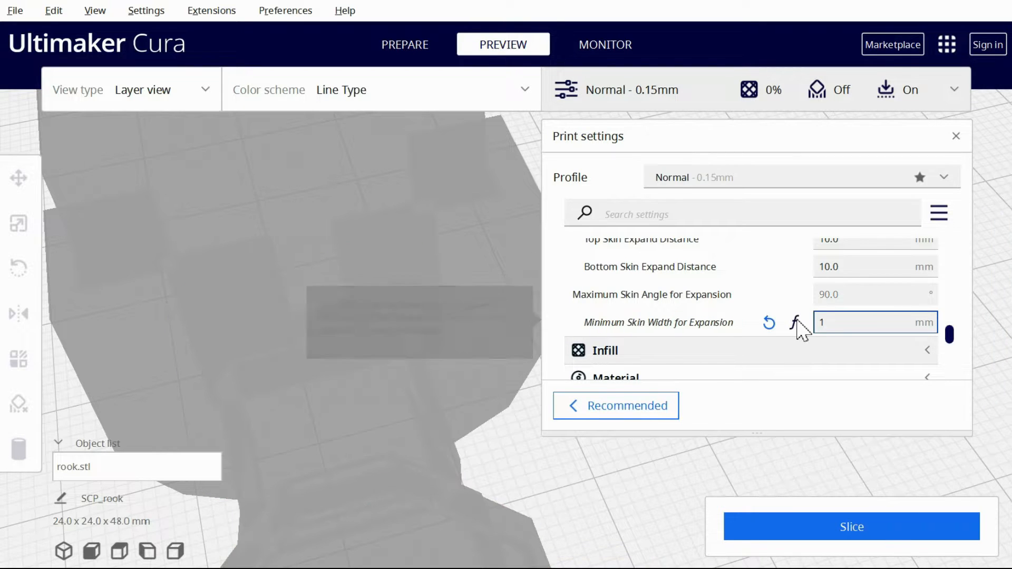
{"action": "left_click", "coordinate": [885, 546]}
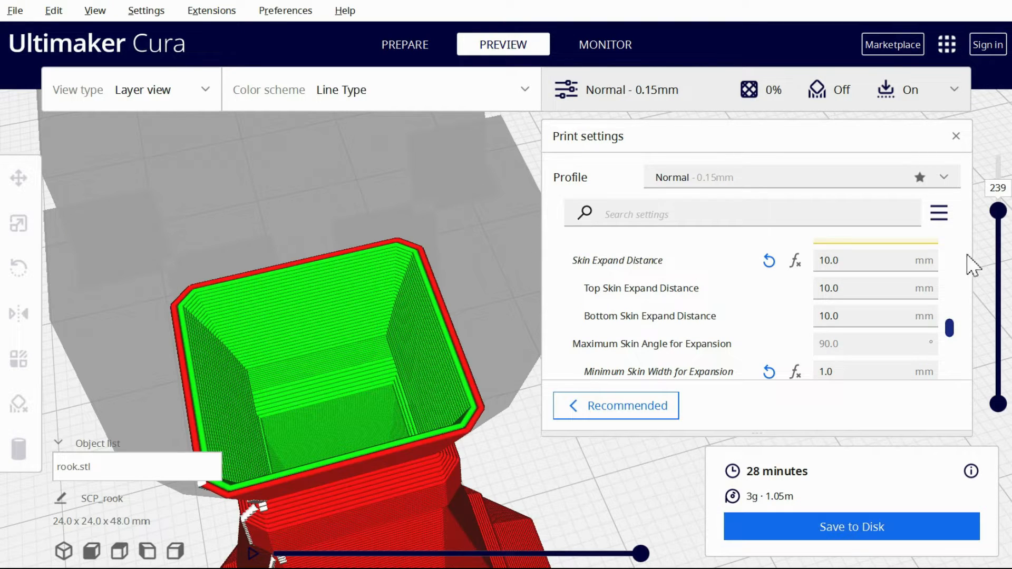
{"action": "mouse_move", "coordinate": [1000, 210]}
{"action": "left_mouse_down"}
{"action": "mouse_move", "coordinate": [1004, 353]}
{"action": "mouse_move", "coordinate": [980, 172]}
{"action": "mouse_move", "coordinate": [990, 206]}
{"action": "left_mouse_up"}
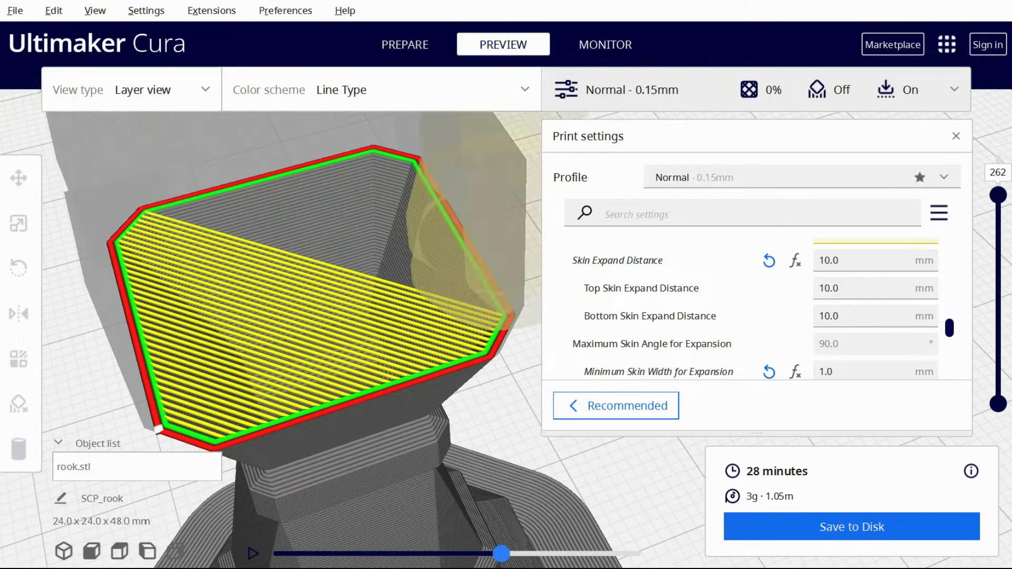
{"action": "left_click_drag", "start_coordinate": [502, 554], "coordinate": [542, 554]}
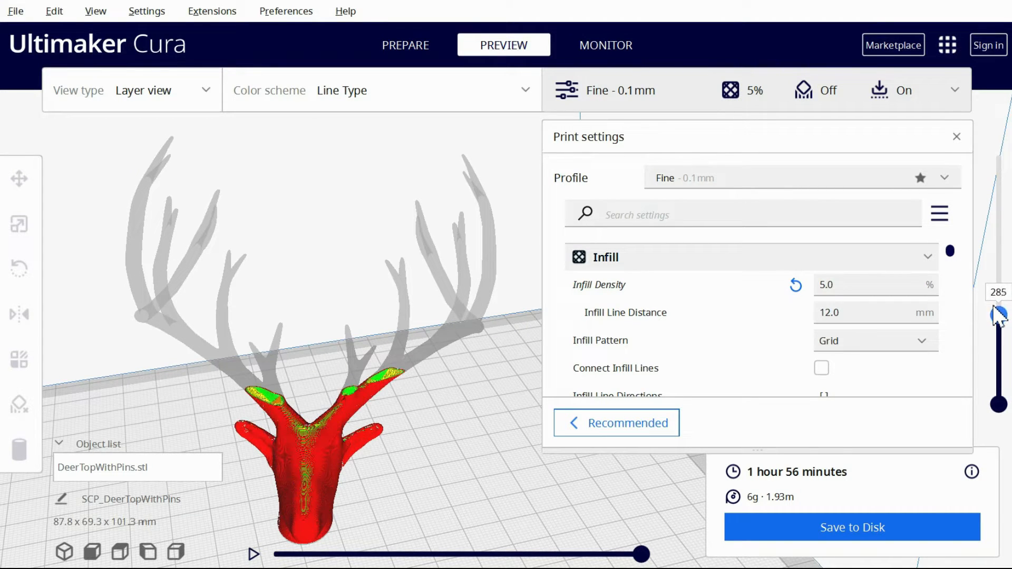
Set the Minimum Infill Area to 50 mm² and reslice the deer head after previewing its antlers at layer 716
{"action": "scroll", "coordinate": [422, 458], "scroll_direction": "up", "scroll_amount": 5}
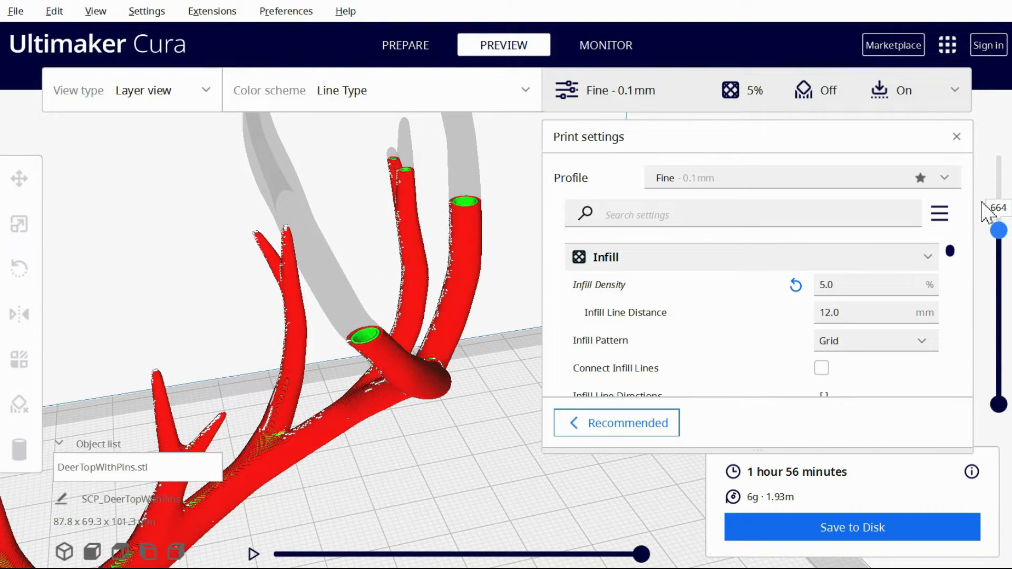
{"action": "scroll", "coordinate": [874, 304], "scroll_direction": "down", "scroll_amount": 10}
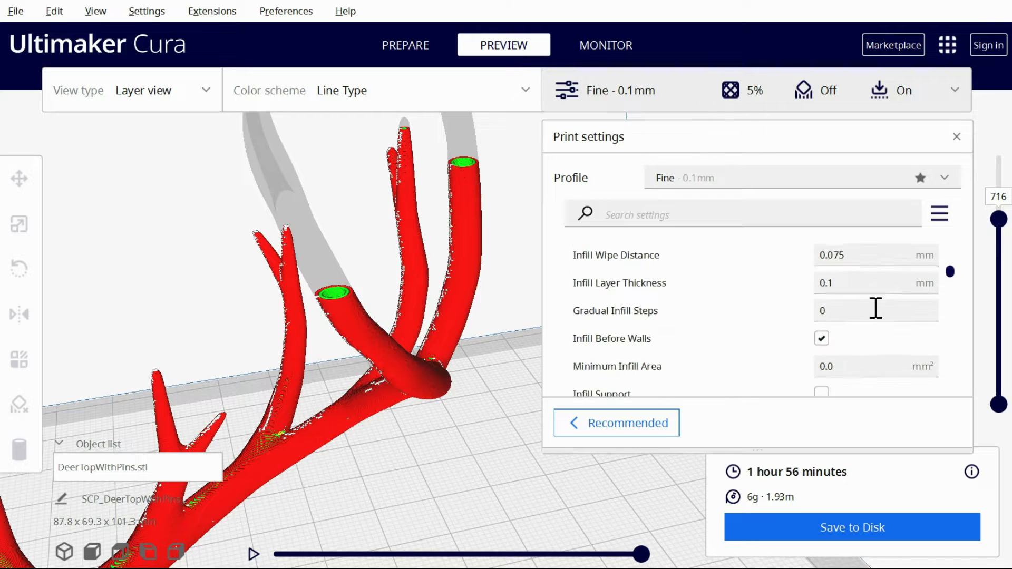
{"action": "triple_click", "coordinate": [875, 305]}
{"action": "type", "text": "50"}
{"action": "left_click", "coordinate": [859, 527]}
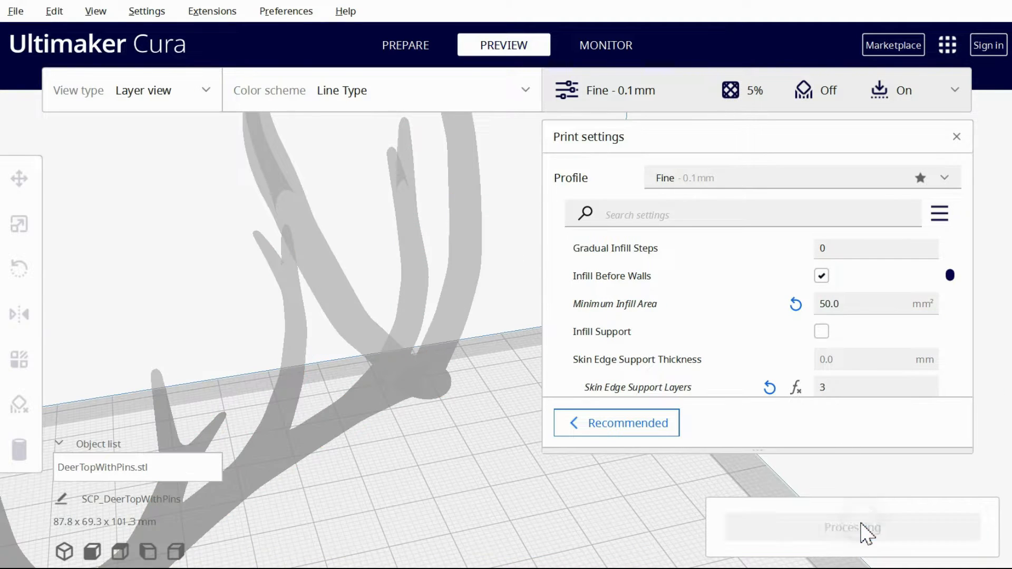
Examine the resliced deer head and antlers across the layers to compare solid and hollow regions
{"action": "left_click_drag", "start_coordinate": [1001, 221], "coordinate": [995, 287]}
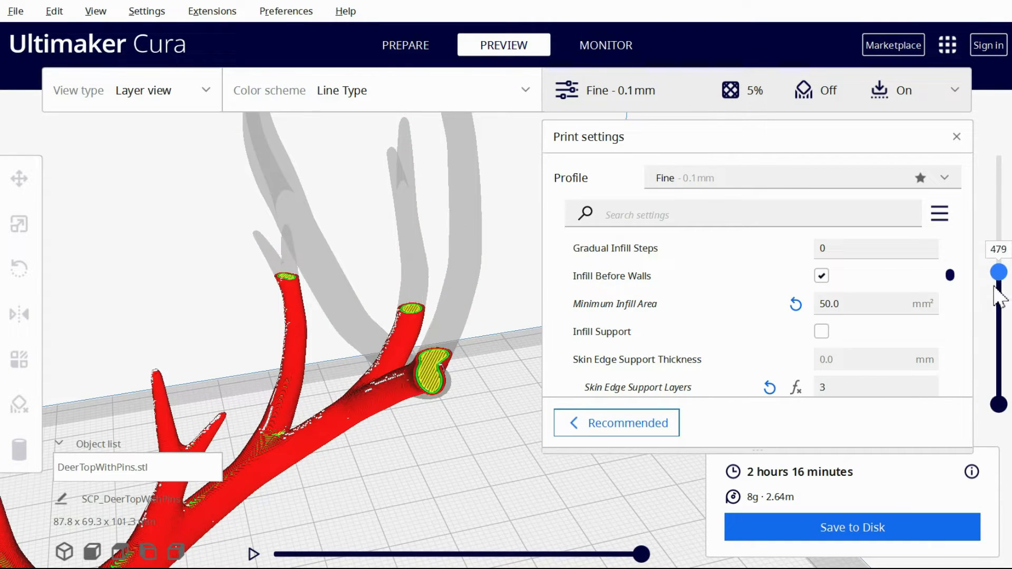
{"action": "scroll", "coordinate": [414, 466], "scroll_direction": "down", "scroll_amount": 5}
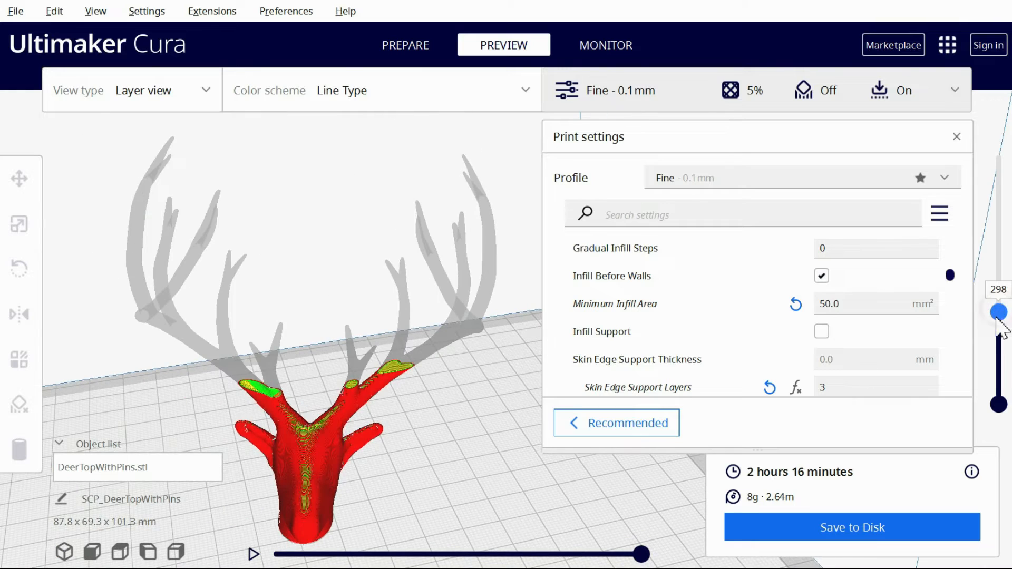
{"action": "left_click_drag", "start_coordinate": [994, 352], "coordinate": [989, 341]}
{"action": "left_click_drag", "start_coordinate": [975, 297], "coordinate": [971, 174]}
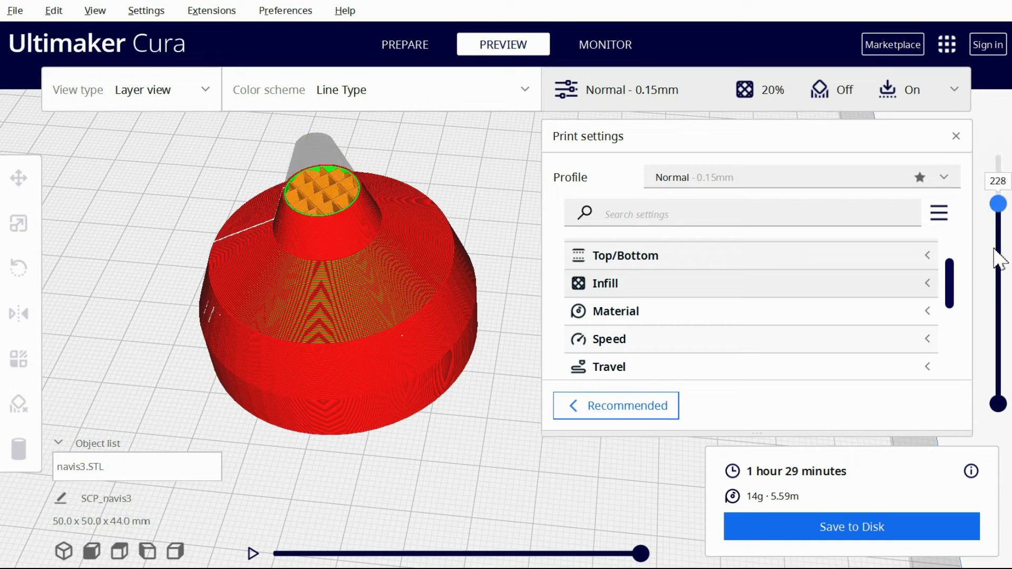
{"action": "mouse_move", "coordinate": [996, 199]}
{"action": "left_mouse_down"}
{"action": "mouse_move", "coordinate": [996, 339]}
{"action": "mouse_move", "coordinate": [991, 202]}
{"action": "left_mouse_up"}
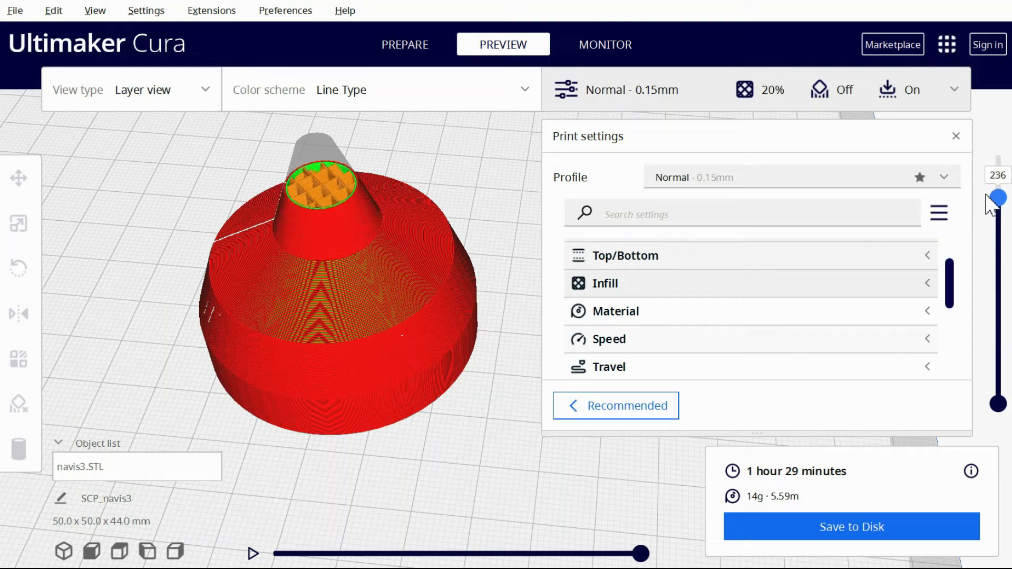
Enable Infill Support for the navis3 model, reslice it and preview the layers of its upper cone
{"action": "left_click", "coordinate": [927, 290]}
{"action": "scroll", "coordinate": [870, 328], "scroll_direction": "down", "scroll_amount": 10}
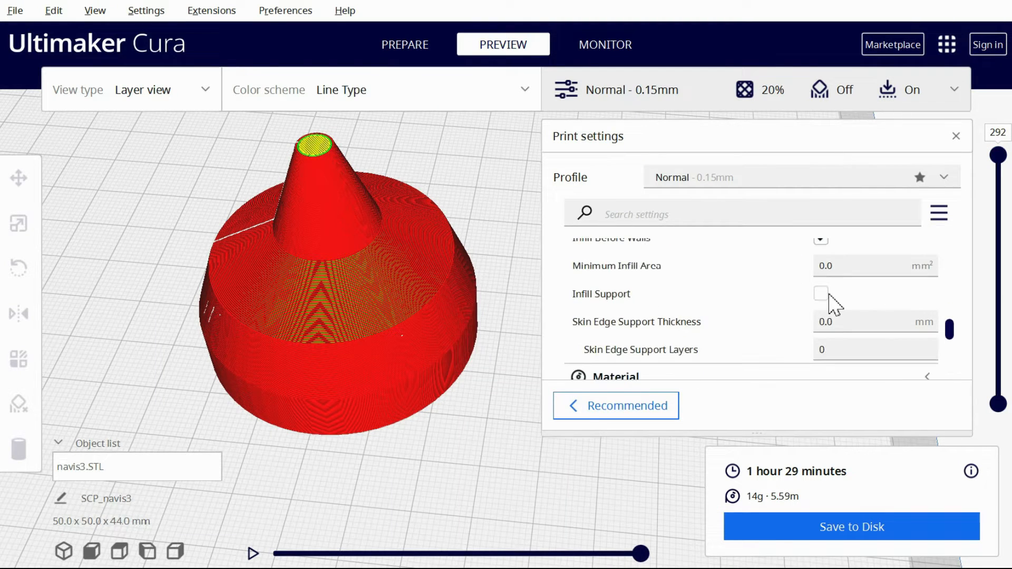
{"action": "left_click", "coordinate": [820, 294]}
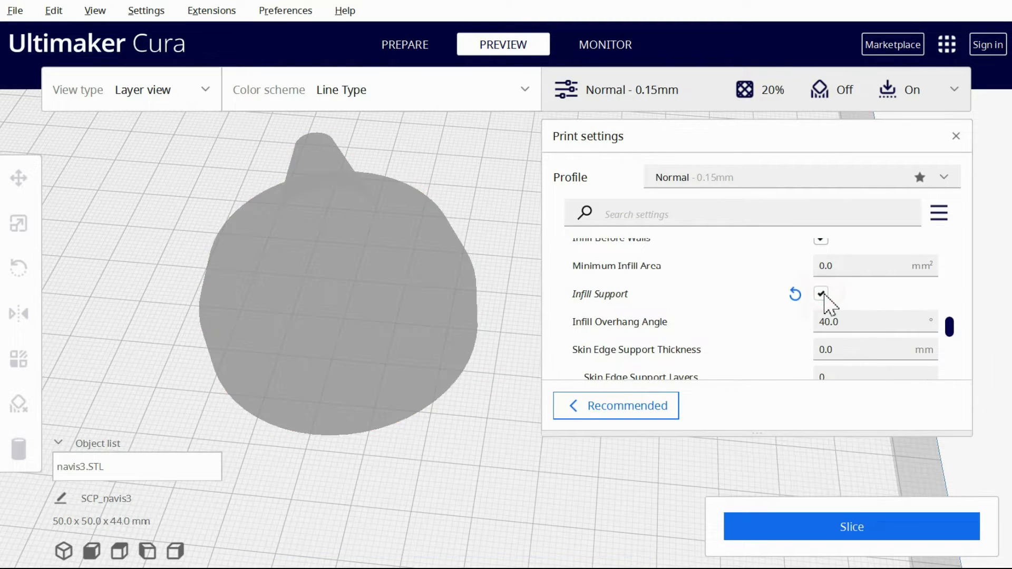
{"action": "left_click", "coordinate": [840, 527]}
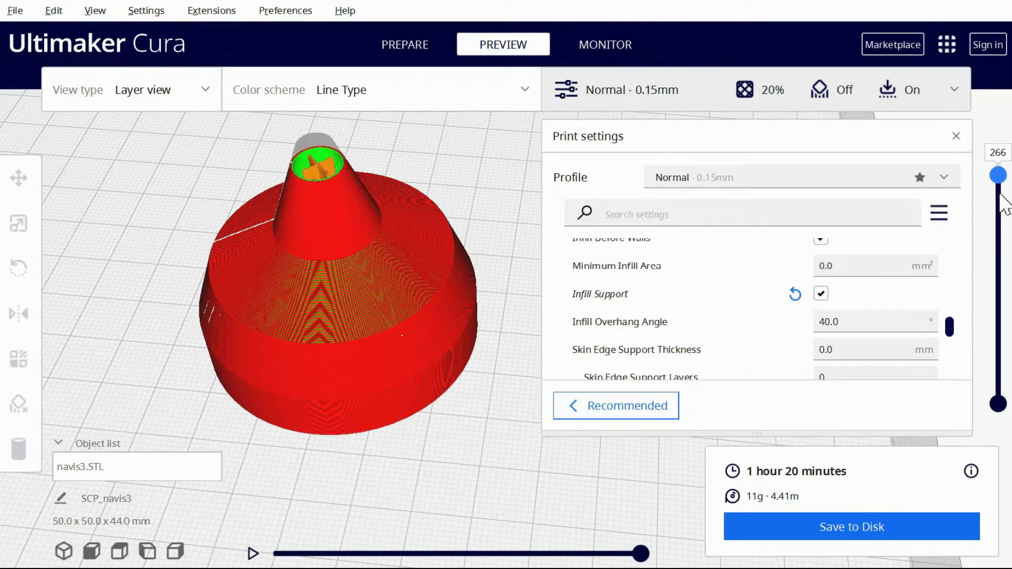
{"action": "mouse_move", "coordinate": [999, 232]}
{"action": "left_mouse_down"}
{"action": "mouse_move", "coordinate": [998, 371]}
{"action": "mouse_move", "coordinate": [1001, 216]}
{"action": "left_mouse_up"}
Set the Infill Overhang Angle to 85°, reslice the navis3 model and inspect its layers
{"action": "left_click", "coordinate": [872, 326]}
{"action": "type", "text": "85"}
{"action": "left_click", "coordinate": [850, 525]}
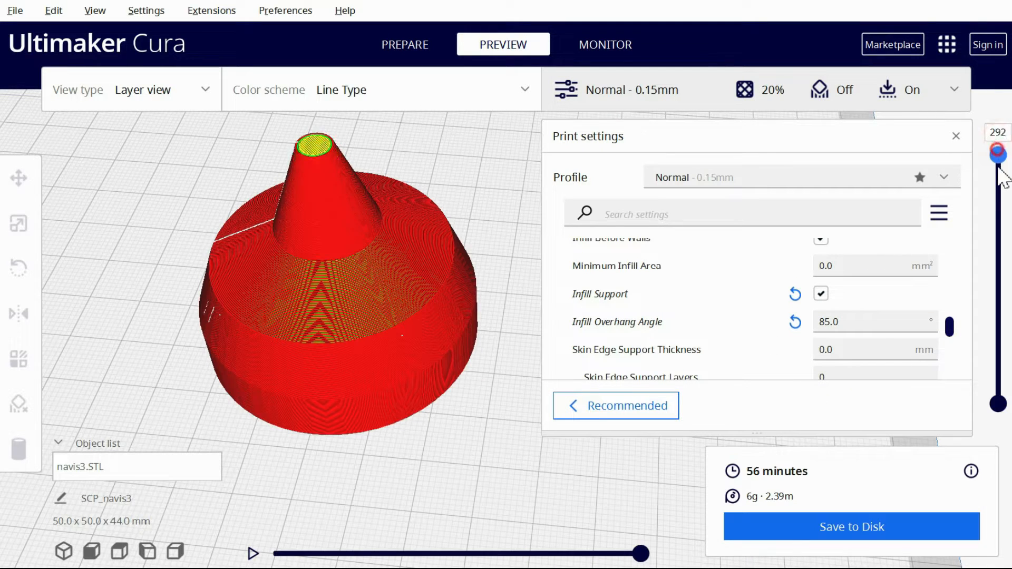
{"action": "left_click_drag", "start_coordinate": [1002, 238], "coordinate": [996, 153]}
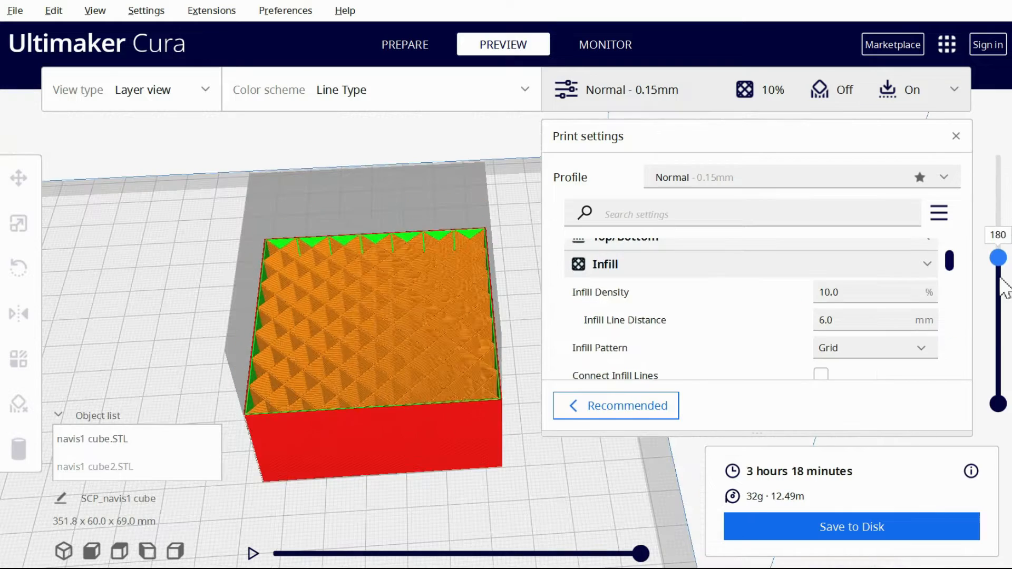
{"action": "left_click_drag", "start_coordinate": [996, 255], "coordinate": [994, 342]}
Slice the cube with 2 Gradual Infill Steps and a 10 mm Gradual Infill Step Height, and inspect its layers
{"action": "scroll", "coordinate": [849, 343], "scroll_direction": "down", "scroll_amount": 10}
{"action": "left_click", "coordinate": [825, 307]}
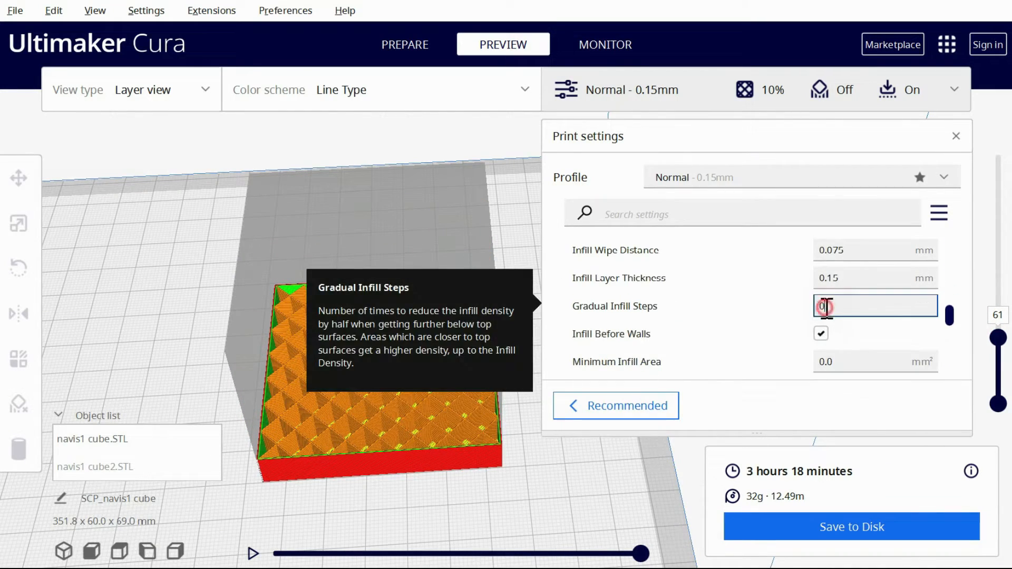
{"action": "type", "text": "2"}
{"action": "left_click", "coordinate": [843, 333]}
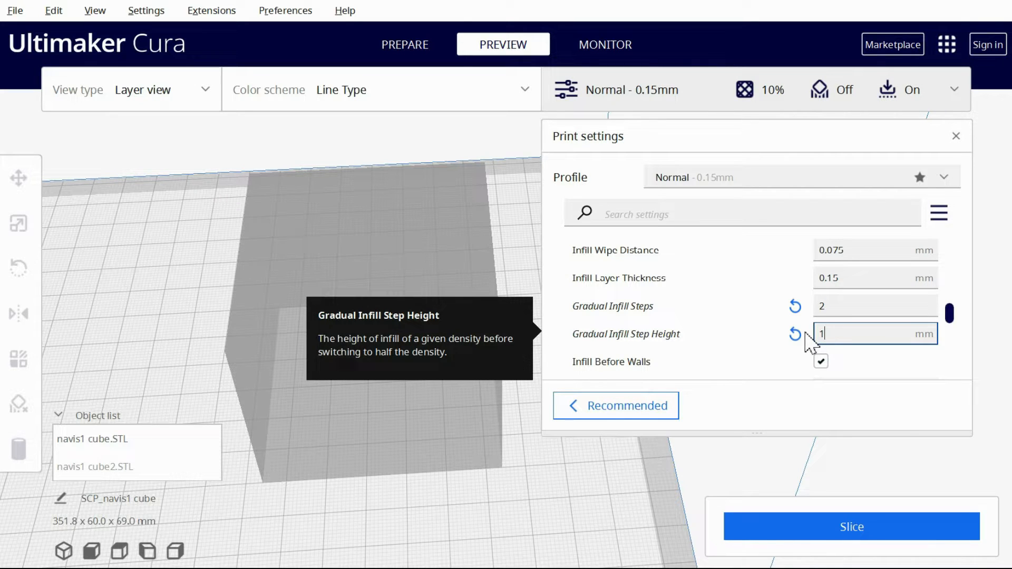
{"action": "type", "text": "10"}
{"action": "left_click", "coordinate": [854, 535]}
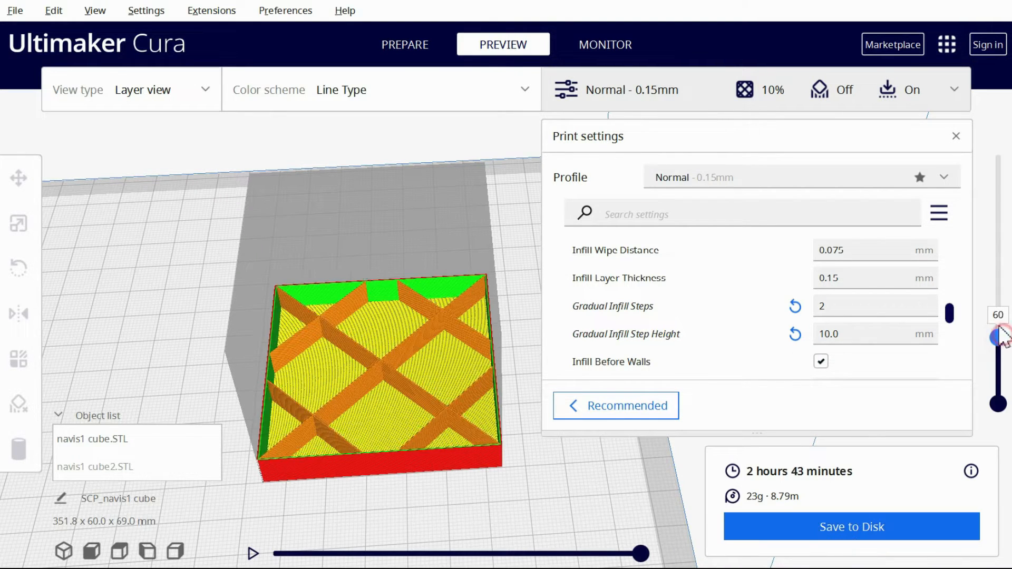
{"action": "left_click_drag", "start_coordinate": [996, 290], "coordinate": [978, 201]}
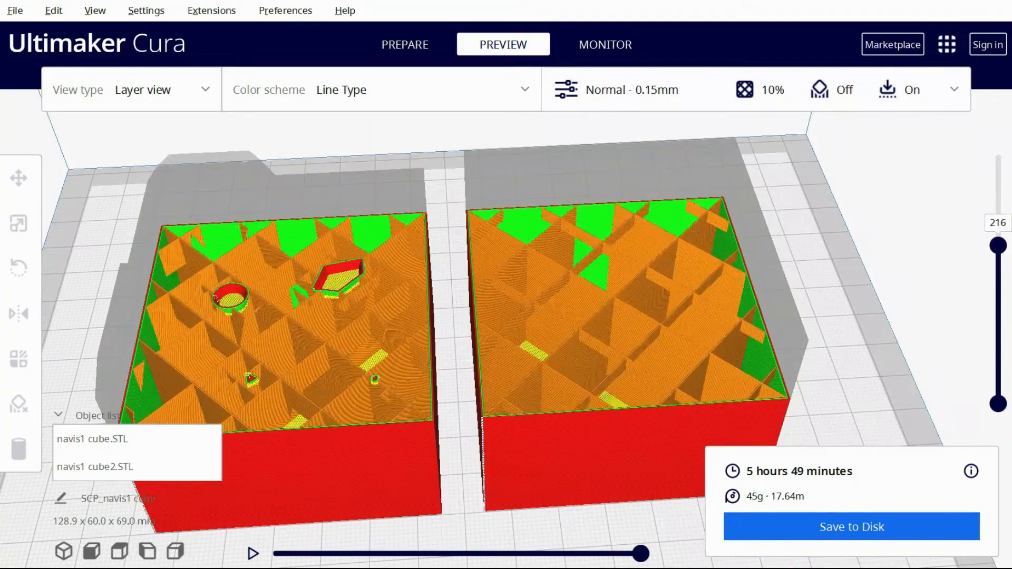
{"action": "left_click_drag", "start_coordinate": [997, 245], "coordinate": [997, 291]}
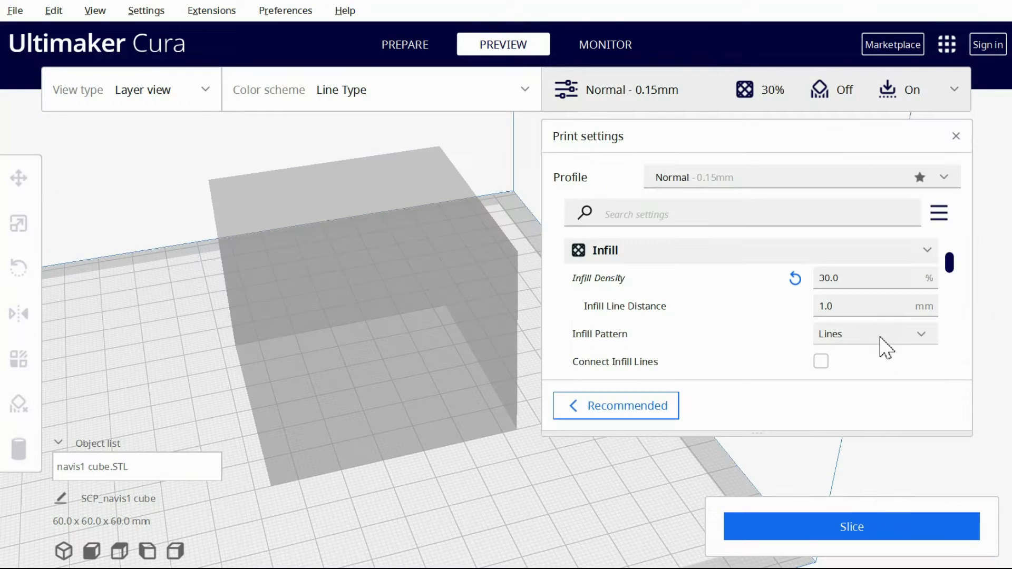
Change the cube's infill pattern to Cubic Subdivision with a 1 mm Cubic Subdivision Shell and slice it
{"action": "left_click", "coordinate": [879, 336]}
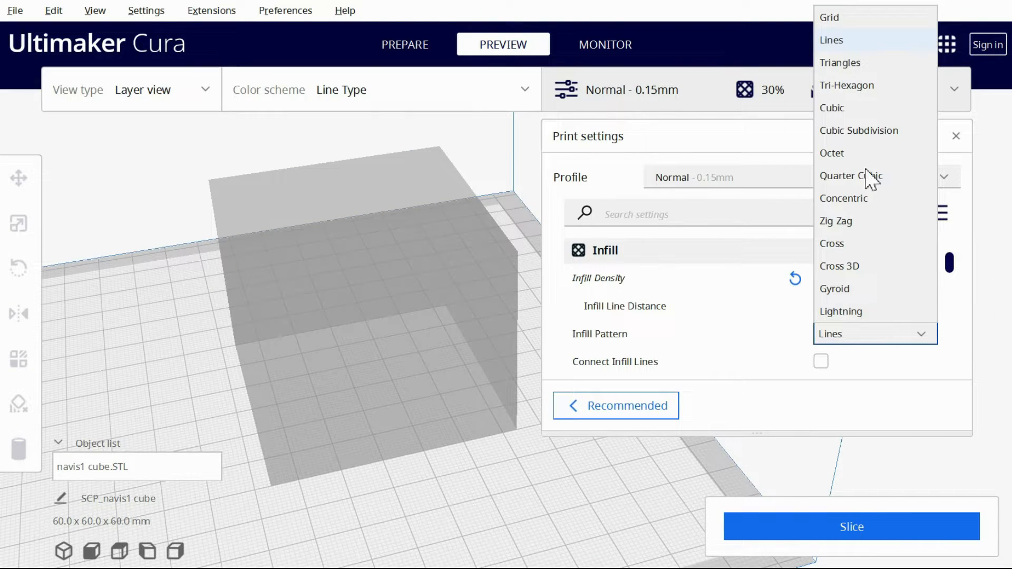
{"action": "left_click", "coordinate": [865, 131]}
{"action": "scroll", "coordinate": [864, 300], "scroll_direction": "down", "scroll_amount": 5}
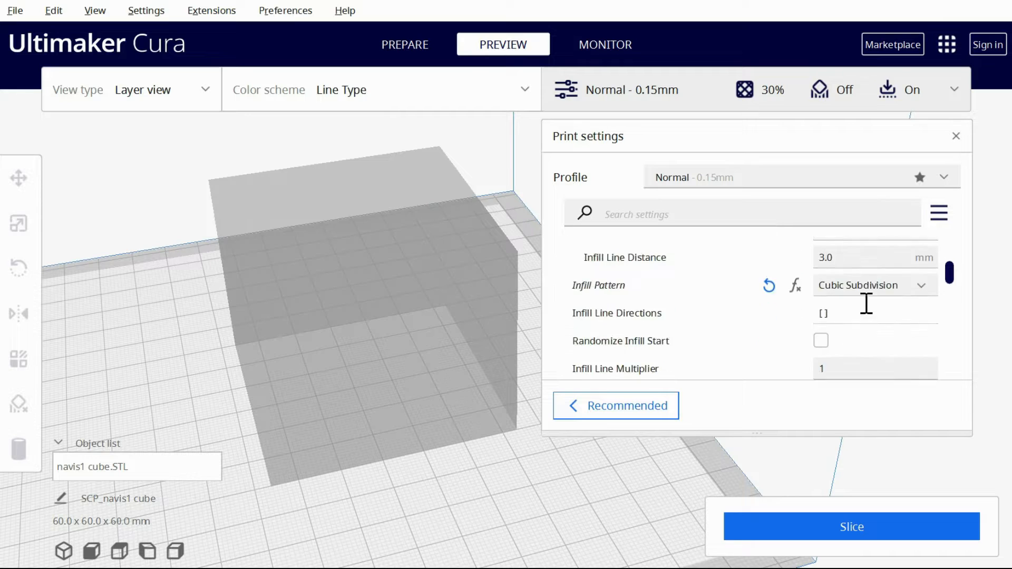
{"action": "left_click", "coordinate": [868, 287]}
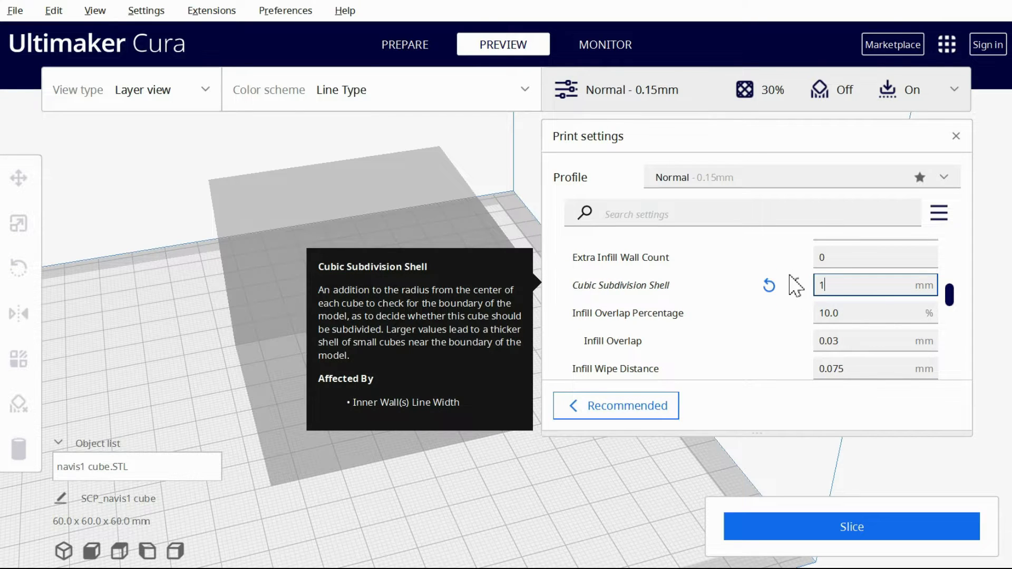
{"action": "type", "text": "1"}
{"action": "left_click", "coordinate": [775, 524]}
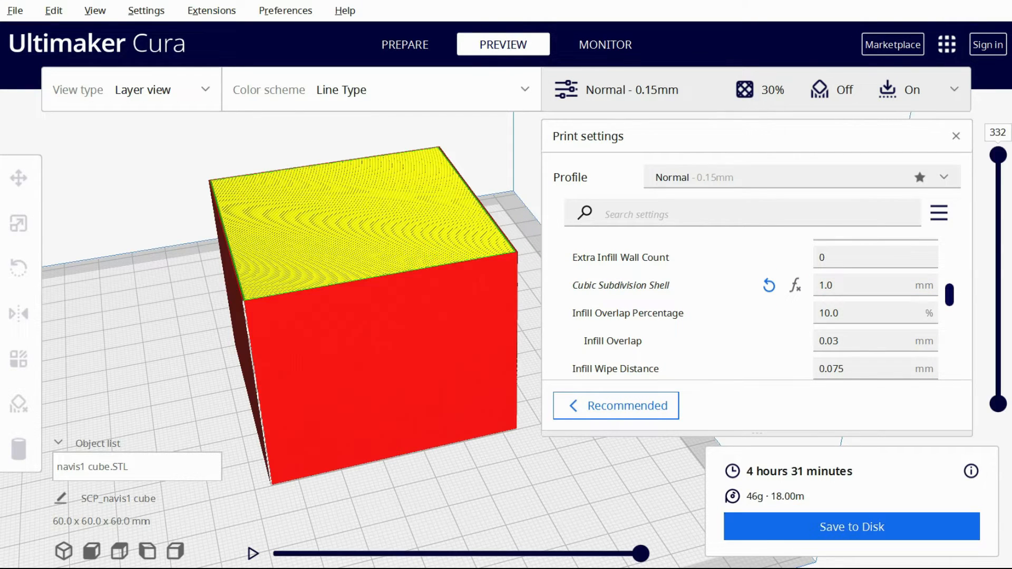
Examine the cube's cubic subdivision infill up close near the walls, starting from layer 123
{"action": "left_click_drag", "start_coordinate": [999, 157], "coordinate": [1000, 307]}
{"action": "scroll", "coordinate": [183, 420], "scroll_direction": "up", "scroll_amount": 5}
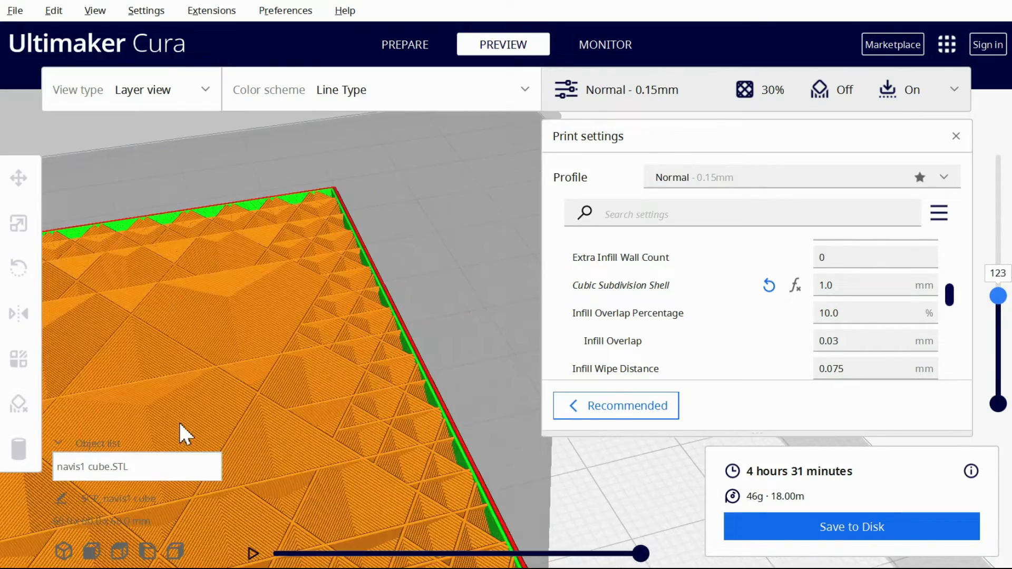
{"action": "left_click_drag", "start_coordinate": [997, 296], "coordinate": [998, 255]}
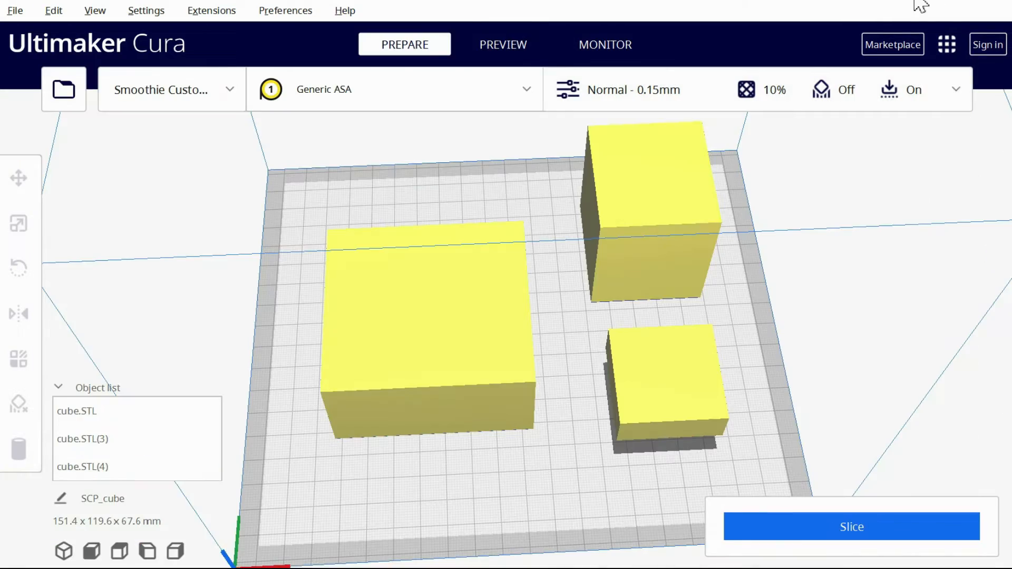
Set the tall cube's mesh type to Modify settings for overlaps, keeping it as Infill mesh only
{"action": "left_click", "coordinate": [655, 178]}
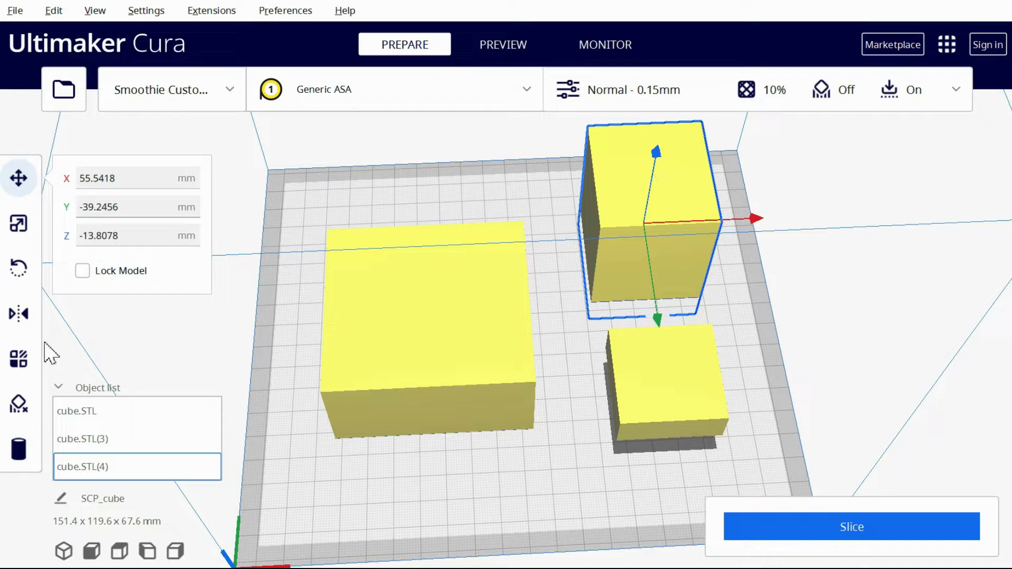
{"action": "left_click", "coordinate": [16, 359]}
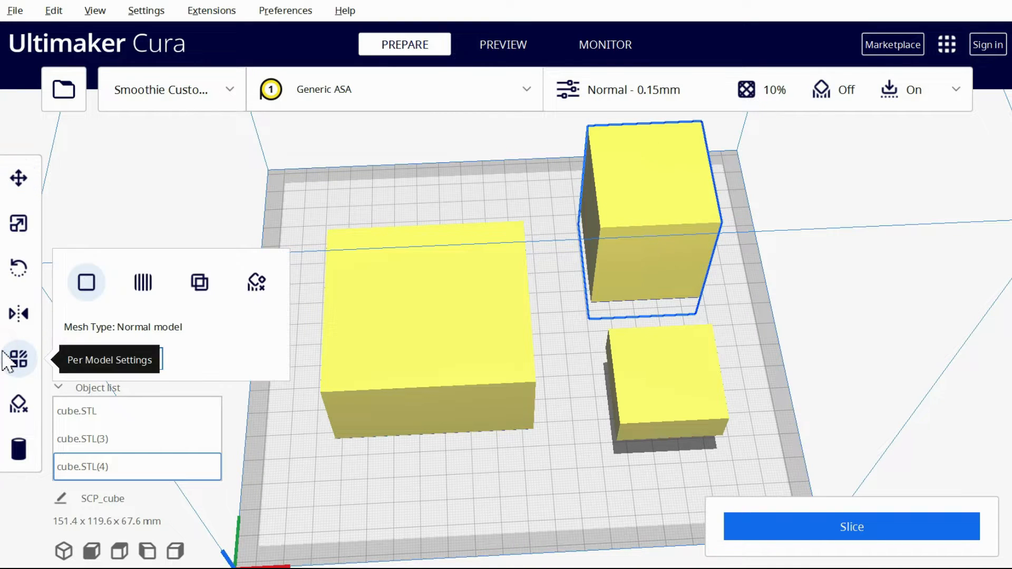
{"action": "left_click", "coordinate": [201, 285]}
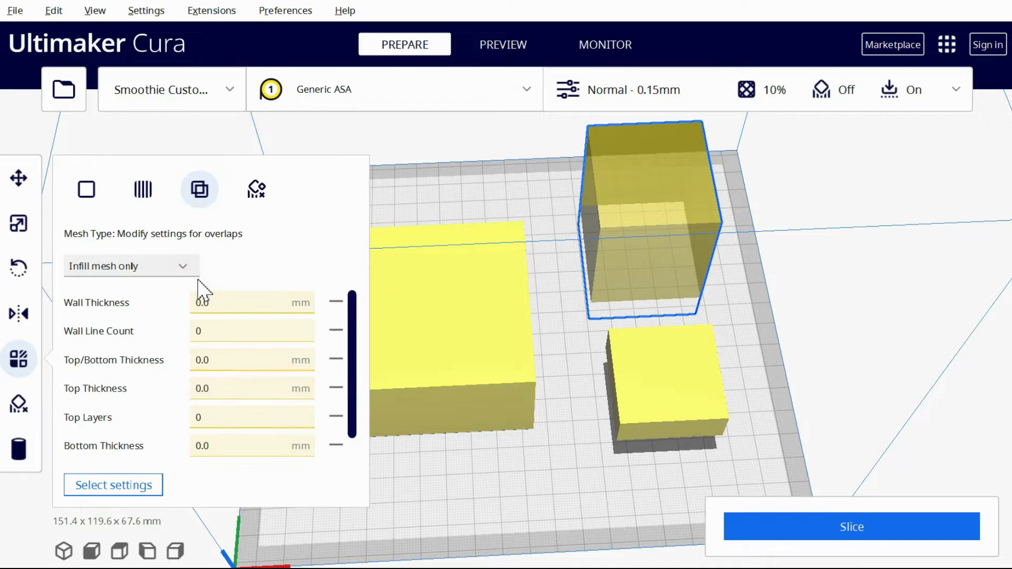
{"action": "left_click", "coordinate": [186, 271]}
{"action": "left_click", "coordinate": [184, 268]}
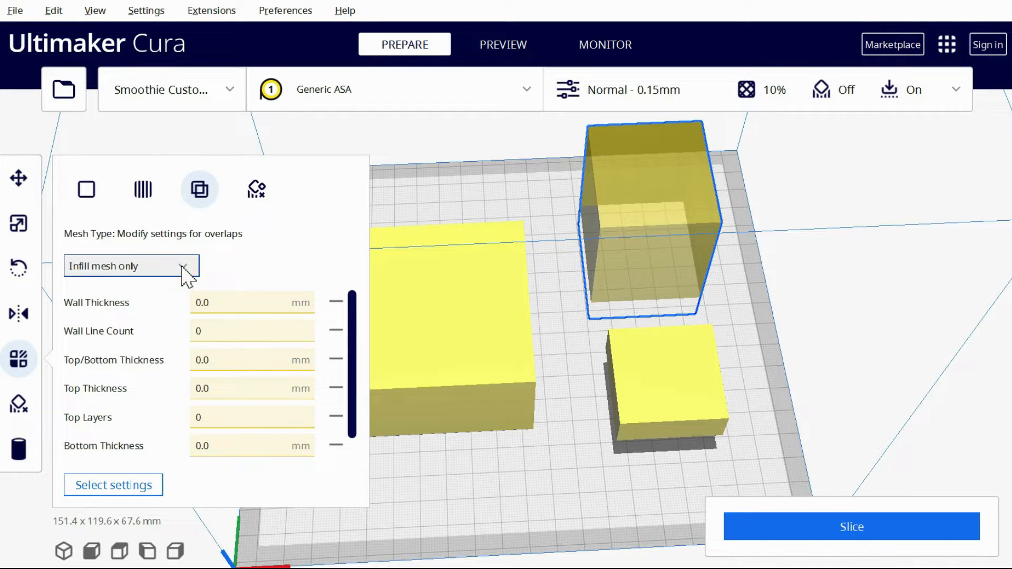
Add Infill Density to the tall infill-mesh cube's per-model settings and set it to 0%
{"action": "left_click", "coordinate": [122, 485]}
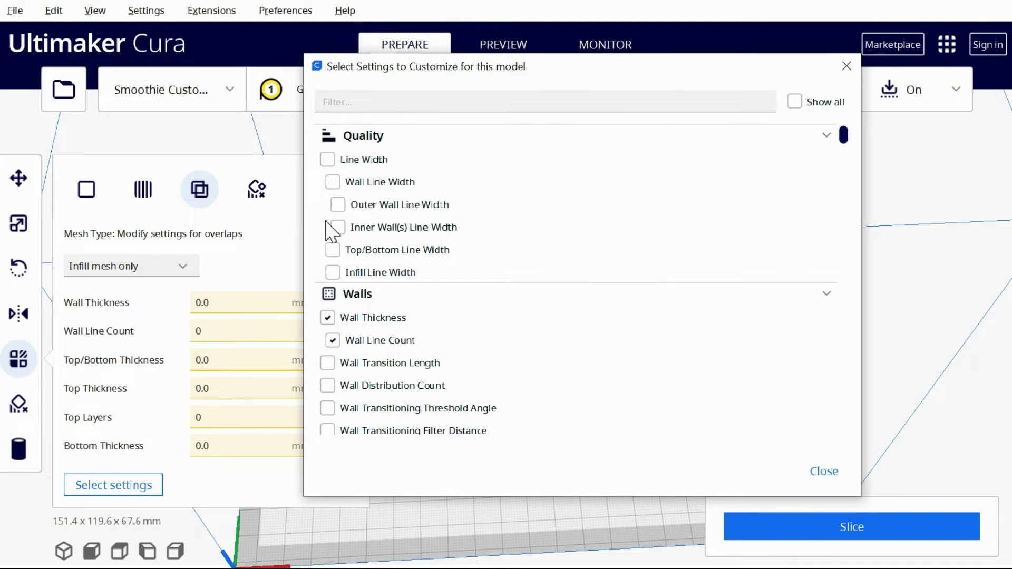
{"action": "type", "text": "inf"}
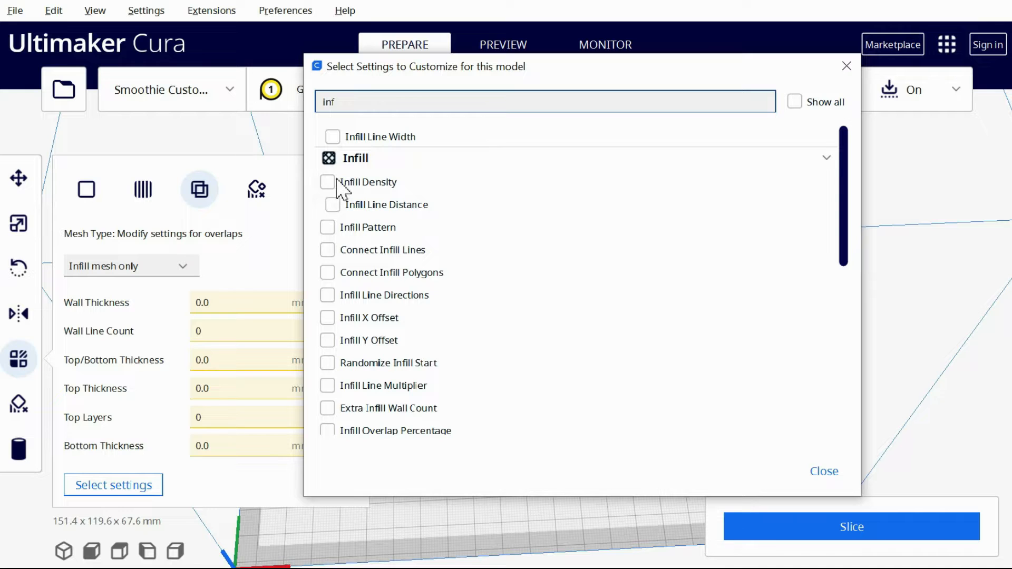
{"action": "left_click", "coordinate": [824, 472]}
{"action": "scroll", "coordinate": [274, 400], "scroll_direction": "down", "scroll_amount": 4}
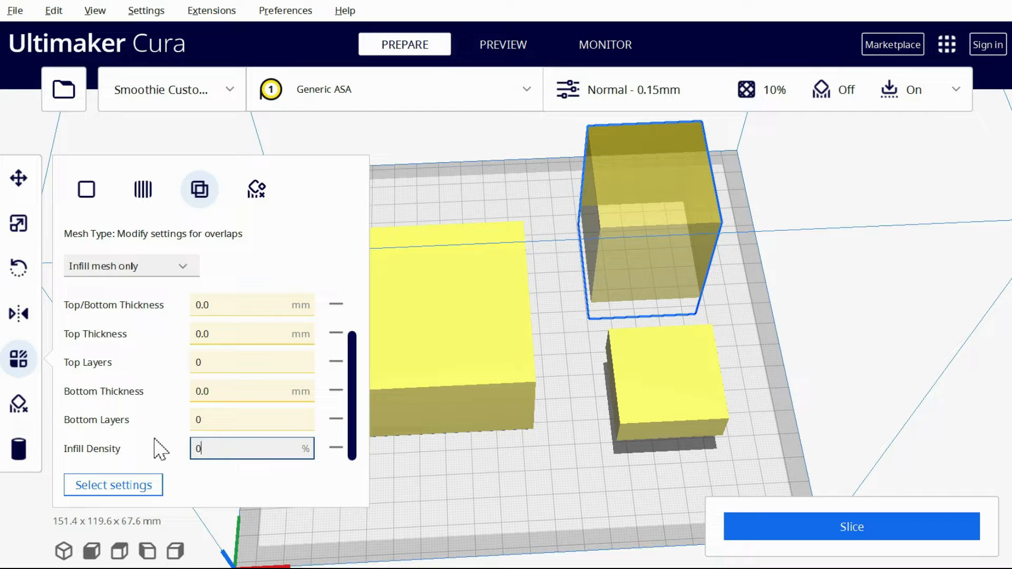
Move the infill-mesh cube into the large block's rear corner, at about X -12 mm and Y -18 mm
{"action": "left_click", "coordinate": [27, 192]}
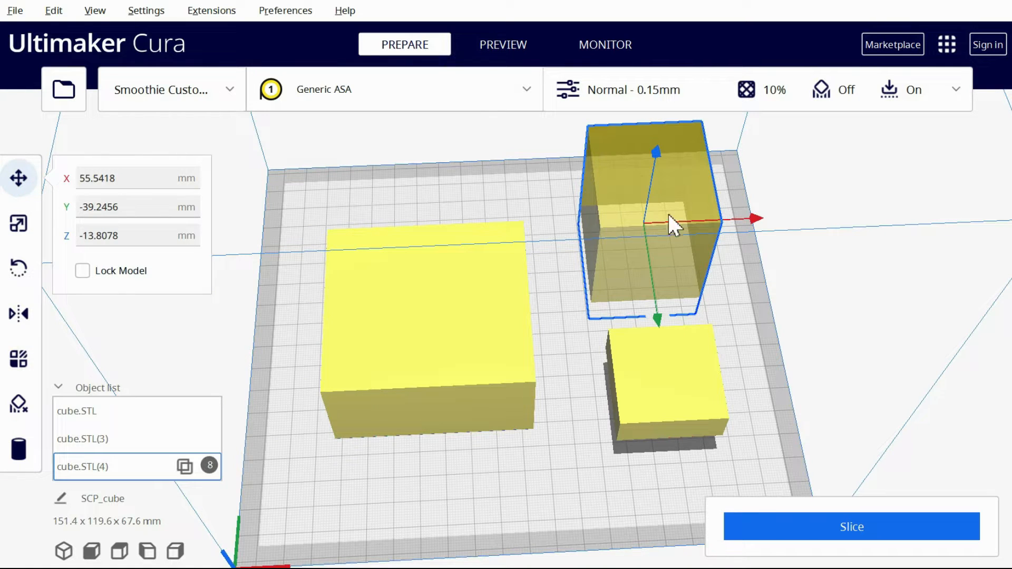
{"action": "left_click_drag", "start_coordinate": [768, 220], "coordinate": [598, 248]}
{"action": "left_click_drag", "start_coordinate": [486, 332], "coordinate": [491, 374]}
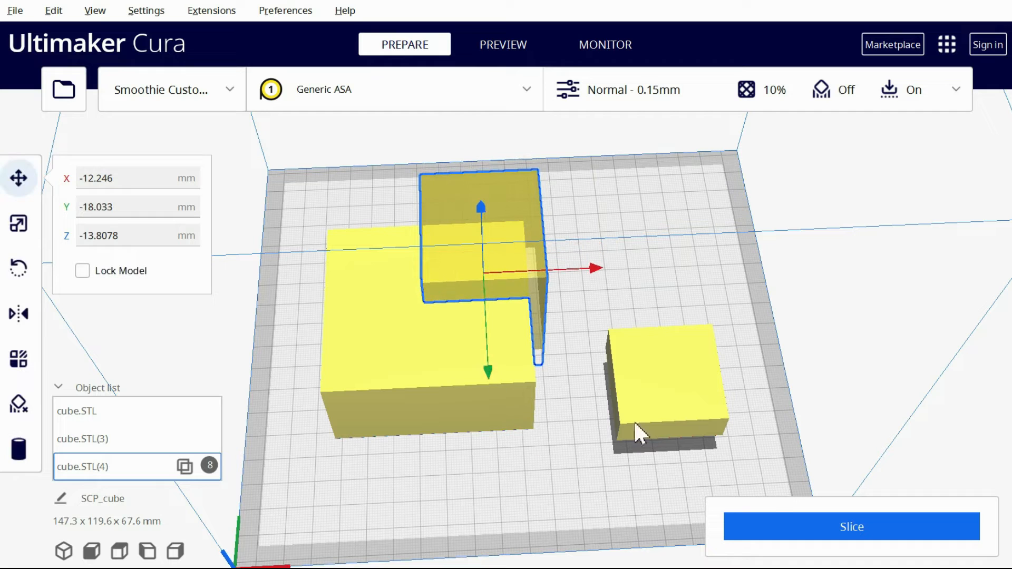
Slice the overlapping models and inspect the resulting layers in the preview
{"action": "left_click", "coordinate": [791, 527]}
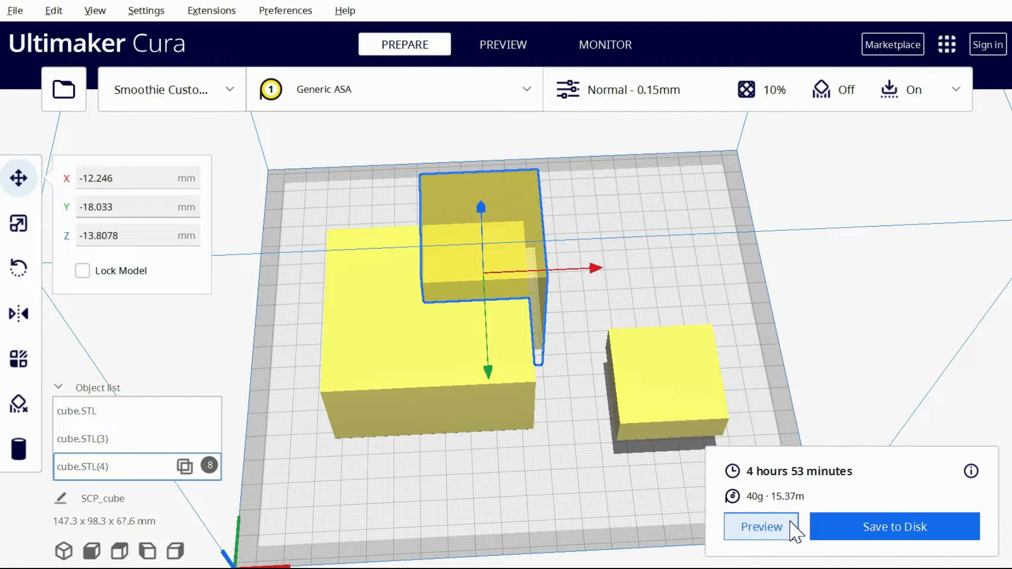
{"action": "left_click", "coordinate": [761, 527]}
{"action": "mouse_move", "coordinate": [998, 147]}
{"action": "left_mouse_down"}
{"action": "mouse_move", "coordinate": [1001, 400]}
{"action": "mouse_move", "coordinate": [1006, 142]}
{"action": "left_mouse_up"}
{"action": "left_click", "coordinate": [720, 366]}
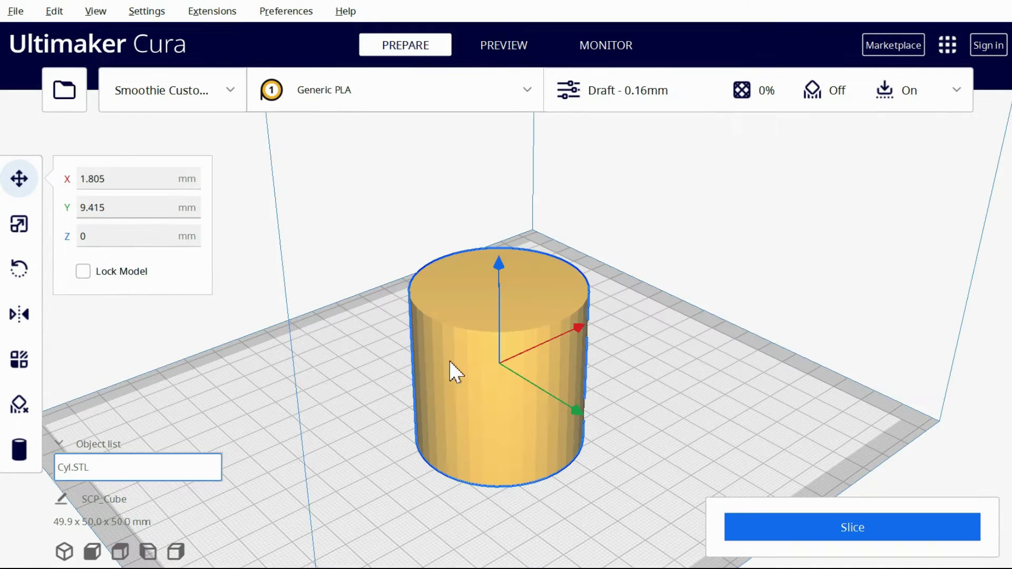
Place four support blockers on the side of the cylinder
{"action": "left_click", "coordinate": [24, 415]}
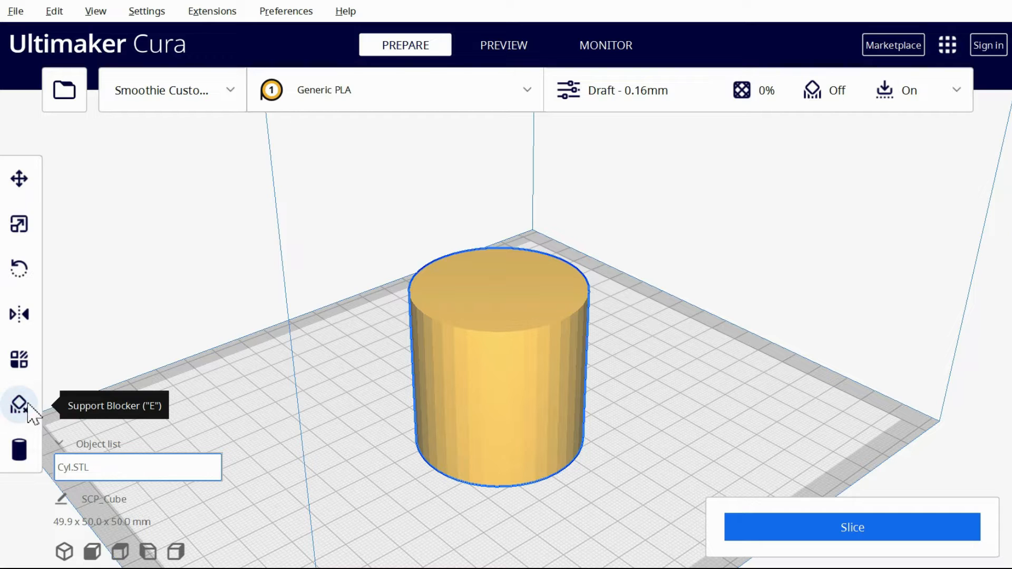
{"action": "left_click", "coordinate": [437, 385]}
{"action": "left_click", "coordinate": [483, 388]}
{"action": "left_click", "coordinate": [542, 371]}
{"action": "left_click", "coordinate": [564, 333]}
Move the third support blocker away from the cylinder to about Y 65 mm and enlarge it uniformly
{"action": "left_click", "coordinate": [20, 179]}
{"action": "left_click", "coordinate": [543, 371]}
{"action": "left_click_drag", "start_coordinate": [623, 422], "coordinate": [700, 474]}
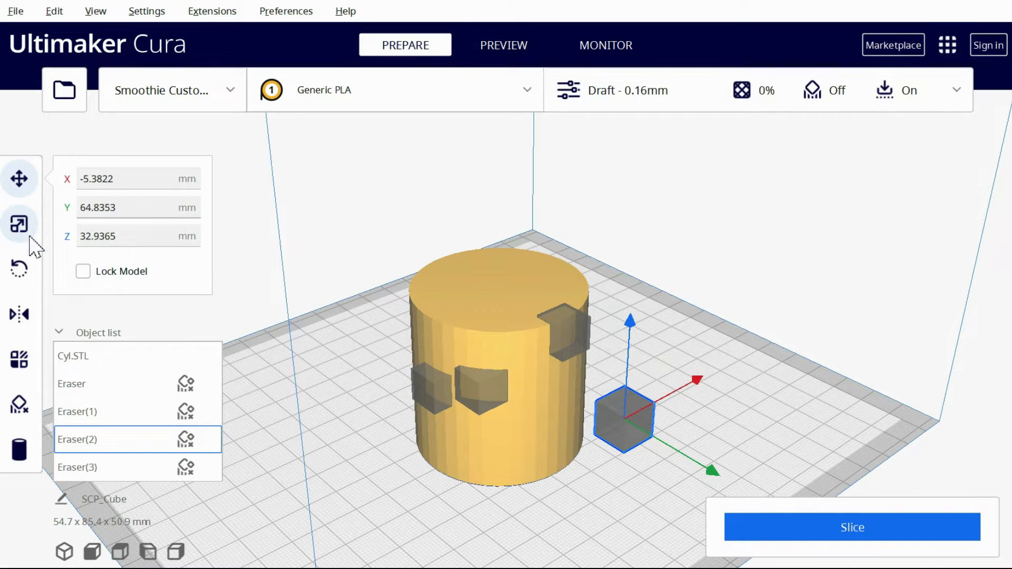
{"action": "left_click", "coordinate": [19, 224]}
{"action": "left_click_drag", "start_coordinate": [628, 316], "coordinate": [665, 73]}
Change the enlarged blocker's mesh type to Modify settings for overlaps, as Infill mesh only
{"action": "left_click", "coordinate": [19, 360]}
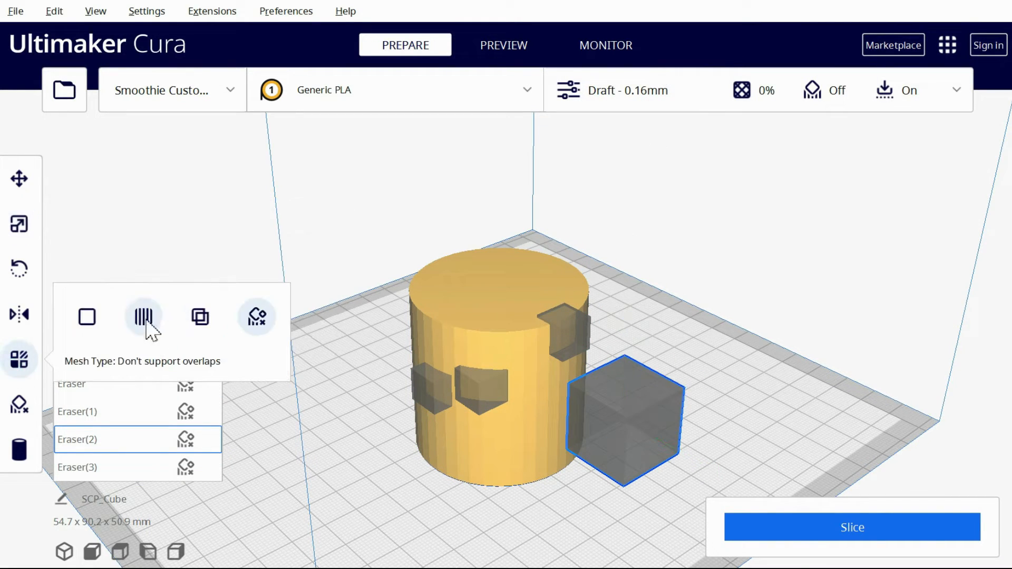
{"action": "left_click", "coordinate": [202, 318]}
{"action": "scroll", "coordinate": [209, 324], "scroll_direction": "down", "scroll_amount": 1}
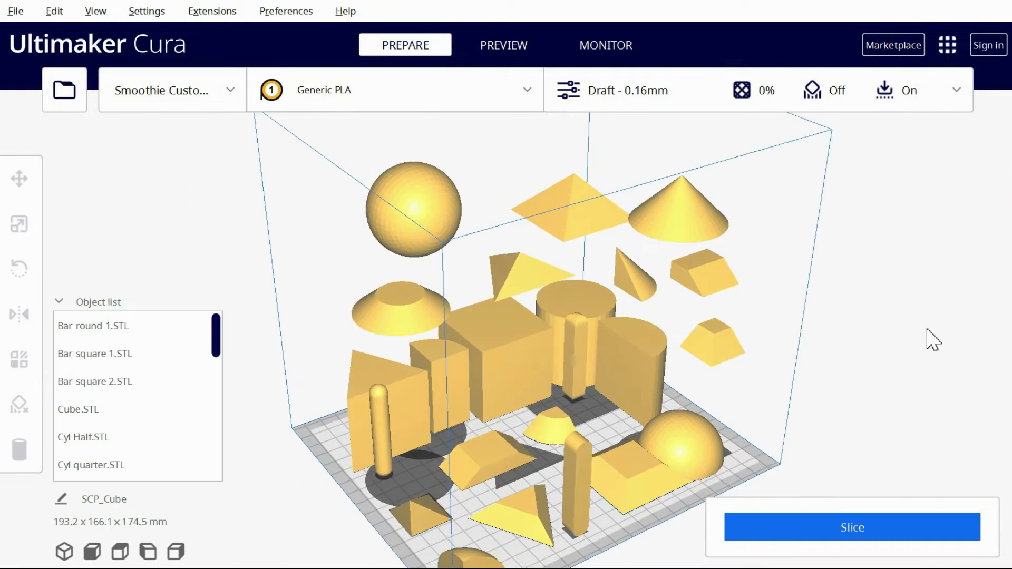
{"action": "right_click_drag", "start_coordinate": [928, 338], "coordinate": [954, 340]}
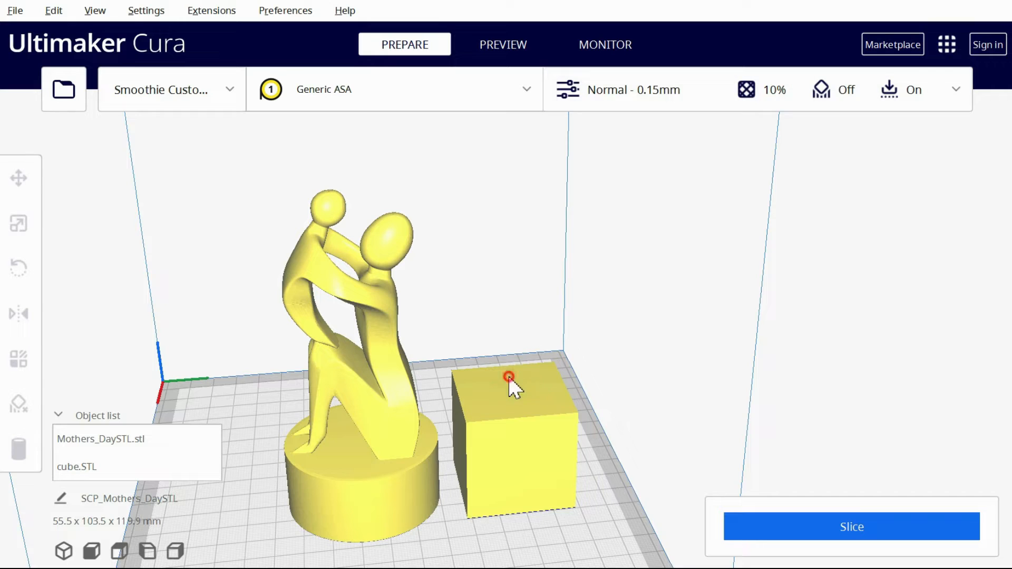
Make the cube beside the statue an overlap-modifying infill mesh and add Infill Density to its per-model settings
{"action": "left_click", "coordinate": [508, 375]}
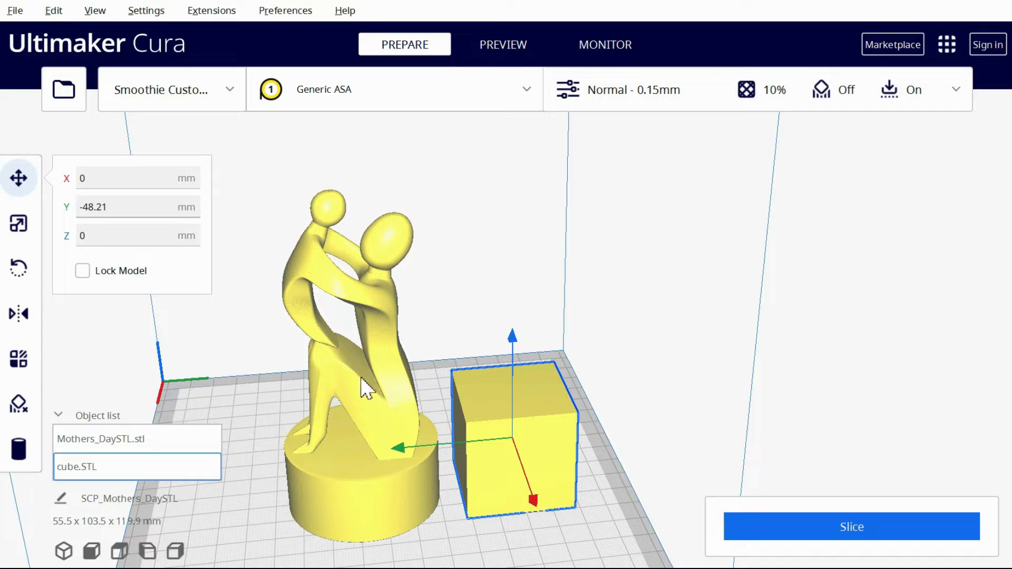
{"action": "left_click", "coordinate": [19, 360]}
{"action": "left_click", "coordinate": [211, 289]}
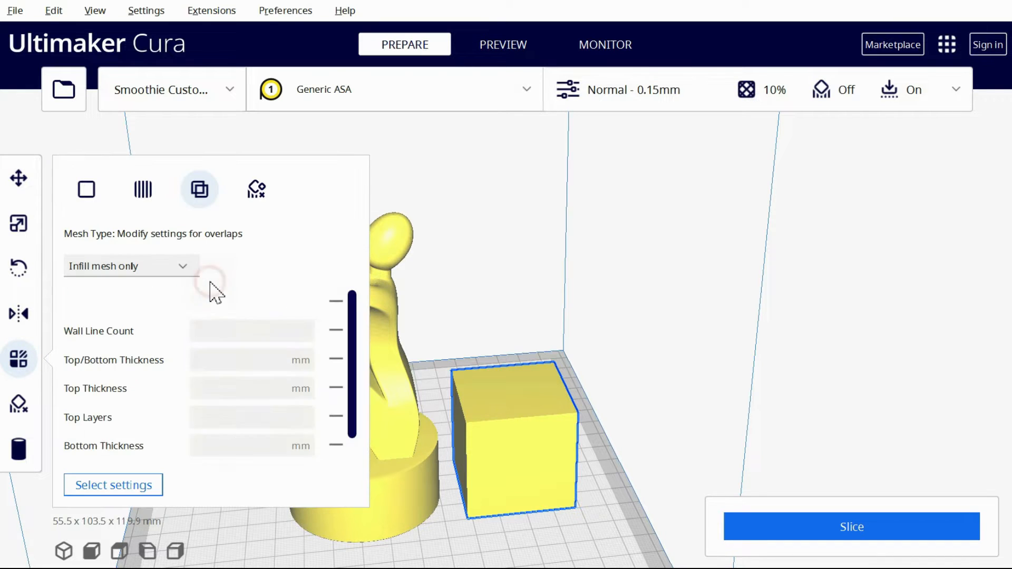
{"action": "left_click", "coordinate": [146, 483]}
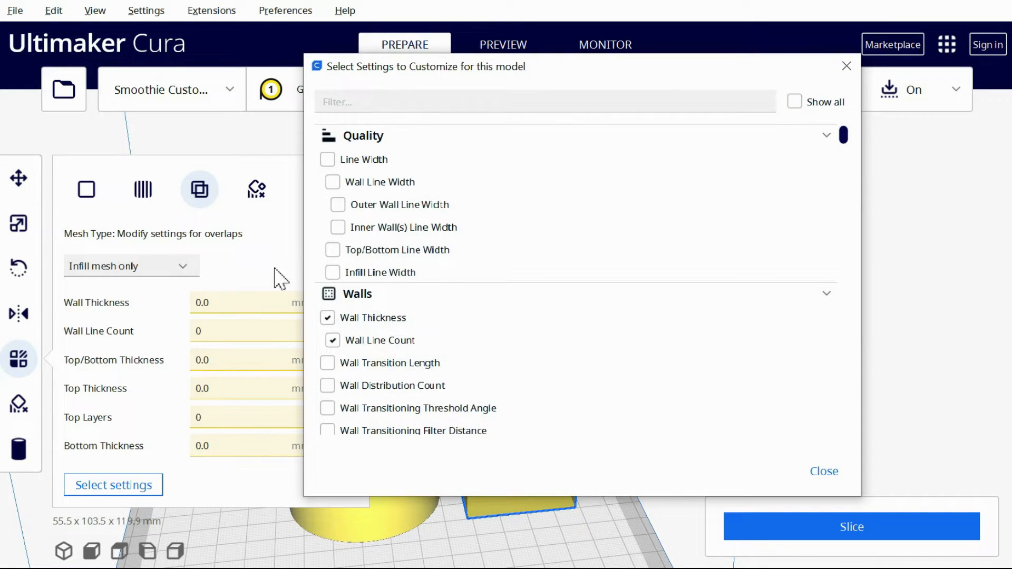
{"action": "type", "text": "inf"}
{"action": "left_click", "coordinate": [327, 182]}
{"action": "left_click", "coordinate": [824, 472]}
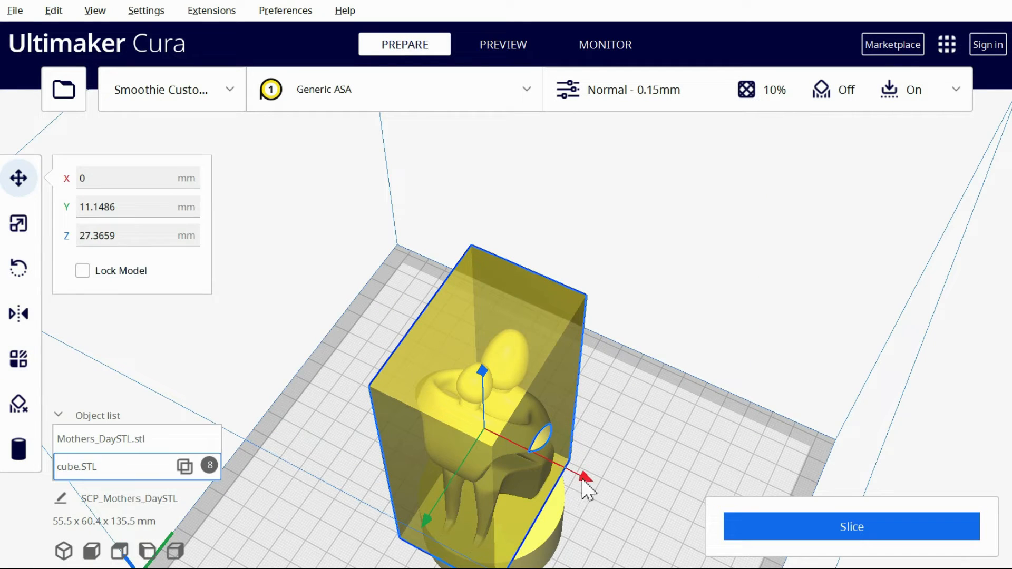
Stretch the infill-mesh cube along X around the statue, slice it and view the layers down to layer 151
{"action": "key", "text": "s"}
{"action": "left_click_drag", "start_coordinate": [583, 476], "coordinate": [651, 508]}
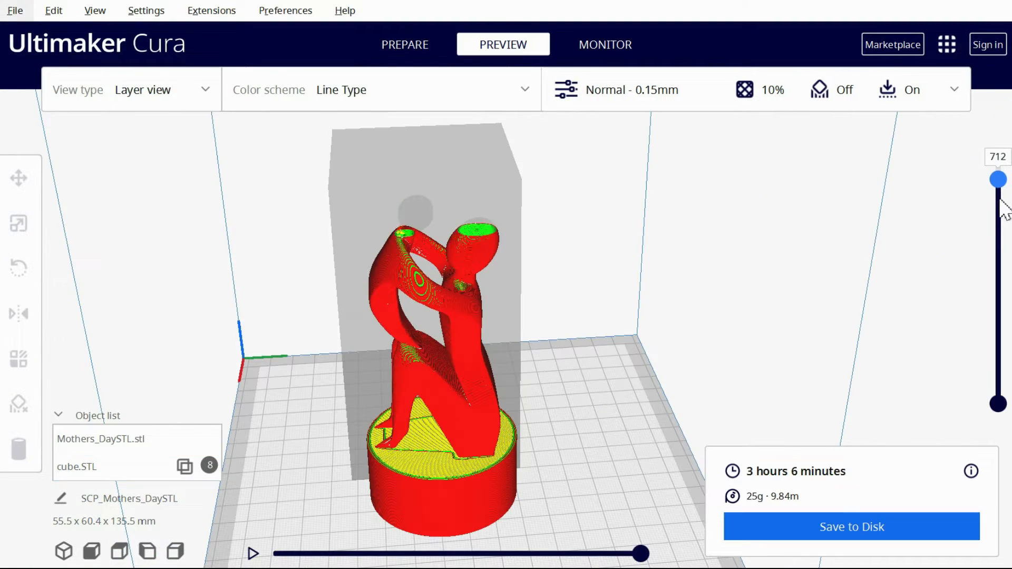
{"action": "left_click_drag", "start_coordinate": [998, 174], "coordinate": [997, 334]}
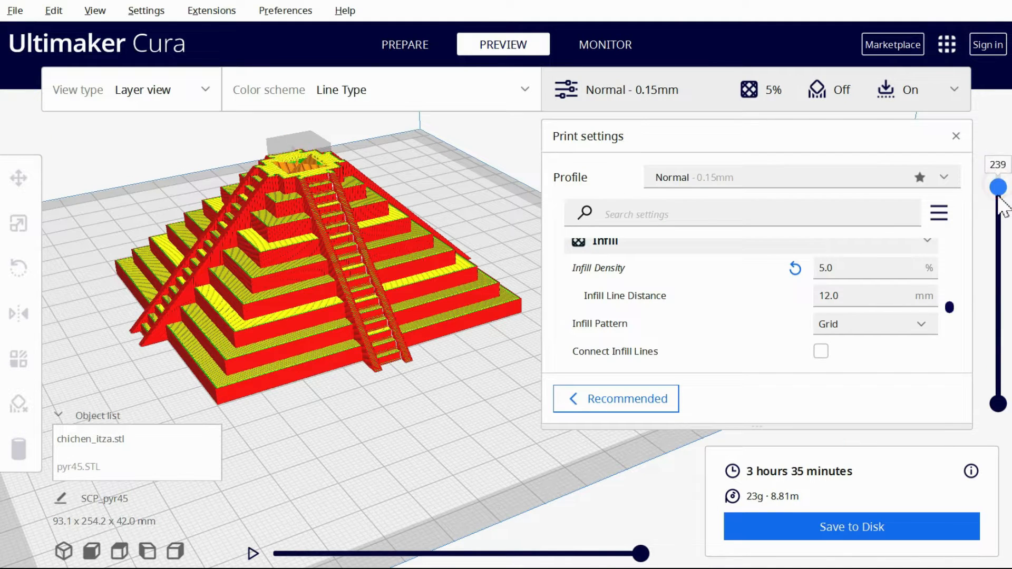
Set the temple model's infill density to 20%, slice it and inspect its layers
{"action": "left_click_drag", "start_coordinate": [998, 188], "coordinate": [997, 317]}
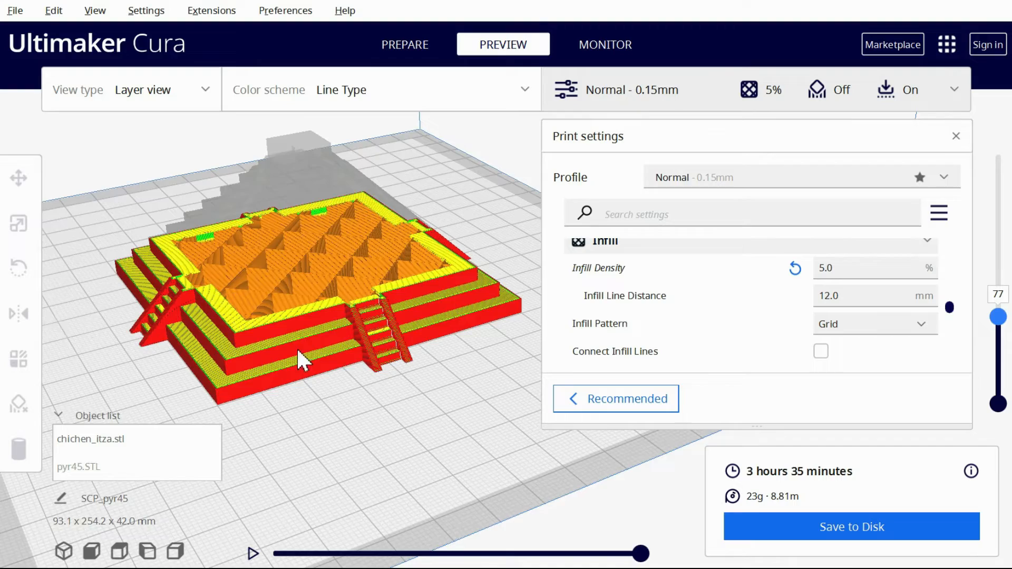
{"action": "scroll", "coordinate": [307, 254], "scroll_direction": "up", "scroll_amount": 5}
{"action": "double_click", "coordinate": [822, 264]}
{"action": "type", "text": "20"}
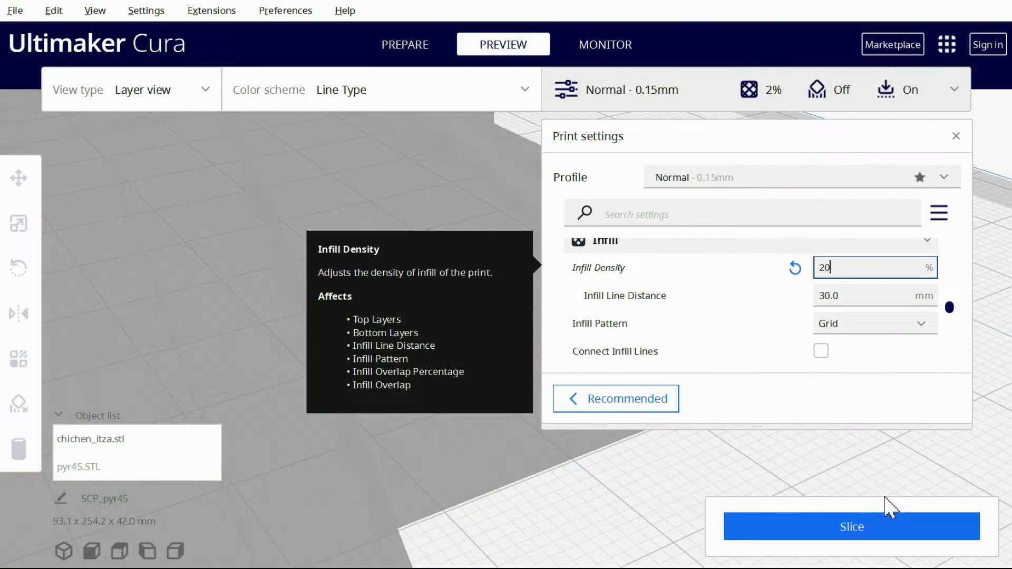
{"action": "key", "text": "Tab"}
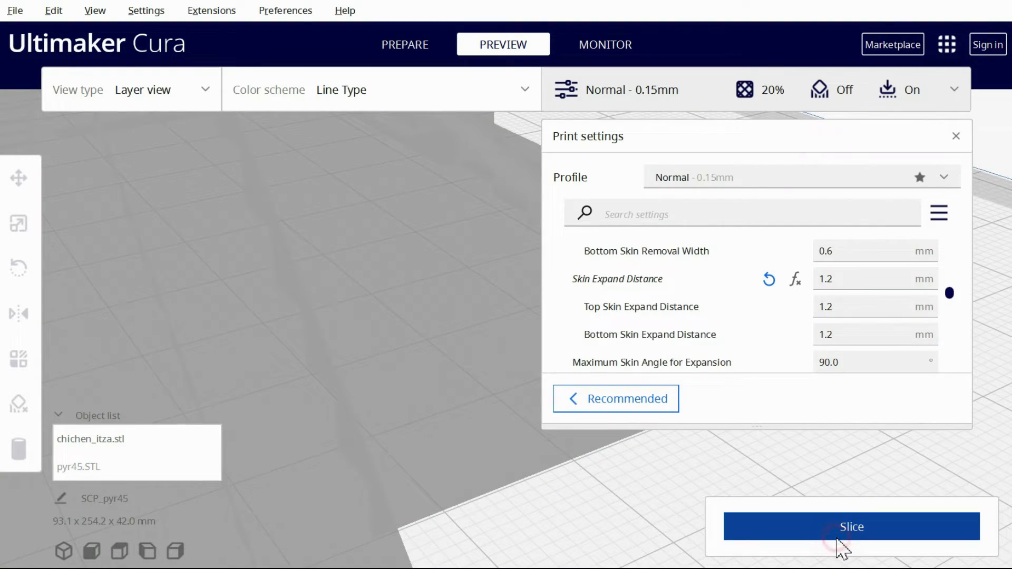
{"action": "left_click", "coordinate": [837, 533]}
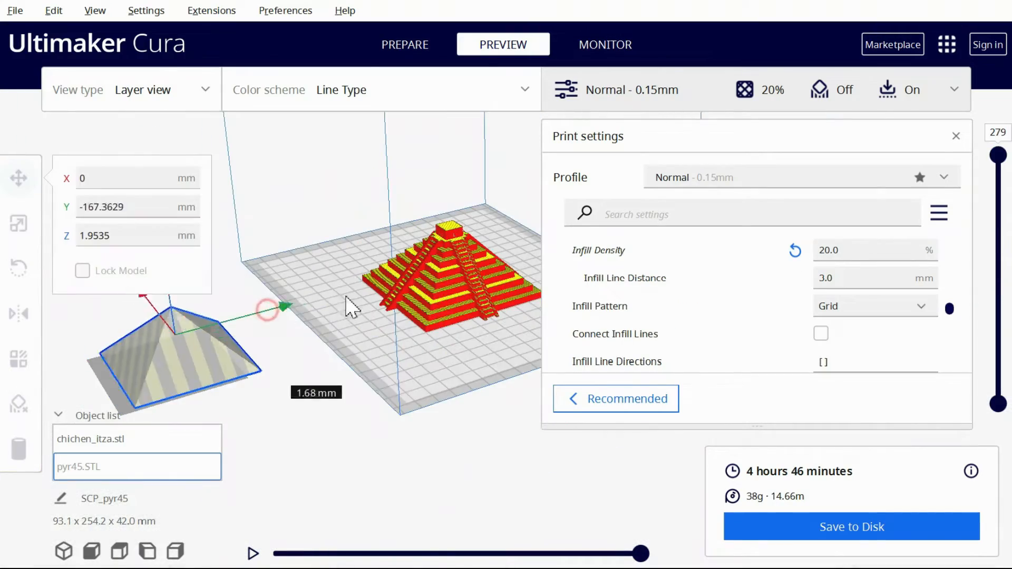
{"action": "left_click_drag", "start_coordinate": [352, 309], "coordinate": [529, 272]}
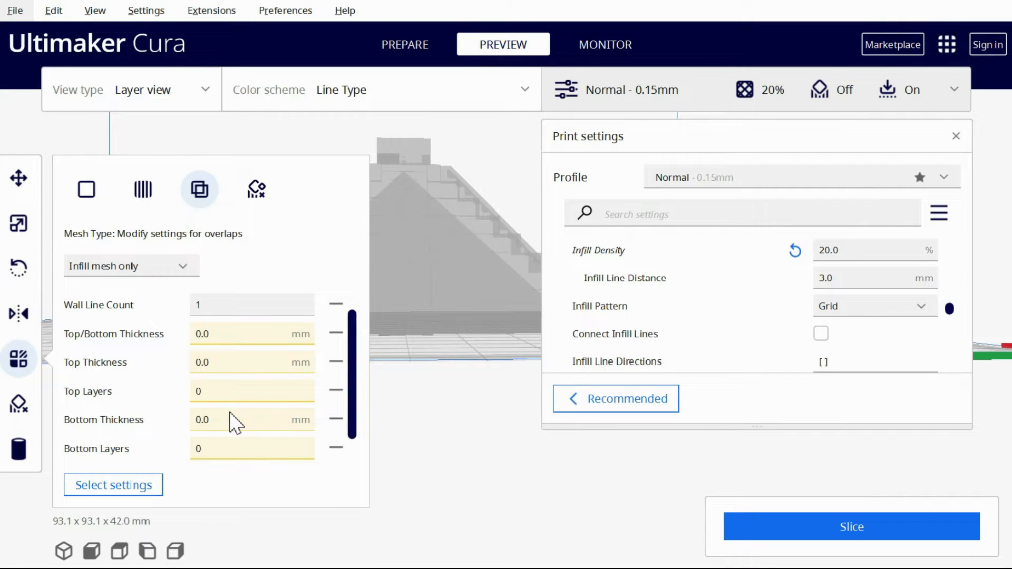
Set the infill density of the pyramid mesh inside the temple to 0%, slice and inspect the layers
{"action": "scroll", "coordinate": [235, 438], "scroll_direction": "down", "scroll_amount": 1}
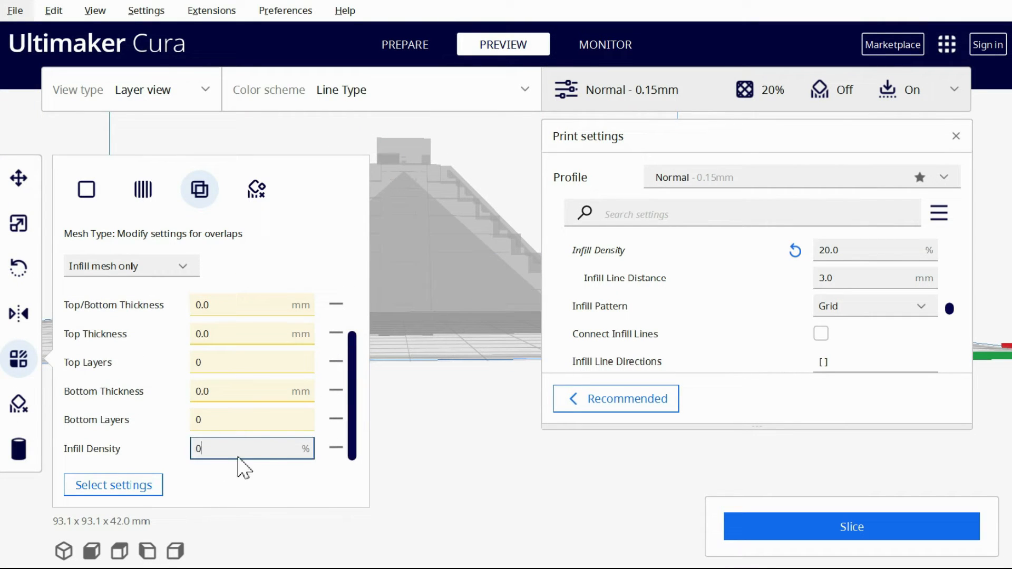
{"action": "left_click", "coordinate": [827, 532]}
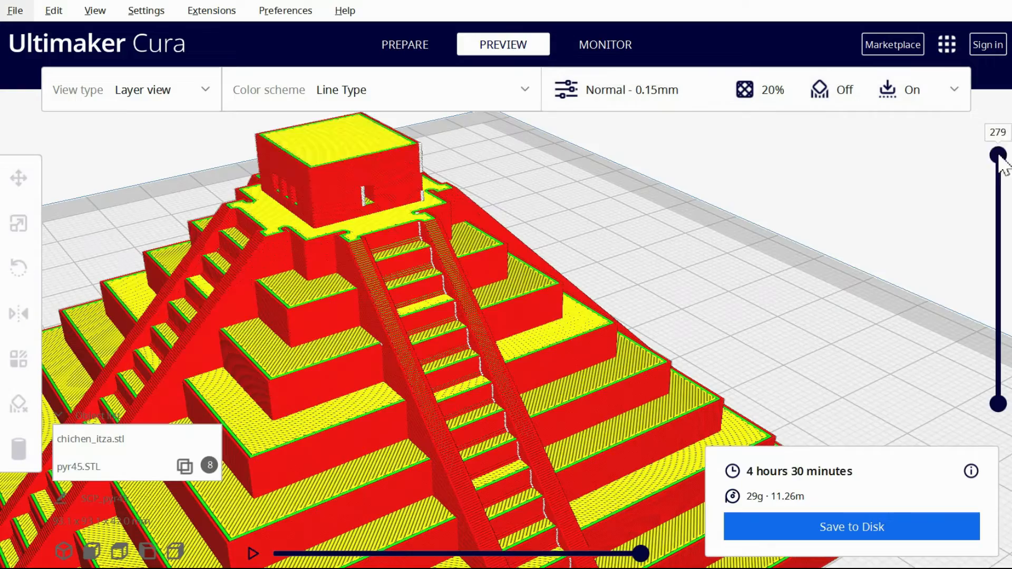
{"action": "left_click_drag", "start_coordinate": [999, 155], "coordinate": [1001, 258]}
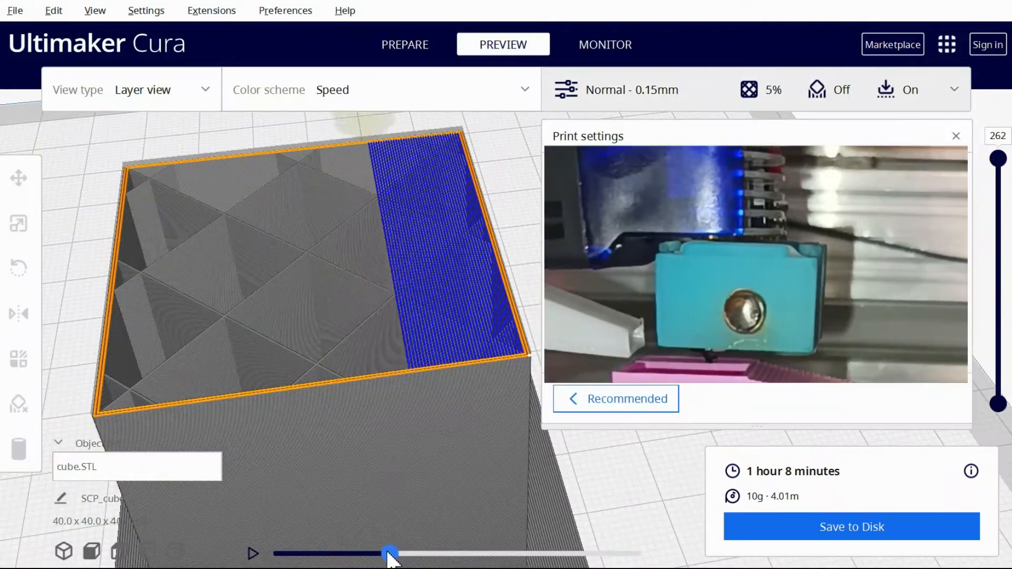
Follow the rook's toolpath line by line on layer 262 to examine how its top skin is laid down
{"action": "left_click_drag", "start_coordinate": [388, 553], "coordinate": [491, 553]}
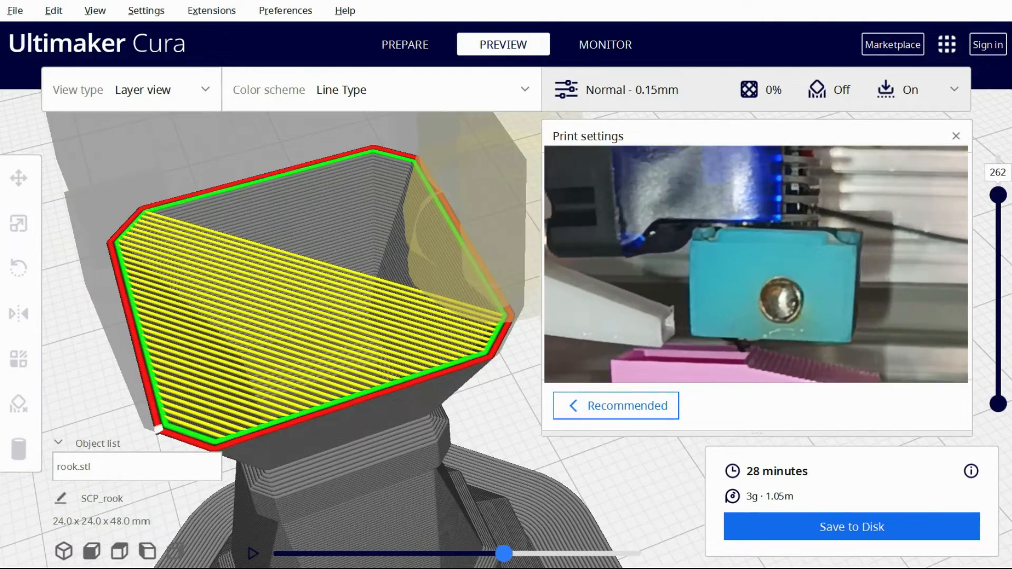
{"action": "key", "text": "Right"}
{"action": "key", "text": "Right"}
{"action": "key", "text": "Right"}
{"action": "key", "text": "Right"}
{"action": "key", "text": "Right"}
{"action": "key", "text": "Right"}
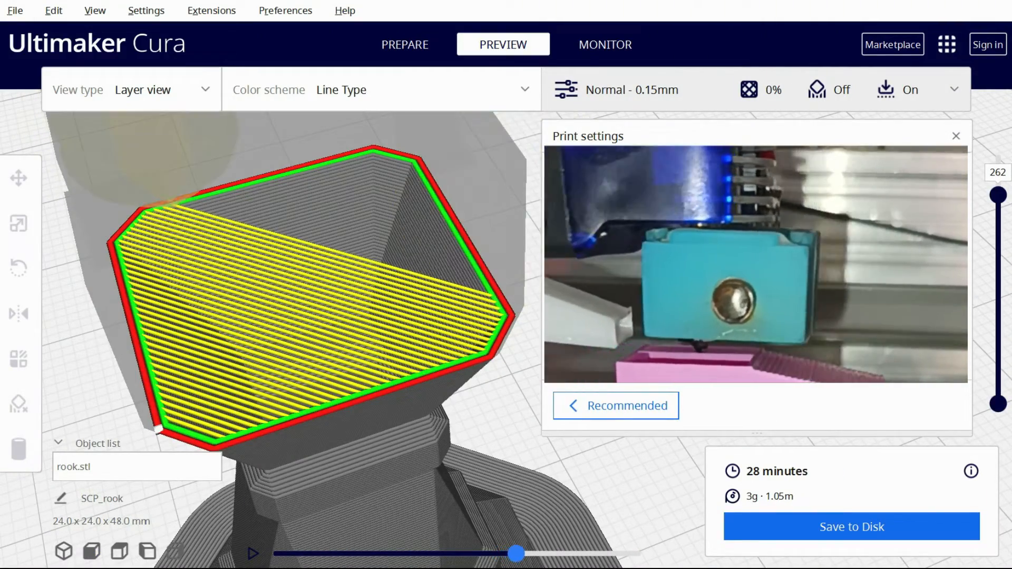
{"action": "key", "text": "Right"}
{"action": "key", "text": "Right"}
{"action": "key", "text": "Right"}
{"action": "key", "text": "Right"}
{"action": "key", "text": "Right"}
{"action": "key", "text": "Right"}
{"action": "key", "text": "Right"}
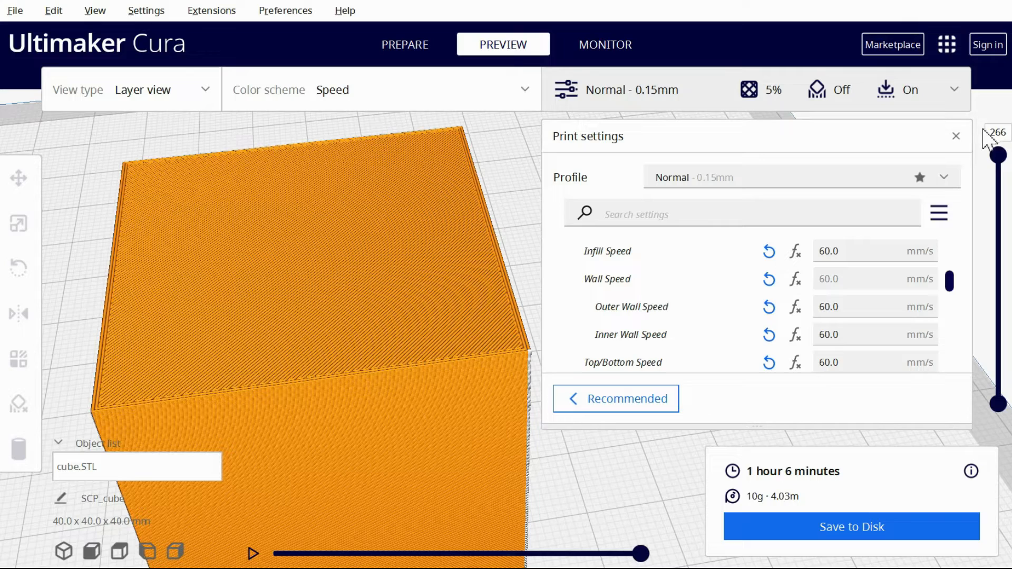
Enable Bridge Settings for the cube and set Bridge Sparse Infill Max Density to 50%
{"action": "mouse_move", "coordinate": [998, 158]}
{"action": "left_mouse_down"}
{"action": "mouse_move", "coordinate": [999, 179]}
{"action": "mouse_move", "coordinate": [1004, 156]}
{"action": "left_mouse_up"}
{"action": "left_click", "coordinate": [927, 361]}
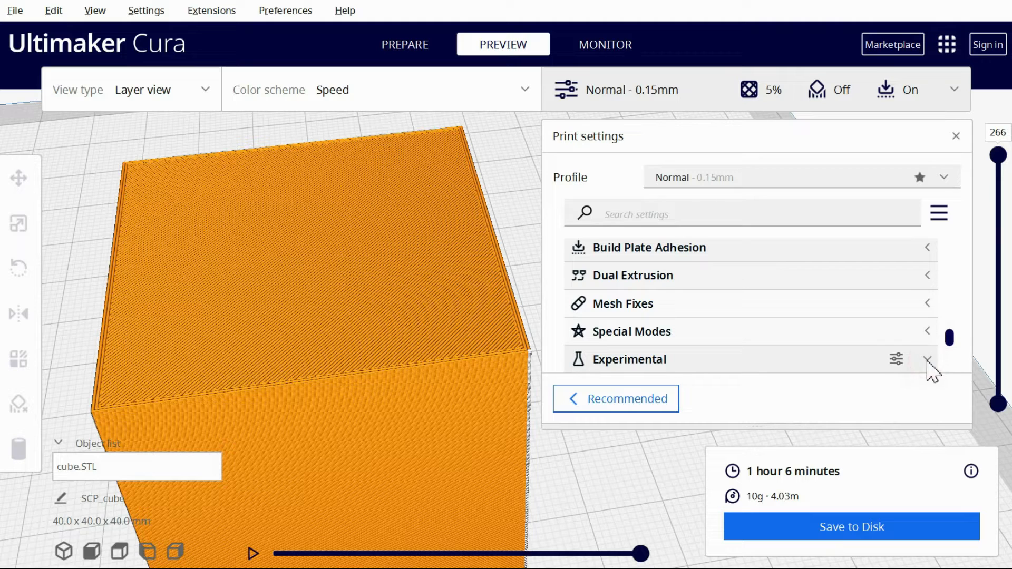
{"action": "scroll", "coordinate": [713, 300], "scroll_direction": "down", "scroll_amount": 10}
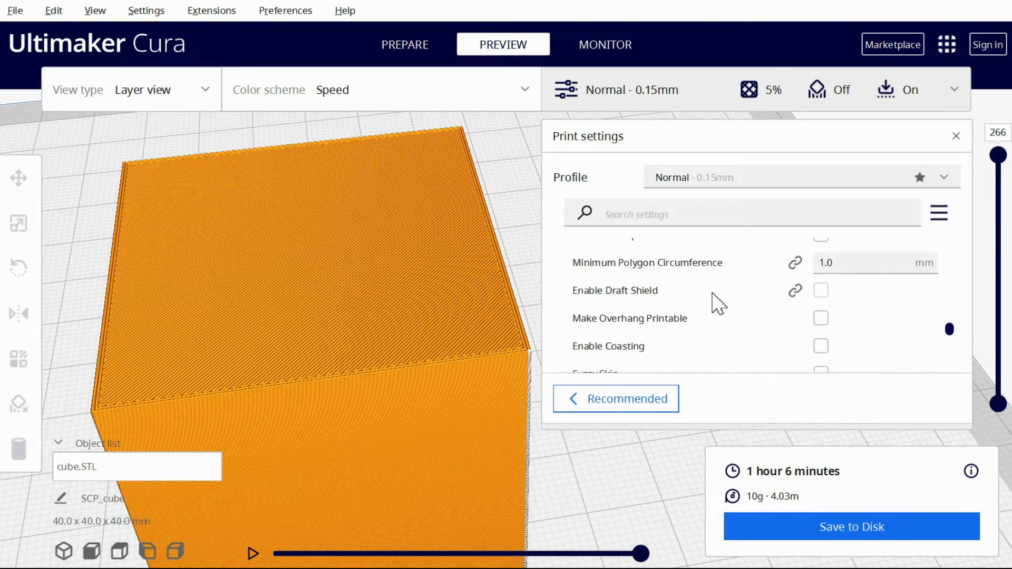
{"action": "left_click", "coordinate": [821, 269]}
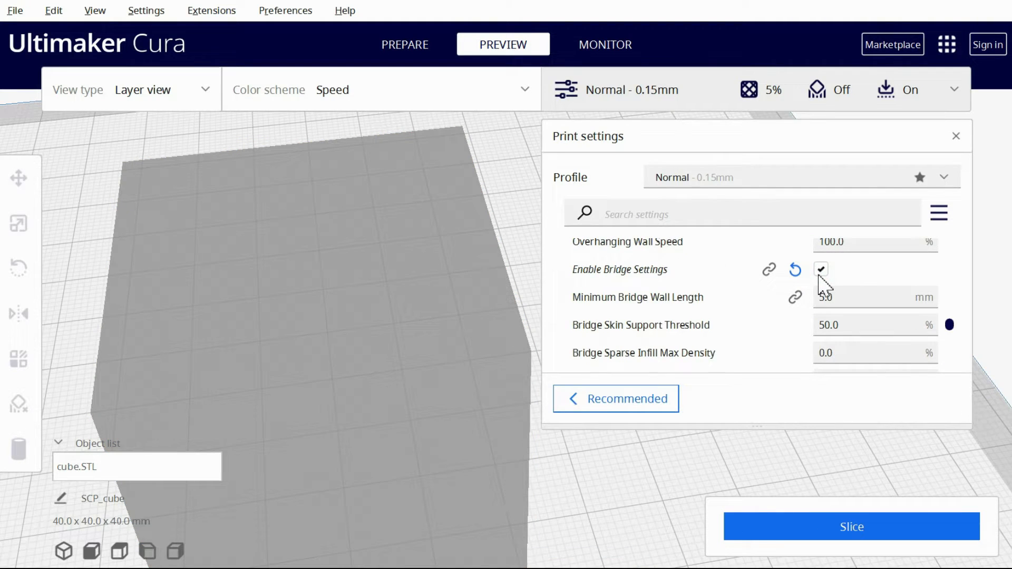
{"action": "scroll", "coordinate": [824, 284], "scroll_direction": "down", "scroll_amount": 3}
{"action": "left_click_drag", "start_coordinate": [841, 290], "coordinate": [817, 294]}
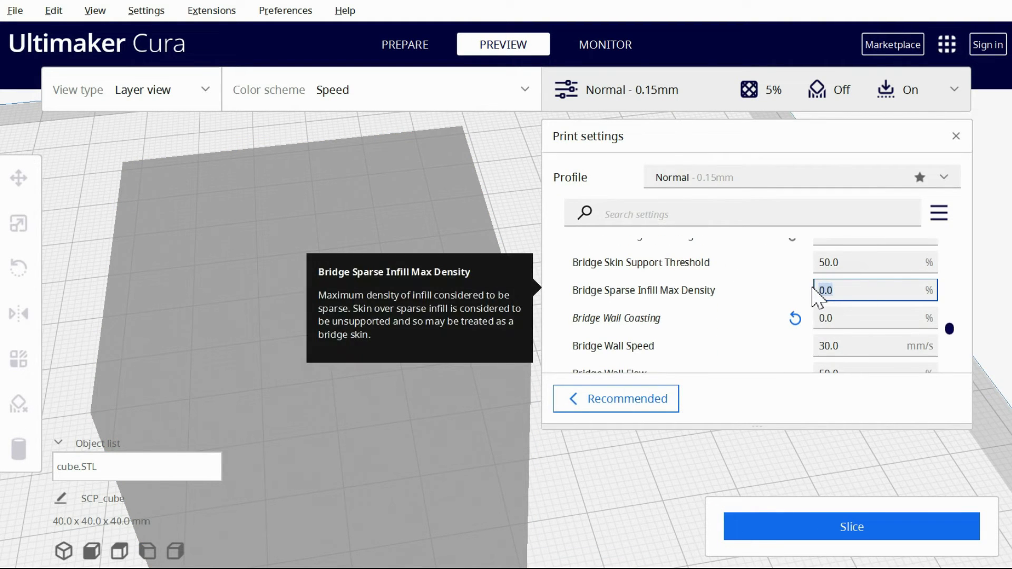
{"action": "type", "text": "50"}
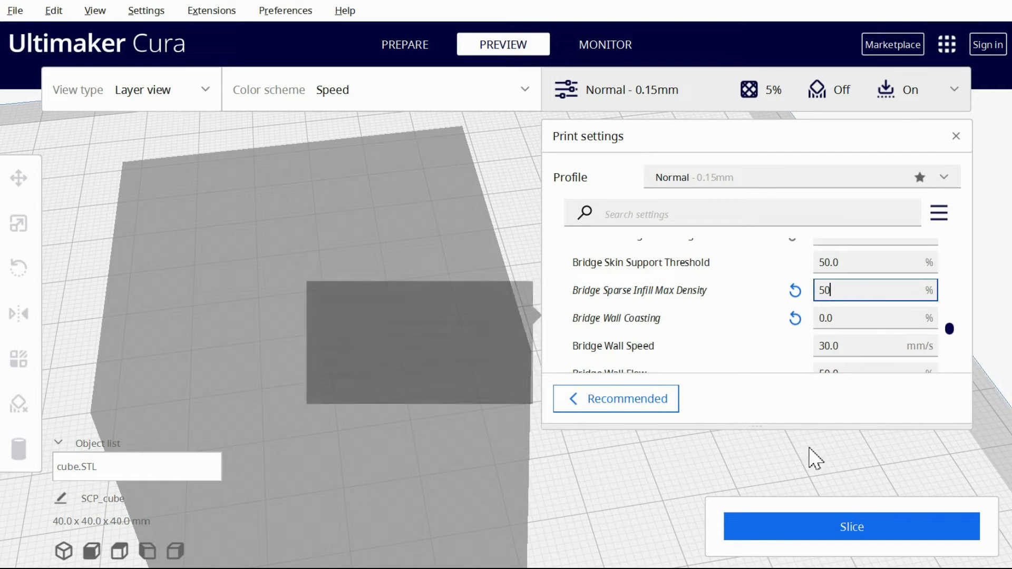
Slice the cube and examine the bridge skin on layer 262 partway through its toolpath in the Speed colour scheme
{"action": "left_click", "coordinate": [858, 529]}
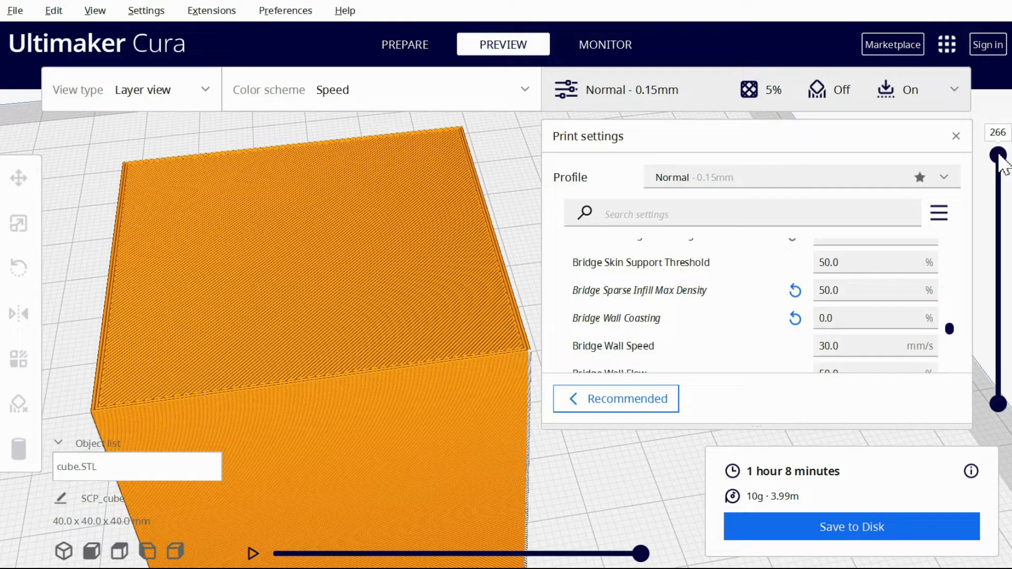
{"action": "left_click_drag", "start_coordinate": [998, 155], "coordinate": [998, 158]}
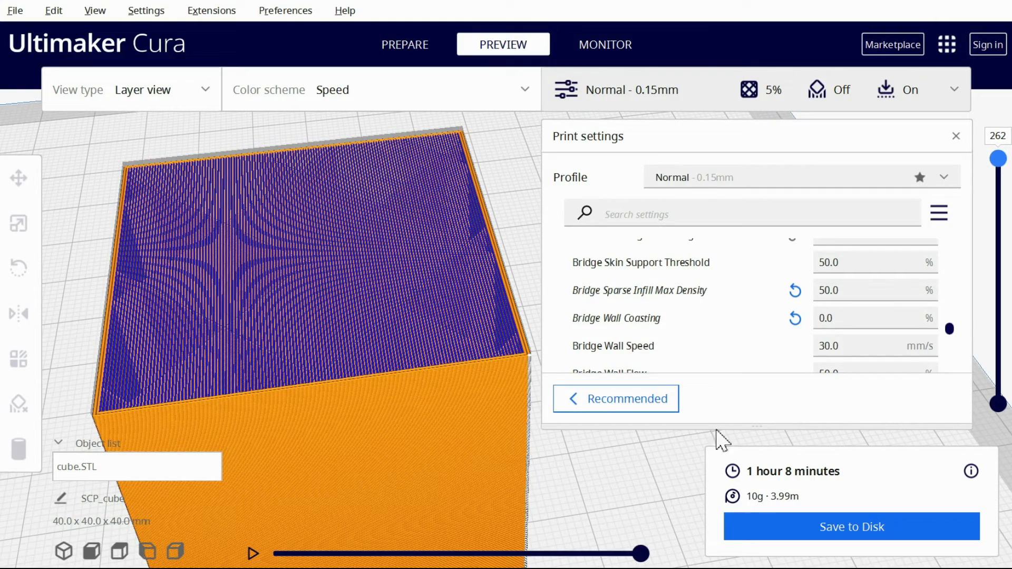
{"action": "mouse_move", "coordinate": [640, 554]}
{"action": "left_mouse_down"}
{"action": "mouse_move", "coordinate": [344, 543]}
{"action": "mouse_move", "coordinate": [485, 548]}
{"action": "left_mouse_up"}
{"action": "left_click", "coordinate": [481, 105]}
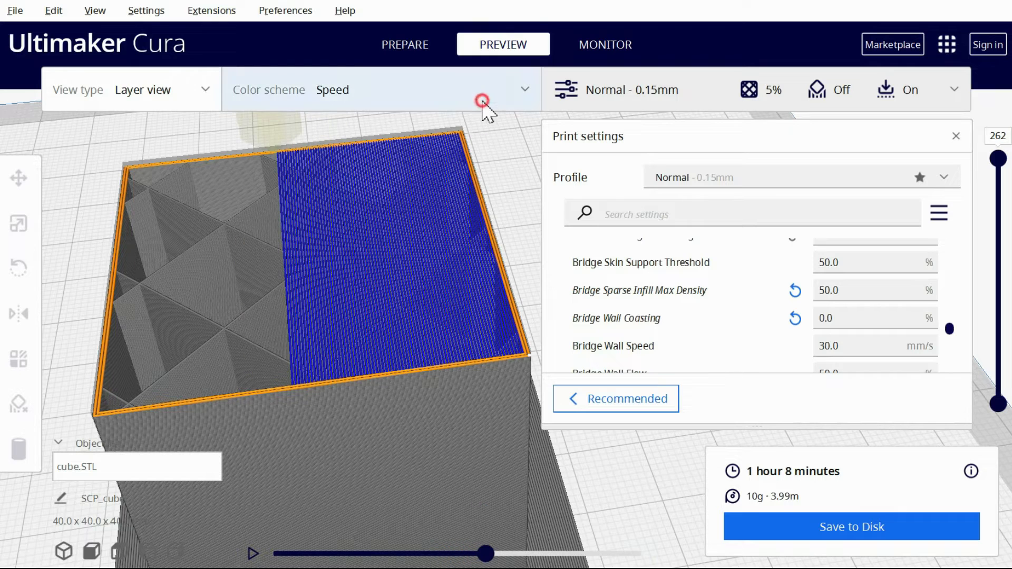
{"action": "left_click", "coordinate": [482, 101]}
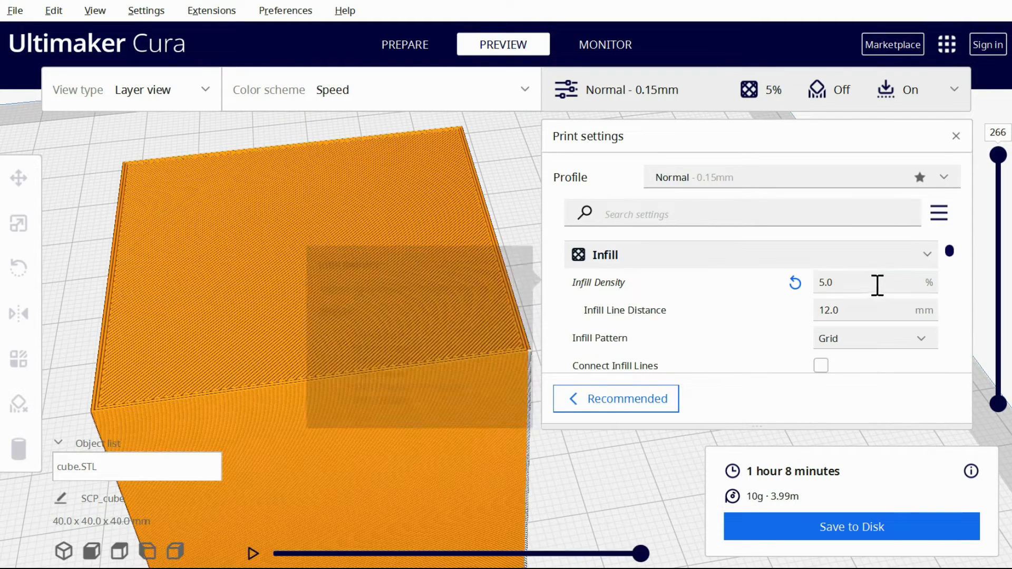
Set the cube's infill density to 0%, slice it and inspect the bridge skin on layer 262
{"action": "left_click_drag", "start_coordinate": [877, 285], "coordinate": [780, 285]}
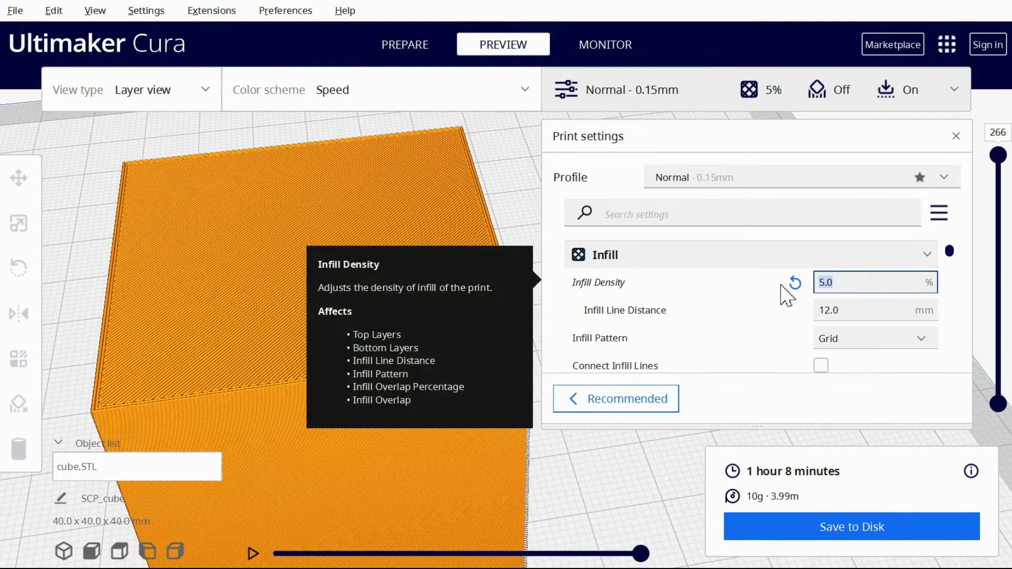
{"action": "type", "text": "0"}
{"action": "left_click", "coordinate": [807, 524]}
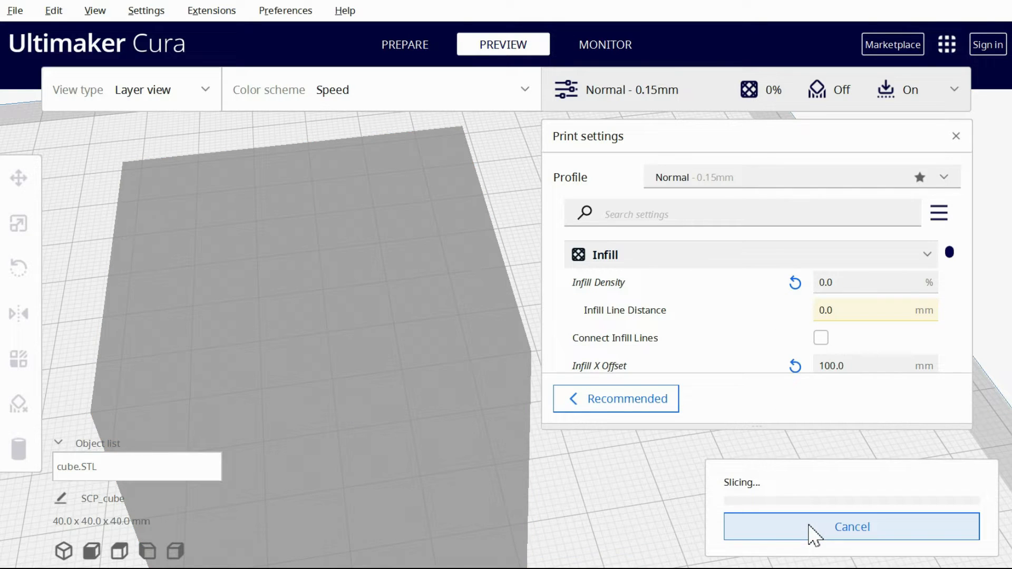
{"action": "mouse_move", "coordinate": [998, 153]}
{"action": "left_mouse_down"}
{"action": "mouse_move", "coordinate": [998, 178]}
{"action": "mouse_move", "coordinate": [998, 158]}
{"action": "left_mouse_up"}
{"action": "left_click_drag", "start_coordinate": [640, 554], "coordinate": [664, 548]}
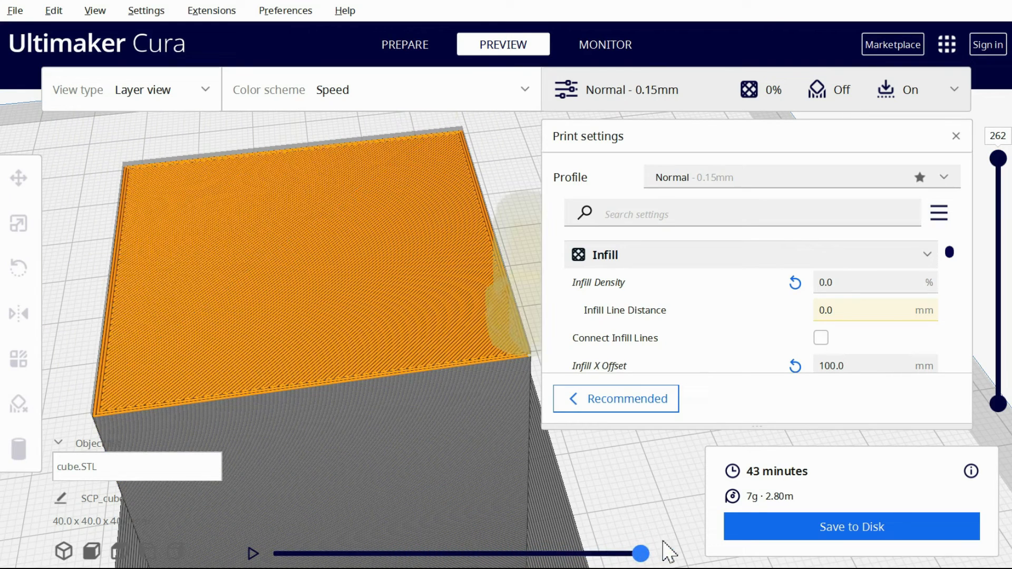
Set the cube's infill density to 0.1%, slice it and check layer 262
{"action": "left_click", "coordinate": [843, 282]}
{"action": "key", "text": "BackSpace"}
{"action": "type", "text": "1"}
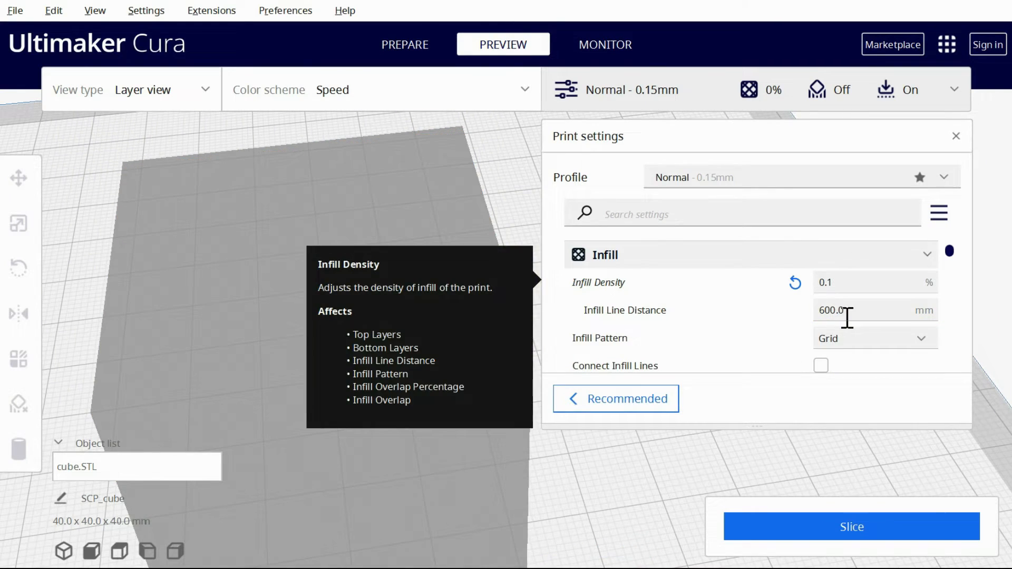
{"action": "left_click", "coordinate": [831, 522]}
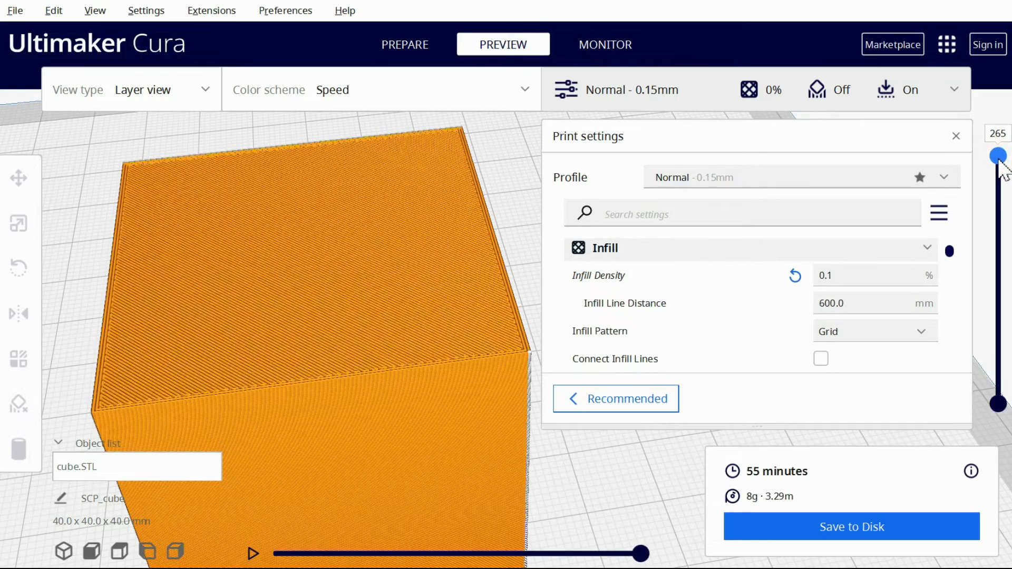
Set Infill X Offset to 100 mm, slice the cube and inspect the bridge skin on layer 262
{"action": "scroll", "coordinate": [872, 349], "scroll_direction": "down", "scroll_amount": 5}
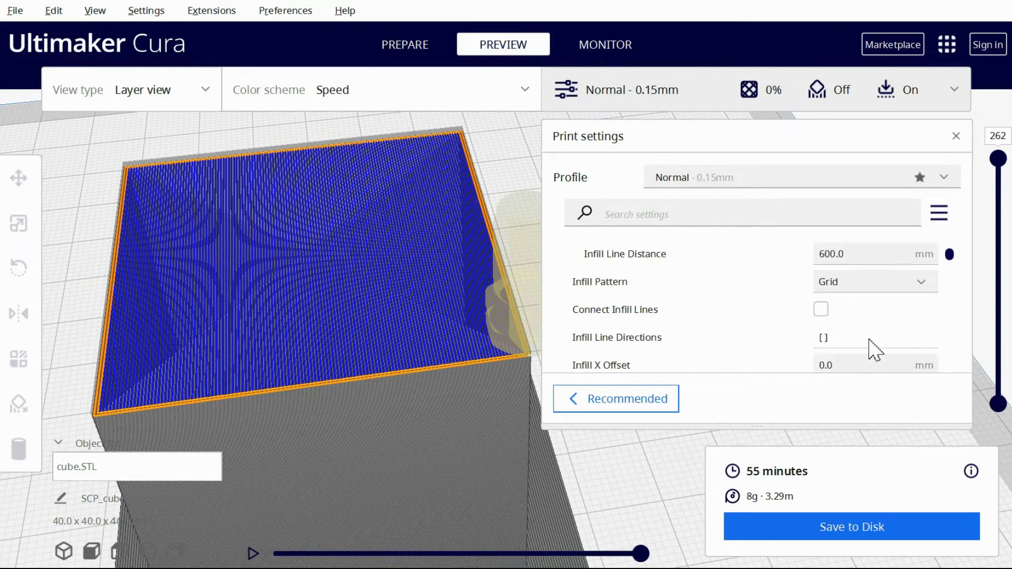
{"action": "left_click", "coordinate": [852, 288]}
{"action": "type", "text": "100"}
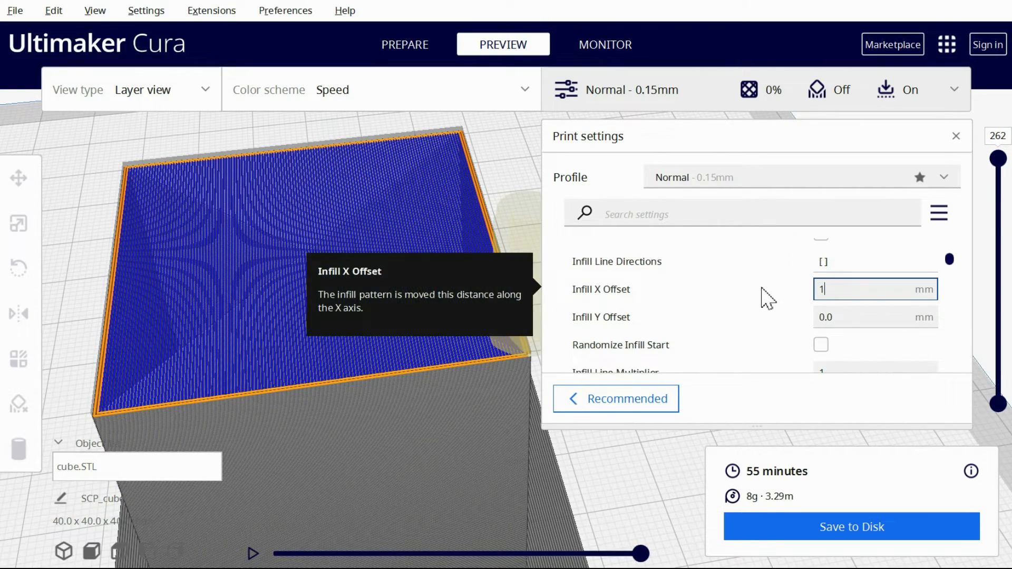
{"action": "left_click", "coordinate": [857, 527]}
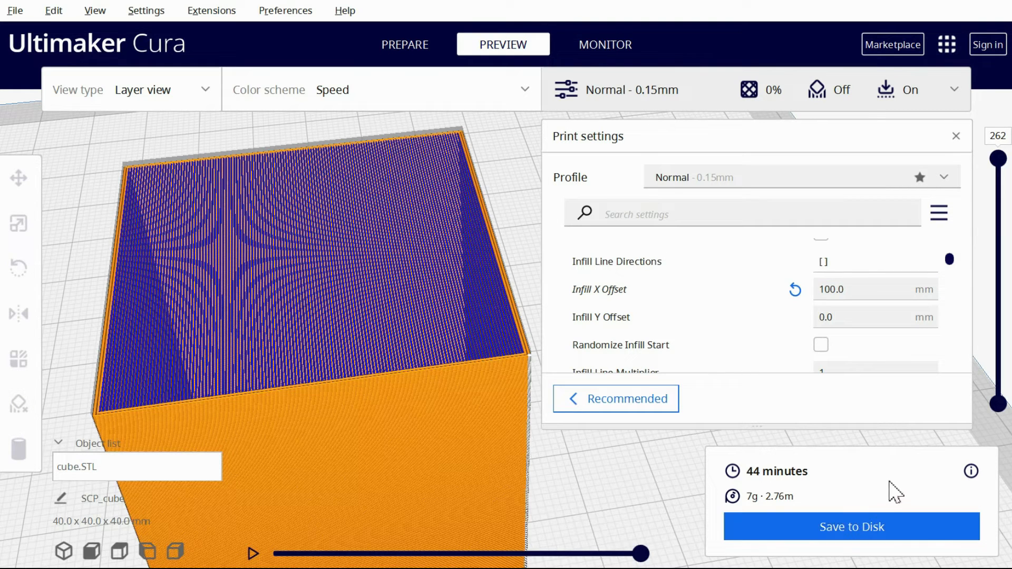
{"action": "left_click_drag", "start_coordinate": [640, 551], "coordinate": [652, 528]}
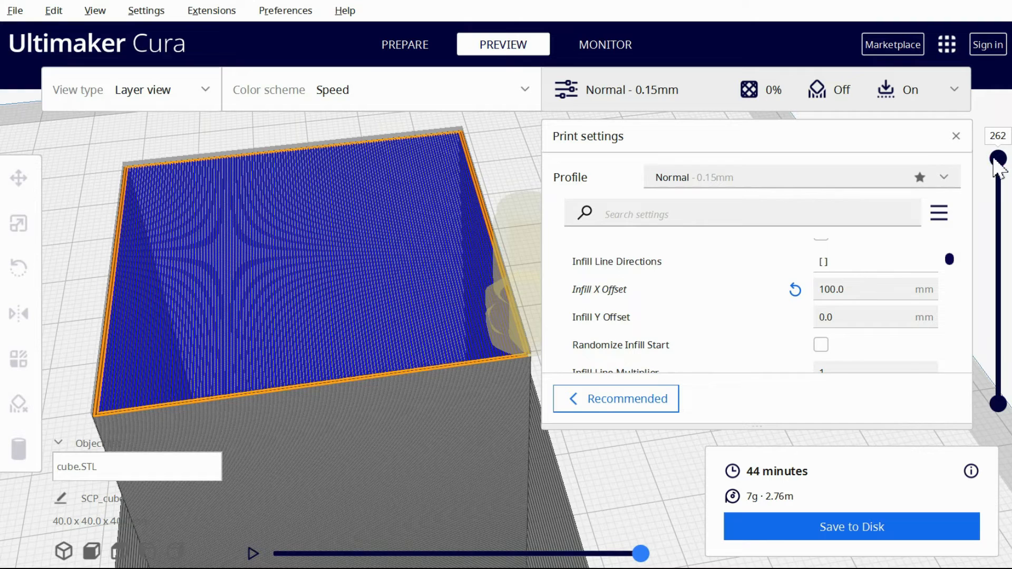
{"action": "left_click_drag", "start_coordinate": [1000, 161], "coordinate": [999, 159]}
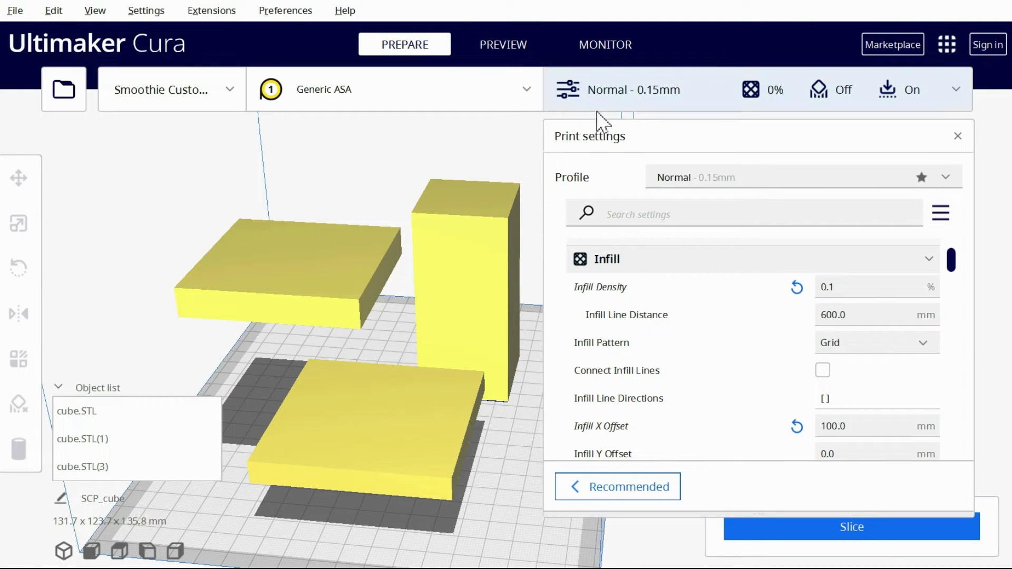
Turn the raised slab cube.STL(1) into an infill mesh with Infill Density 30%, one top layer and one bottom layer
{"action": "left_click", "coordinate": [301, 298]}
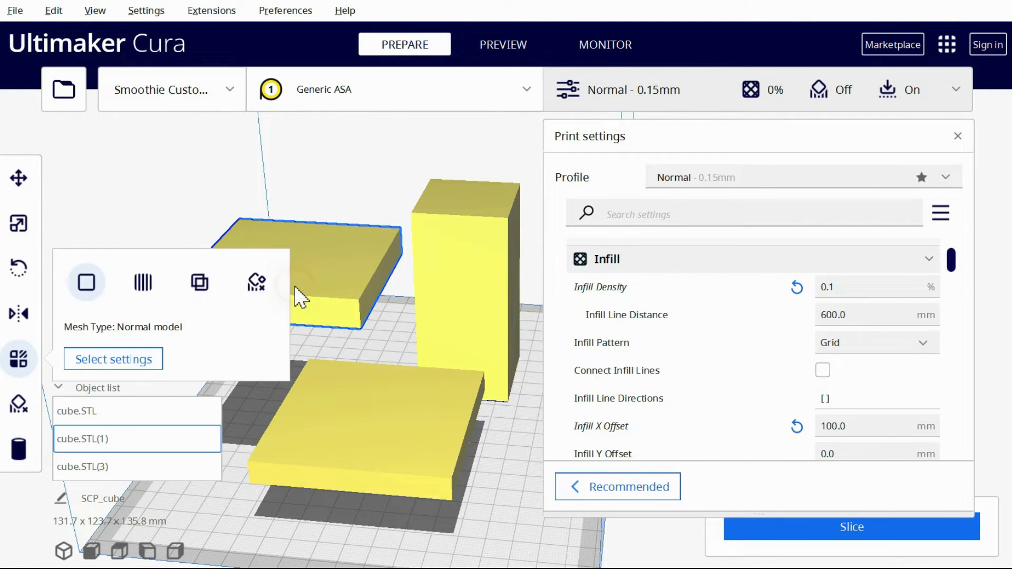
{"action": "left_click", "coordinate": [200, 282]}
{"action": "left_click", "coordinate": [149, 484]}
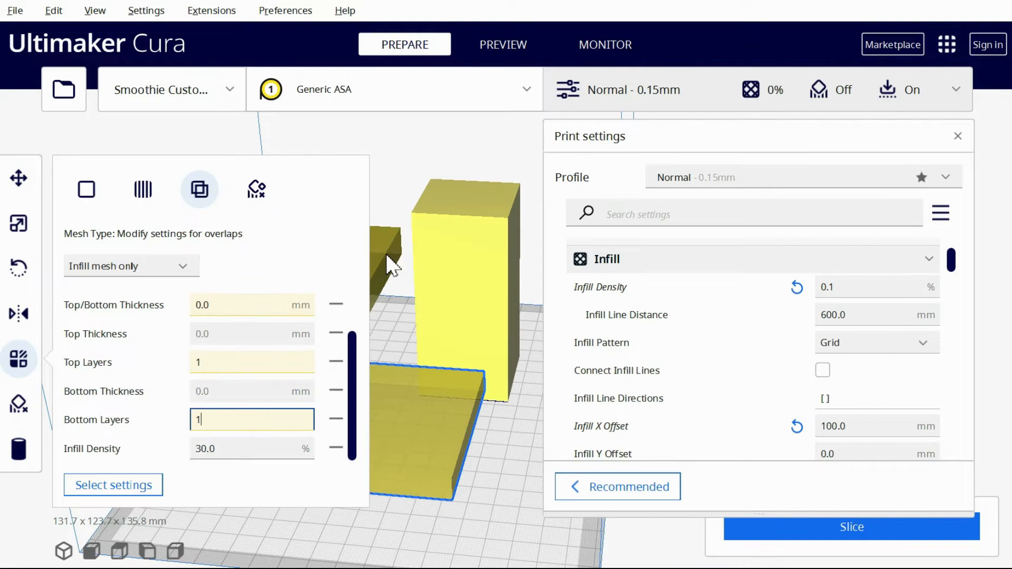
{"action": "left_click", "coordinate": [386, 254]}
{"action": "scroll", "coordinate": [260, 402], "scroll_direction": "down", "scroll_amount": 2}
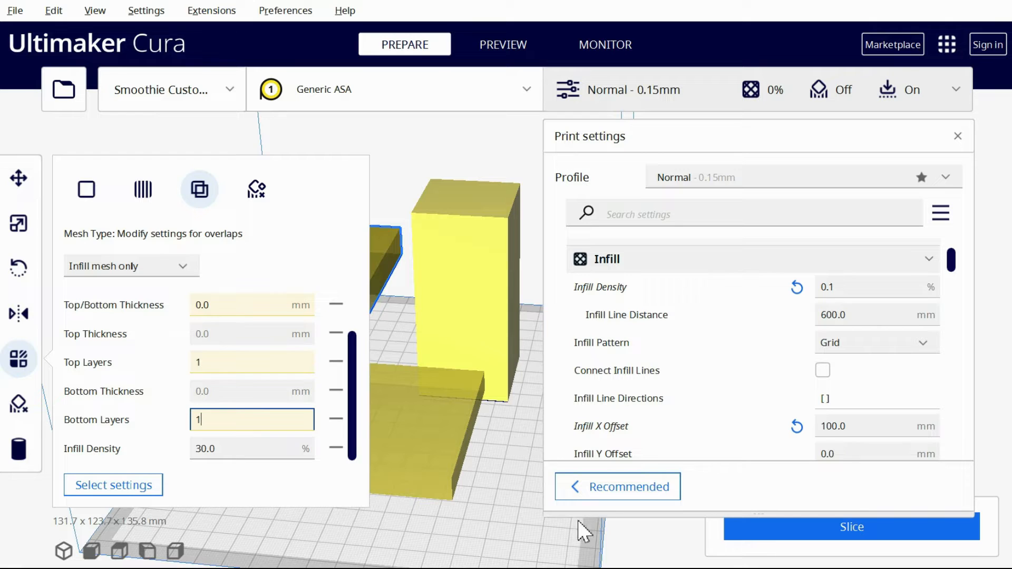
Move the slab infill meshes into the tall block and examine how they change the sliced layers
{"action": "left_click", "coordinate": [561, 528]}
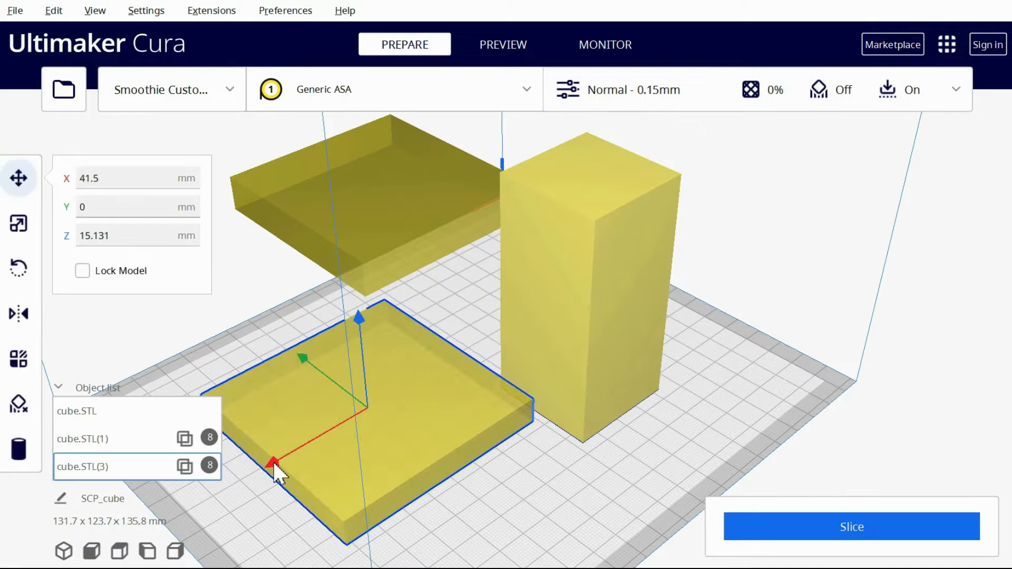
{"action": "left_click_drag", "start_coordinate": [273, 461], "coordinate": [457, 393]}
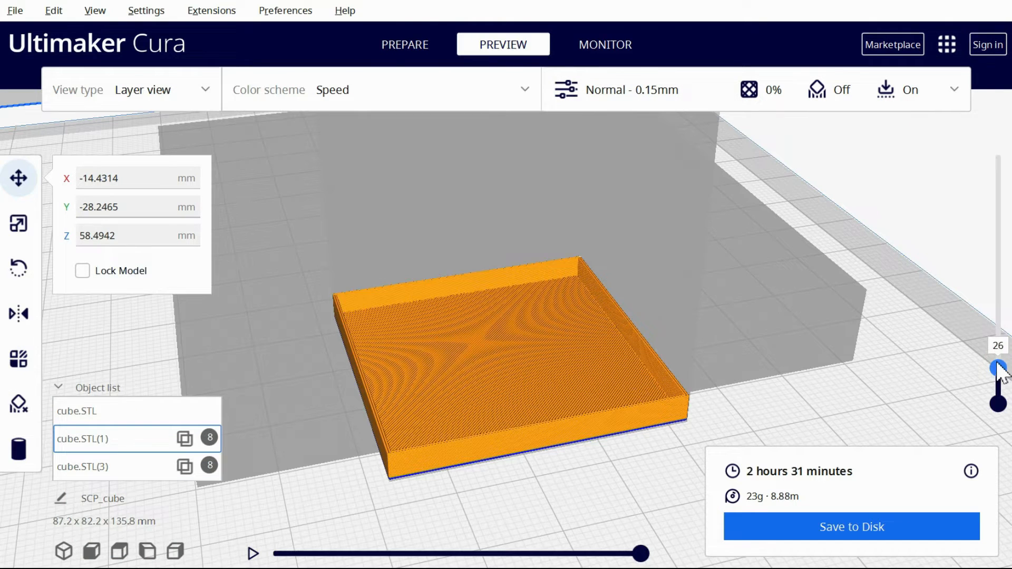
{"action": "left_click_drag", "start_coordinate": [996, 369], "coordinate": [992, 282]}
{"action": "middle_click_drag", "start_coordinate": [615, 178], "coordinate": [618, 411]}
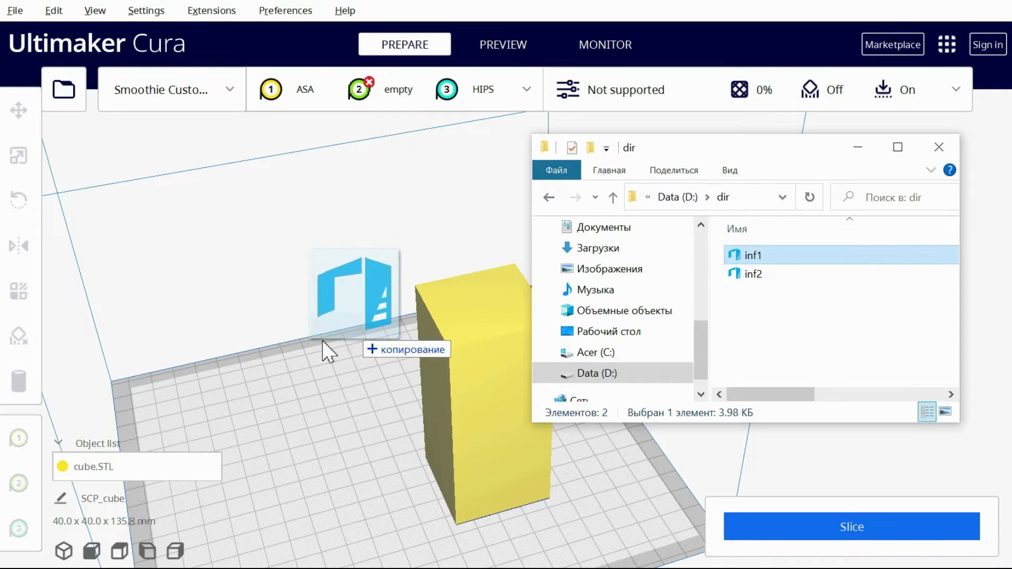
Import the inf1 and inf2 models beside the tall block, and assign inf1 to extruder 2 and inf2 to extruder 3
{"action": "left_click_drag", "start_coordinate": [322, 340], "coordinate": [307, 347]}
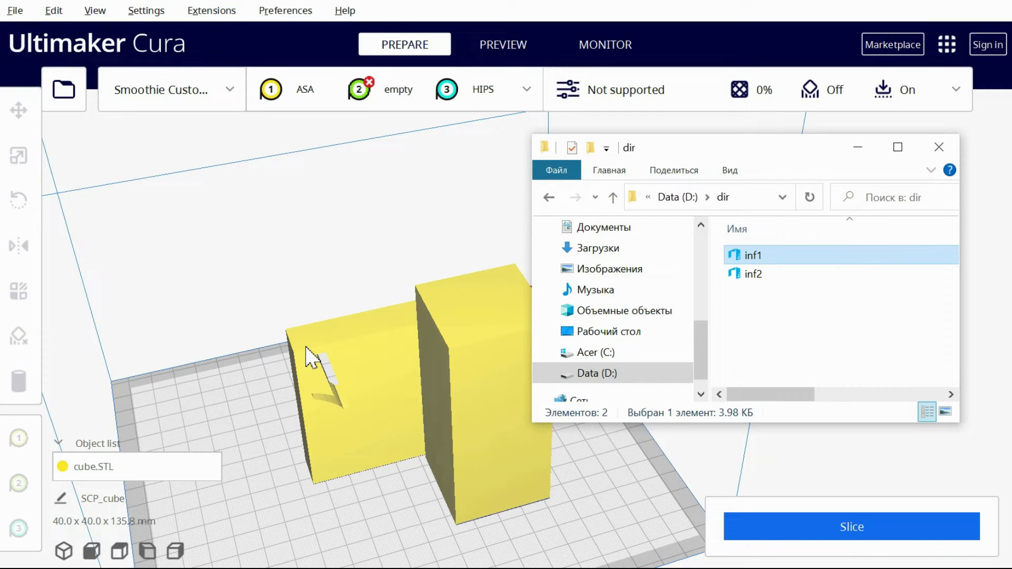
{"action": "left_click_drag", "start_coordinate": [800, 273], "coordinate": [401, 395]}
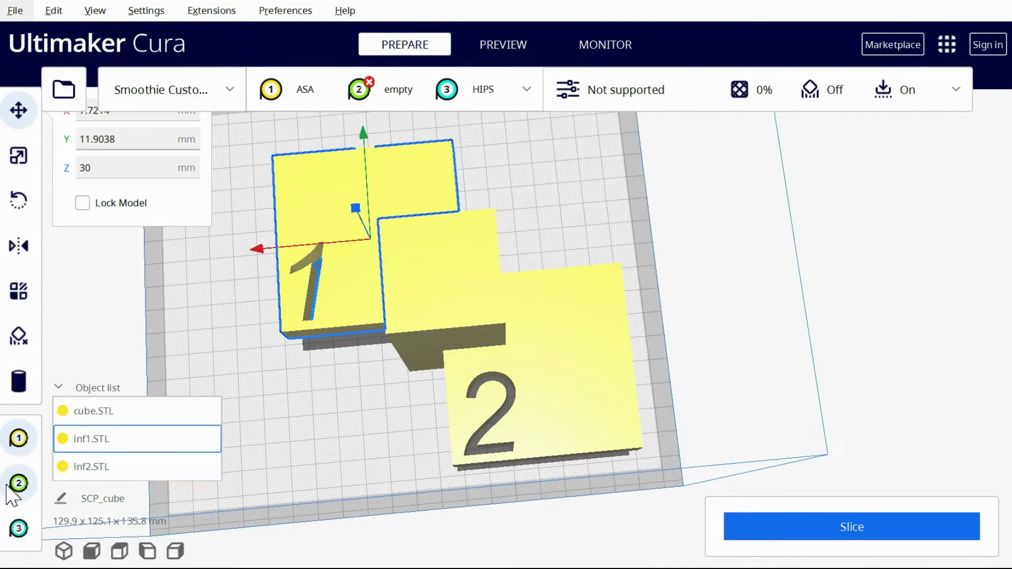
{"action": "left_click", "coordinate": [16, 484]}
{"action": "left_click", "coordinate": [564, 420]}
{"action": "left_click", "coordinate": [15, 530]}
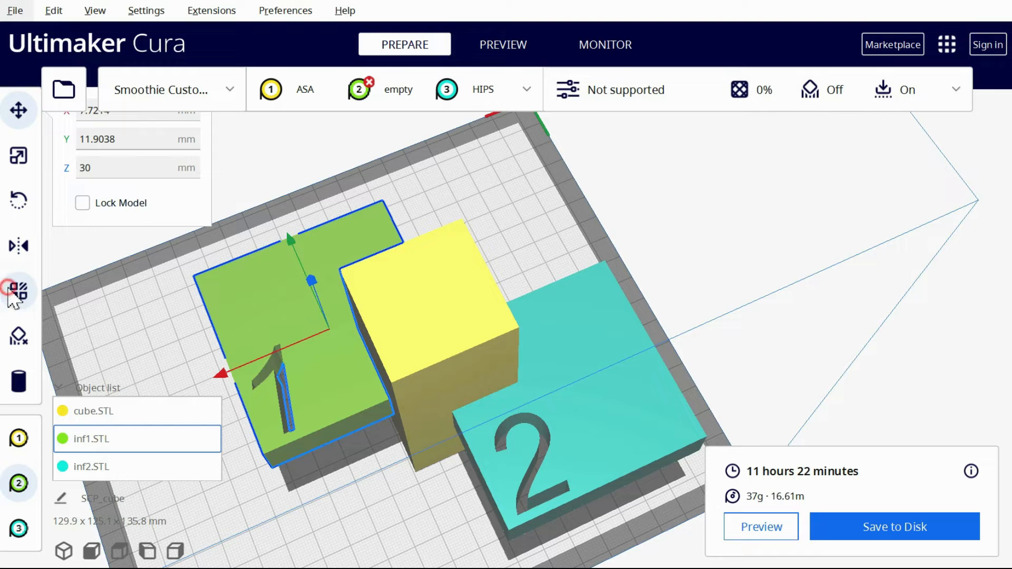
Make inf1 and inf2 overlap modifiers of type Infill mesh only, each with its own Infill Density setting
{"action": "left_click", "coordinate": [16, 291]}
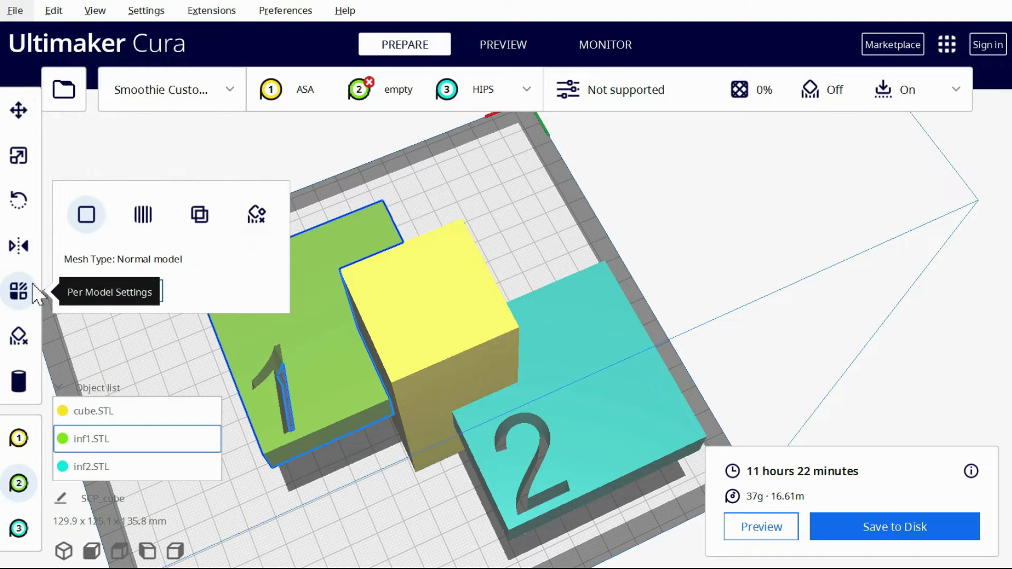
{"action": "left_click", "coordinate": [199, 214]}
{"action": "scroll", "coordinate": [240, 376], "scroll_direction": "down", "scroll_amount": 2}
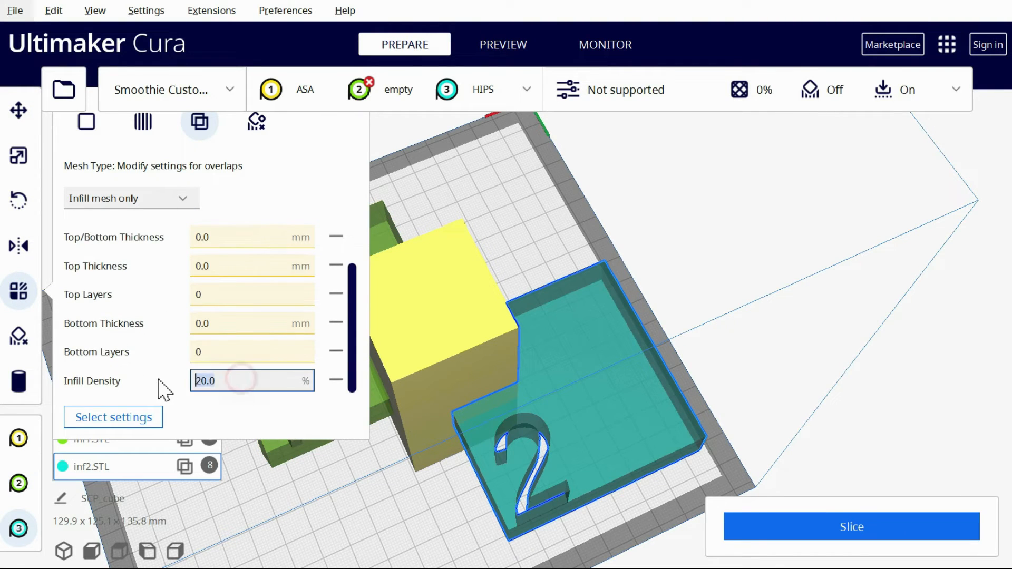
{"action": "left_click", "coordinate": [391, 240]}
{"action": "scroll", "coordinate": [235, 376], "scroll_direction": "down", "scroll_amount": 2}
{"action": "left_click", "coordinate": [221, 380]}
{"action": "left_click", "coordinate": [652, 492]}
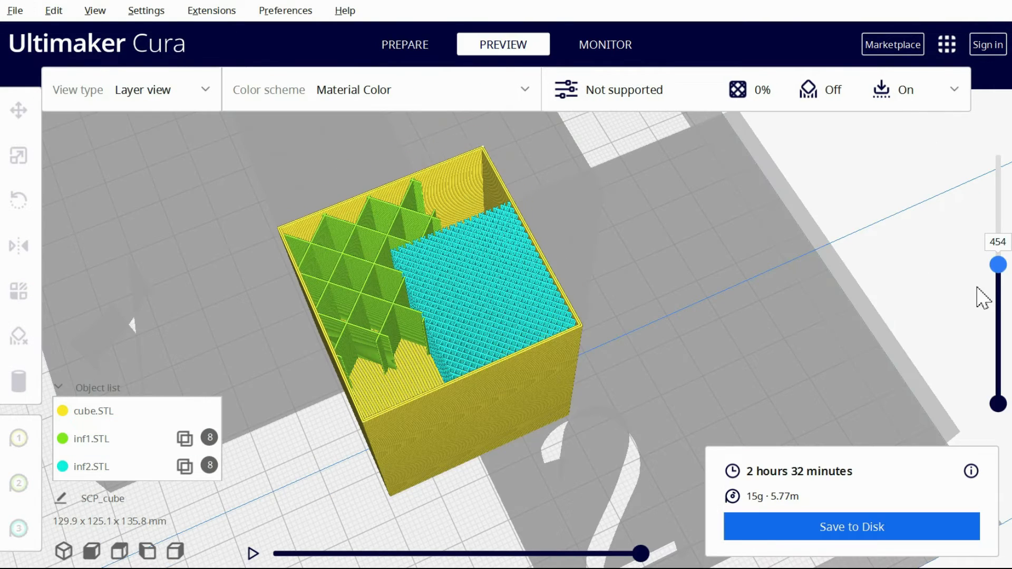
Slice the meshes, give inf2 five wall lines, five top layers and 5 mm top/bottom thickness, and examine the layers
{"action": "scroll", "coordinate": [975, 334], "scroll_direction": "down", "scroll_amount": 5}
{"action": "scroll", "coordinate": [971, 328], "scroll_direction": "up", "scroll_amount": 5}
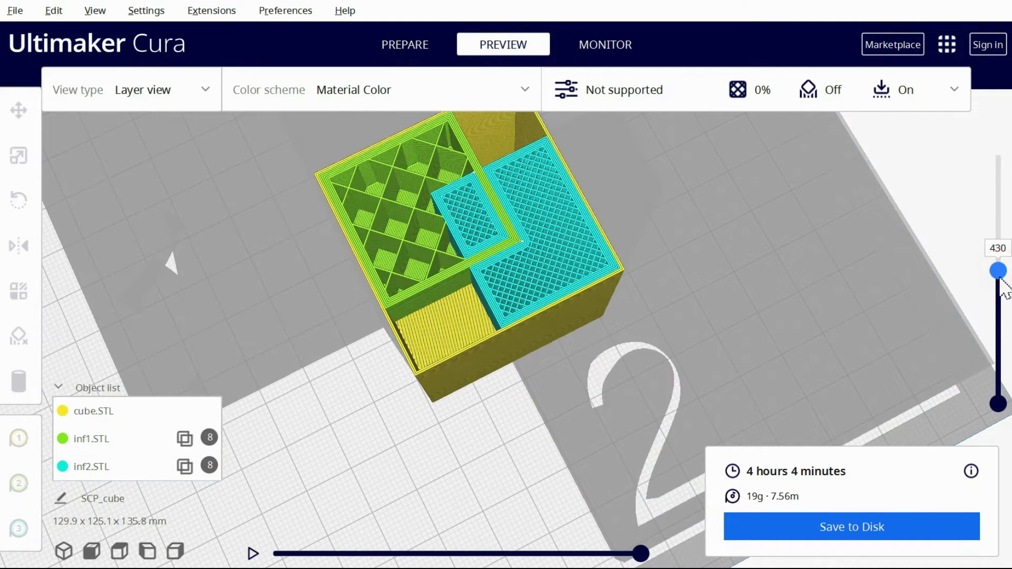
{"action": "mouse_move", "coordinate": [999, 271]}
{"action": "left_mouse_down"}
{"action": "mouse_move", "coordinate": [999, 305]}
{"action": "mouse_move", "coordinate": [1001, 271]}
{"action": "mouse_move", "coordinate": [1001, 285]}
{"action": "left_mouse_up"}
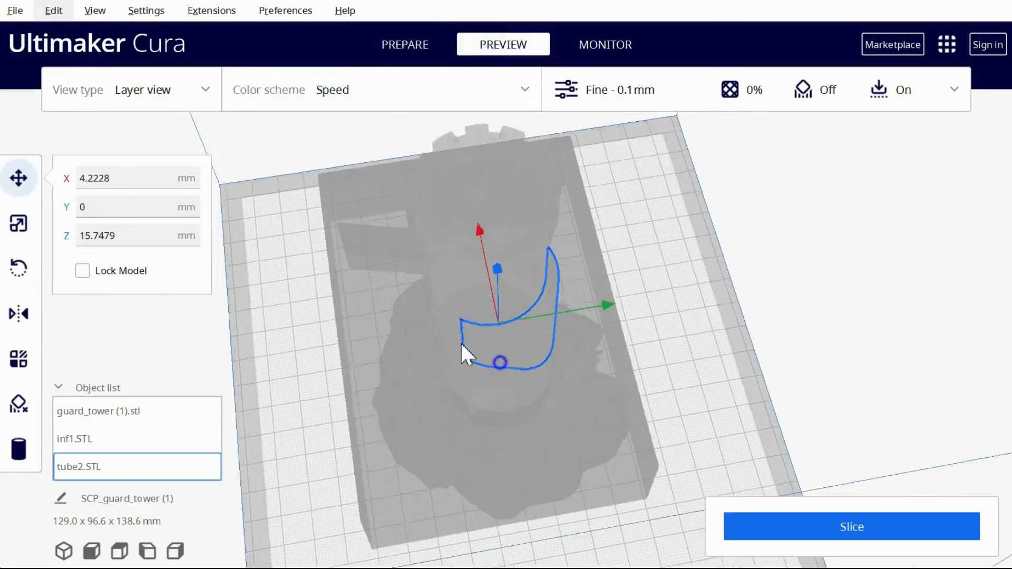
Move tube2.STL into the guard tower's base, and make inf1 and tube2 infill meshes, with 20% infill density for inf1
{"action": "left_click_drag", "start_coordinate": [462, 347], "coordinate": [489, 233]}
{"action": "left_click_drag", "start_coordinate": [489, 233], "coordinate": [490, 274]}
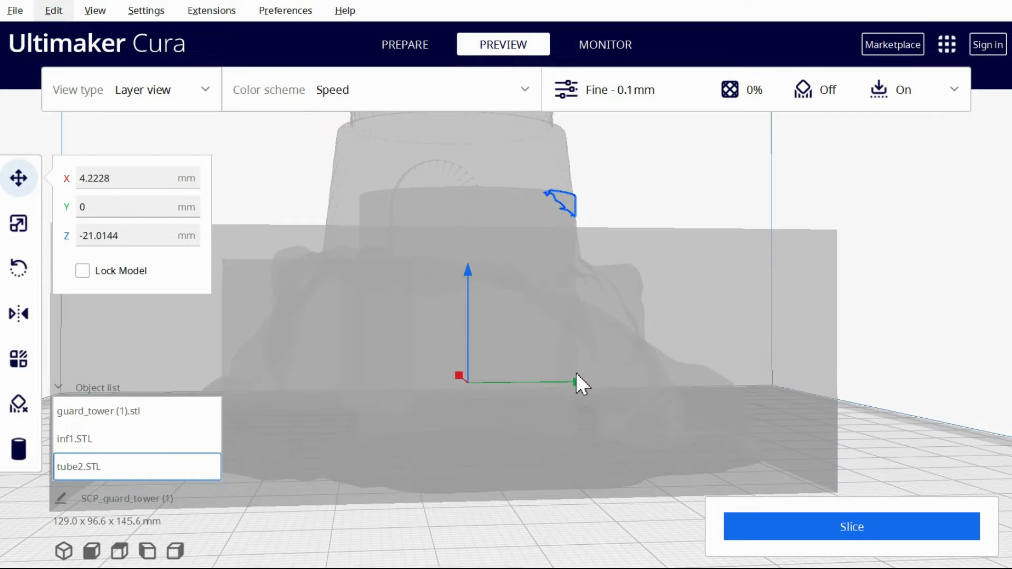
{"action": "type", "text": "0"}
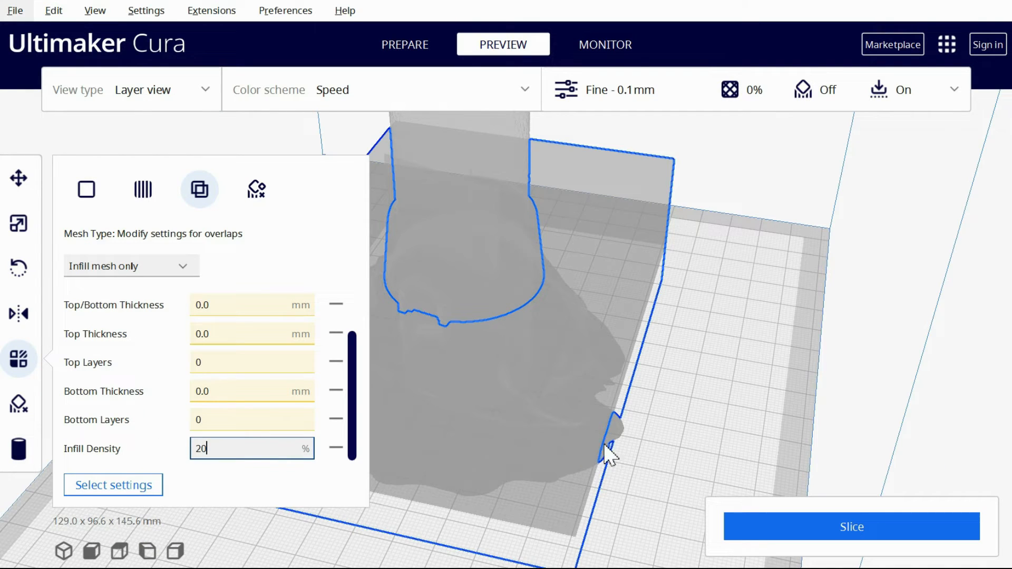
{"action": "left_click", "coordinate": [79, 467]}
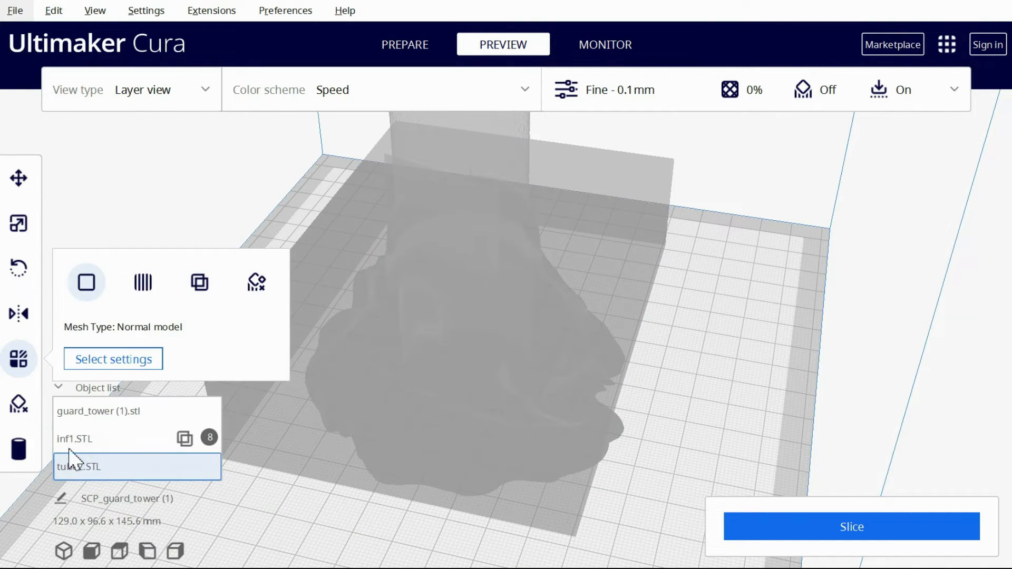
{"action": "left_click", "coordinate": [212, 289]}
{"action": "left_click", "coordinate": [279, 534]}
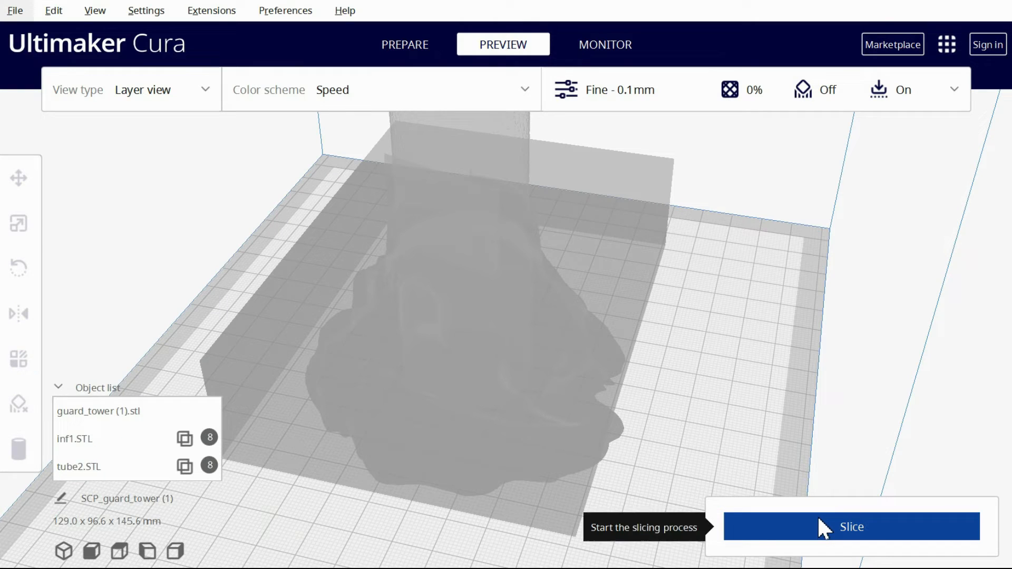
Slice the guard tower with its two infill meshes and examine the infill in the layer view
{"action": "left_click", "coordinate": [823, 528]}
{"action": "left_click_drag", "start_coordinate": [997, 377], "coordinate": [959, 267]}
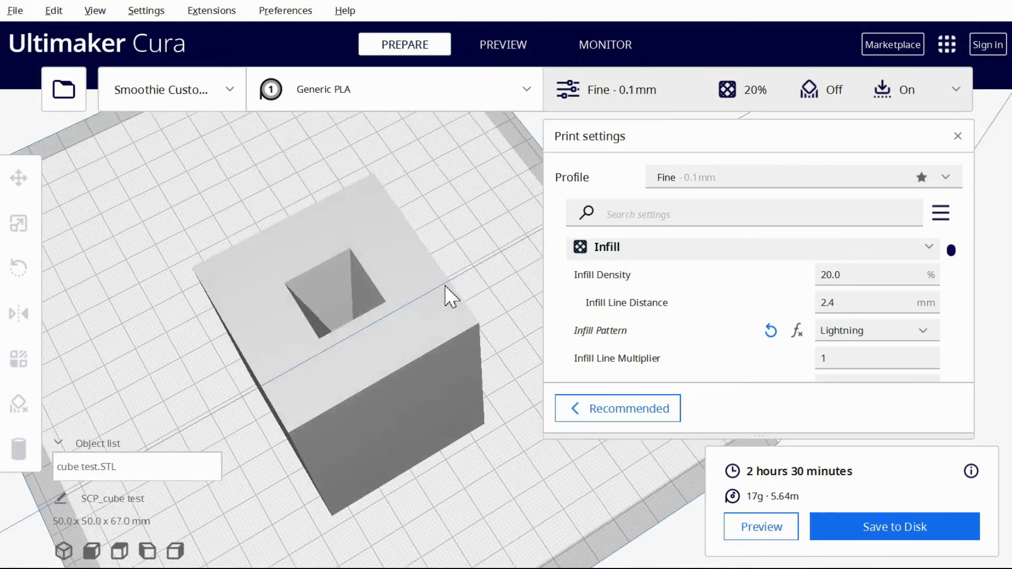
{"action": "right_click_drag", "start_coordinate": [447, 294], "coordinate": [477, 237]}
Examine the Lightning infill of the cube test model from layer 116 up through layer 585 to the top
{"action": "left_click_drag", "start_coordinate": [998, 158], "coordinate": [998, 339]}
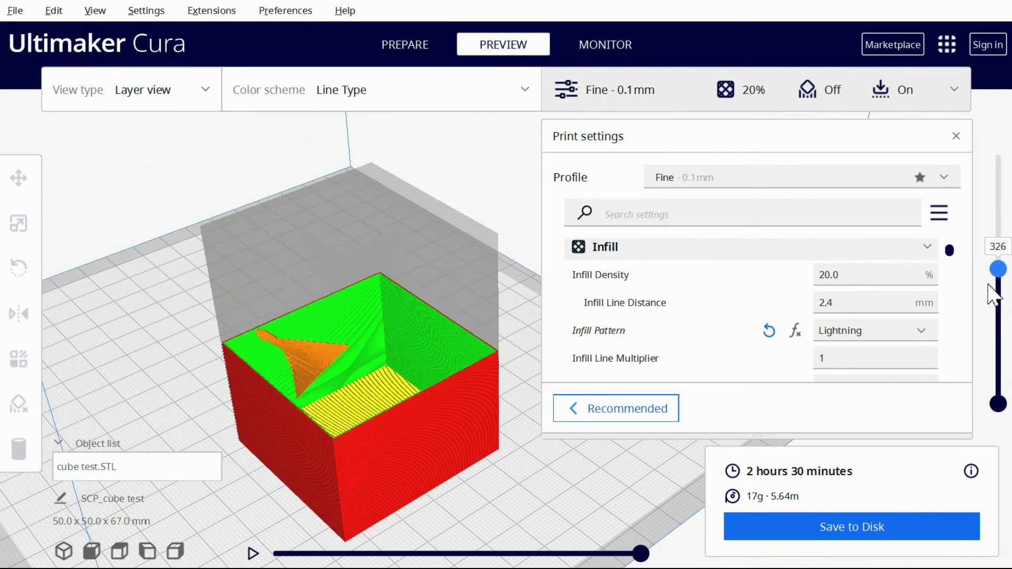
{"action": "scroll", "coordinate": [398, 390], "scroll_direction": "up", "scroll_amount": 5}
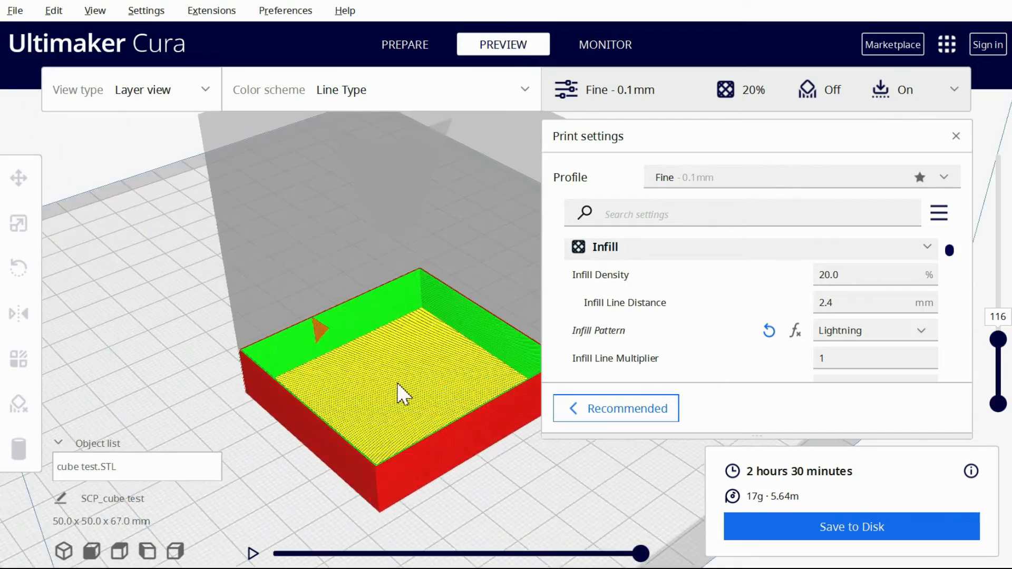
{"action": "middle_click_drag", "start_coordinate": [478, 399], "coordinate": [511, 405]}
{"action": "left_click_drag", "start_coordinate": [1002, 315], "coordinate": [955, 167]}
{"action": "scroll", "coordinate": [364, 214], "scroll_direction": "down", "scroll_amount": 5}
{"action": "middle_click_drag", "start_coordinate": [363, 215], "coordinate": [223, 274]}
{"action": "scroll", "coordinate": [223, 273], "scroll_direction": "down", "scroll_amount": 1}
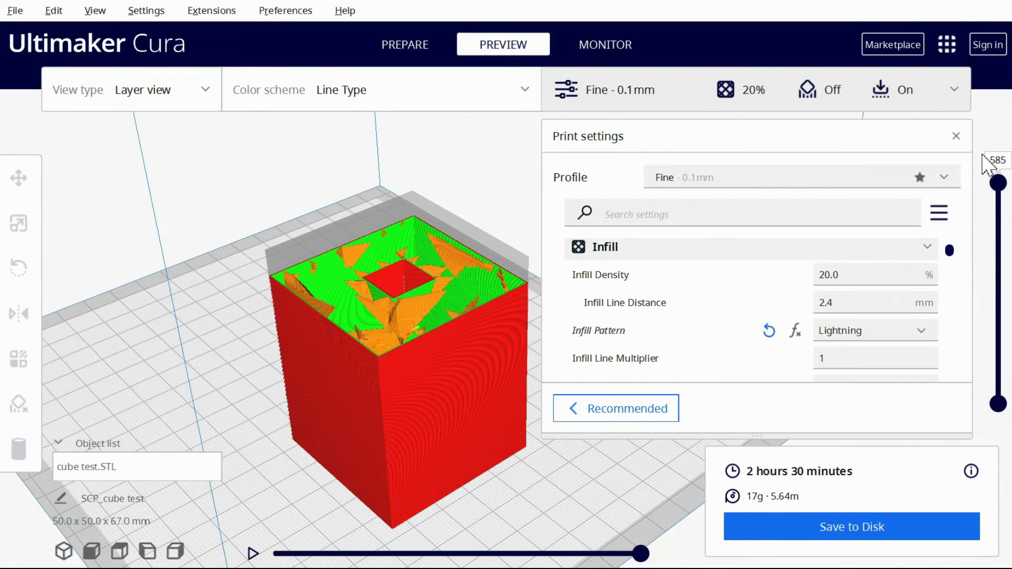
{"action": "left_click_drag", "start_coordinate": [998, 164], "coordinate": [1007, 133]}
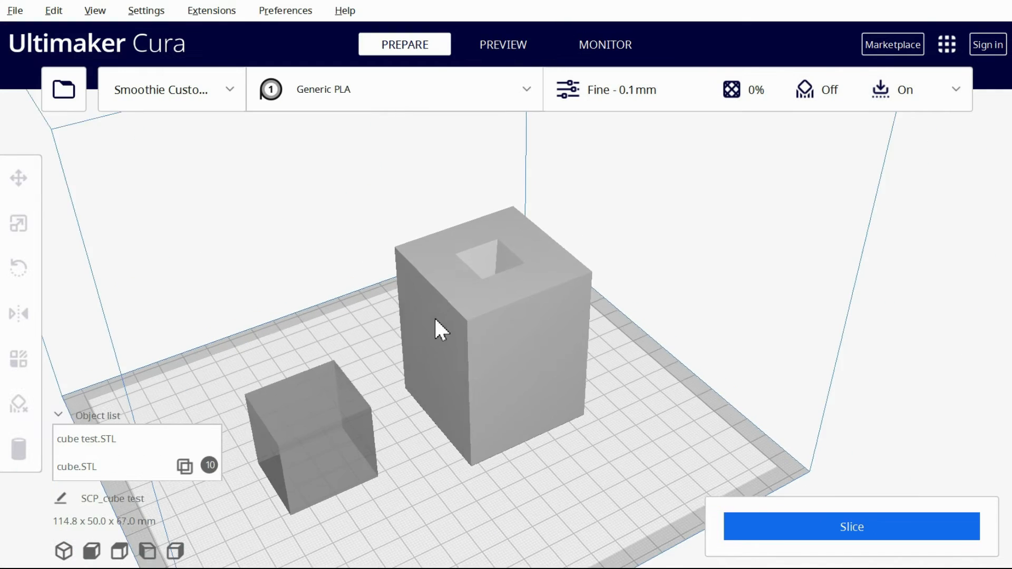
Review the infill mesh settings of cube.STL, including Infill Density, Extra Infill Wall Count and Infill Overlap Percentage
{"action": "left_click", "coordinate": [324, 401]}
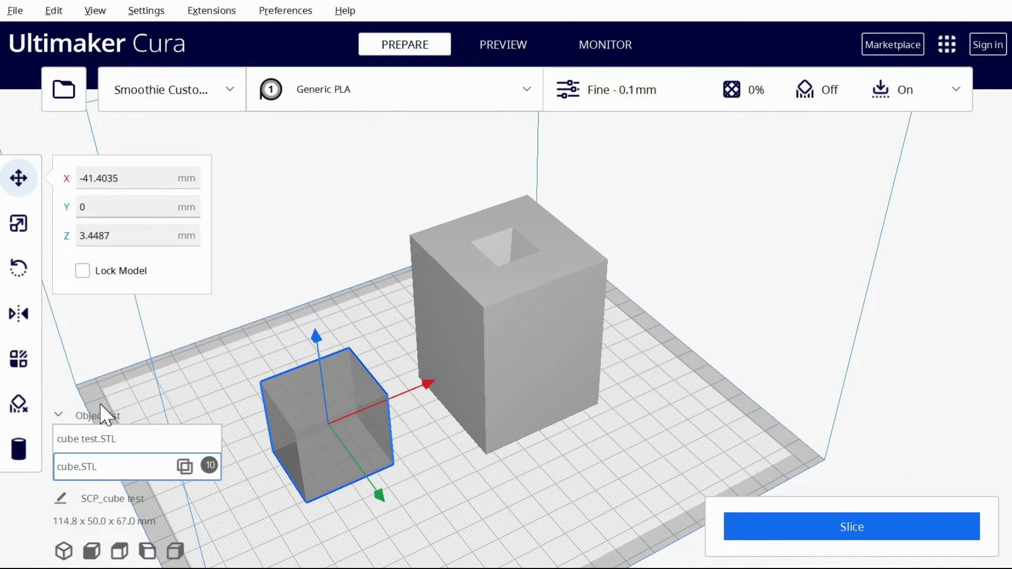
{"action": "left_click", "coordinate": [26, 367]}
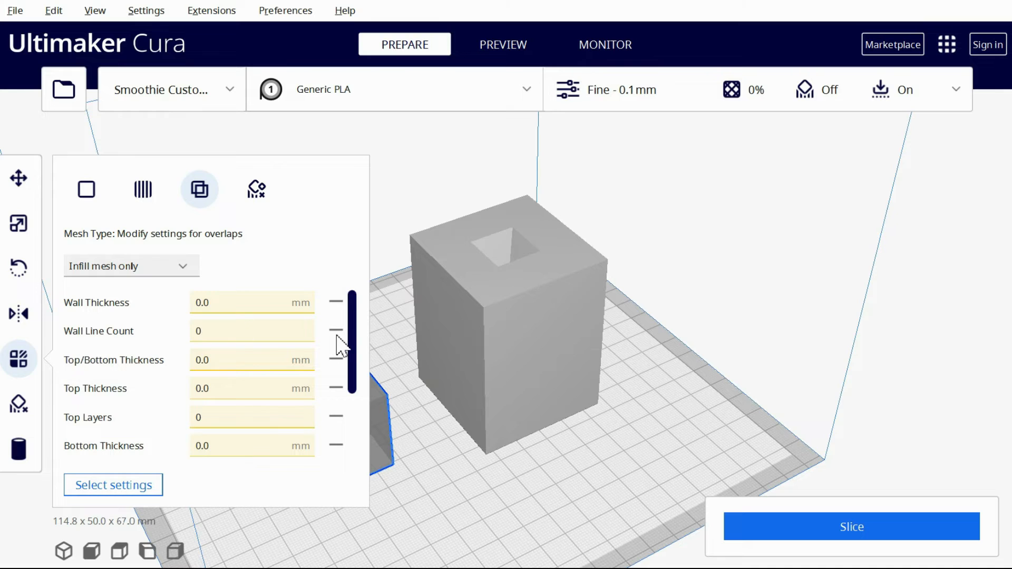
{"action": "scroll", "coordinate": [340, 345], "scroll_direction": "down", "scroll_amount": 4}
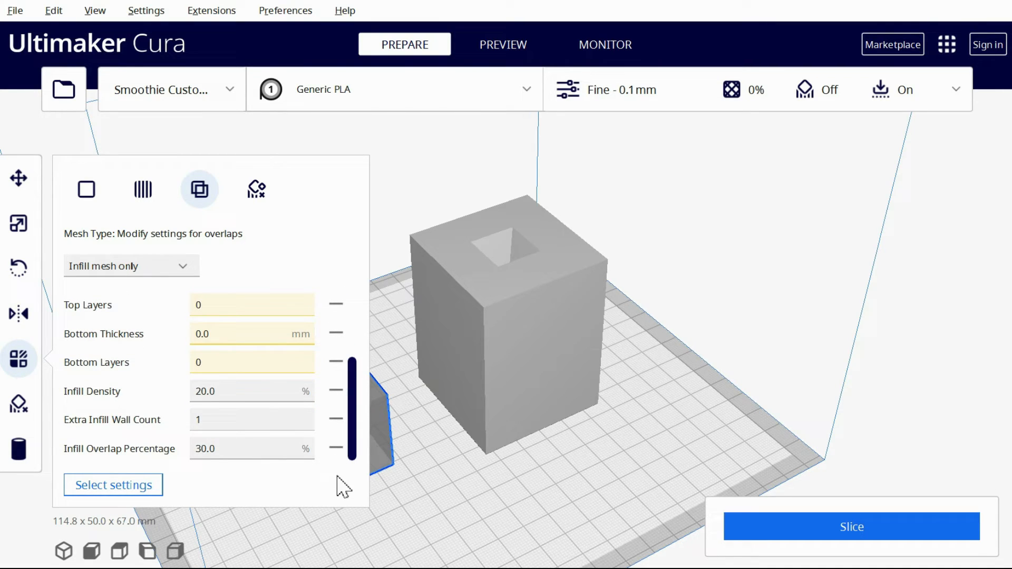
Stretch the cube.STL infill mesh into a long bar and rotate it to a sloping angle
{"action": "left_click", "coordinate": [18, 224]}
{"action": "middle_click_drag", "start_coordinate": [458, 448], "coordinate": [552, 436]}
{"action": "left_click_drag", "start_coordinate": [428, 349], "coordinate": [473, 449]}
{"action": "left_click", "coordinate": [19, 269]}
{"action": "right_click_drag", "start_coordinate": [319, 419], "coordinate": [412, 376]}
Move the sloping bar towards the cube test block and adjust its height
{"action": "left_click", "coordinate": [18, 178]}
{"action": "left_click_drag", "start_coordinate": [531, 387], "coordinate": [621, 346]}
{"action": "left_click_drag", "start_coordinate": [577, 256], "coordinate": [577, 234]}
{"action": "left_click_drag", "start_coordinate": [679, 356], "coordinate": [603, 340]}
In the see-through preview, reposition the sloping bar so its upper end lies inside the block beneath the tapered pocket
{"action": "left_click", "coordinate": [503, 45]}
{"action": "scroll", "coordinate": [604, 301], "scroll_direction": "up", "scroll_amount": 5}
{"action": "right_click_drag", "start_coordinate": [603, 300], "coordinate": [424, 301]}
{"action": "left_click_drag", "start_coordinate": [800, 416], "coordinate": [820, 417]}
{"action": "right_click_drag", "start_coordinate": [838, 402], "coordinate": [525, 401]}
{"action": "left_click_drag", "start_coordinate": [441, 378], "coordinate": [467, 379]}
{"action": "left_click", "coordinate": [590, 259]}
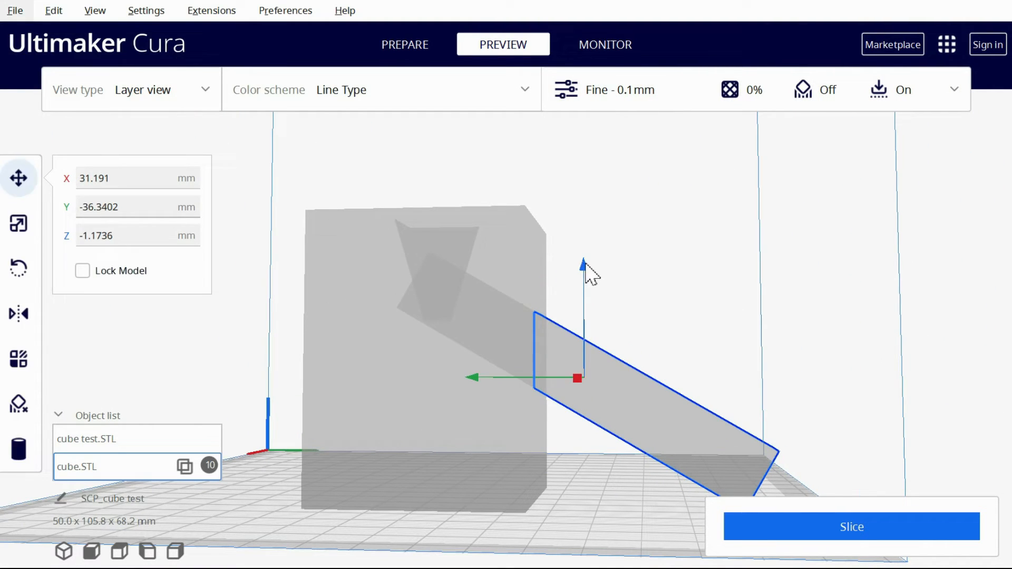
{"action": "left_click_drag", "start_coordinate": [586, 263], "coordinate": [580, 279]}
Slice the block with the sloping bar, and examine its supporting infill at layer 440 and the top skin at layer 665
{"action": "left_click", "coordinate": [812, 529]}
{"action": "right_click_drag", "start_coordinate": [565, 281], "coordinate": [464, 343]}
{"action": "left_click_drag", "start_coordinate": [997, 167], "coordinate": [962, 252]}
{"action": "scroll", "coordinate": [521, 371], "scroll_direction": "up", "scroll_amount": 5}
{"action": "scroll", "coordinate": [580, 418], "scroll_direction": "up", "scroll_amount": 5}
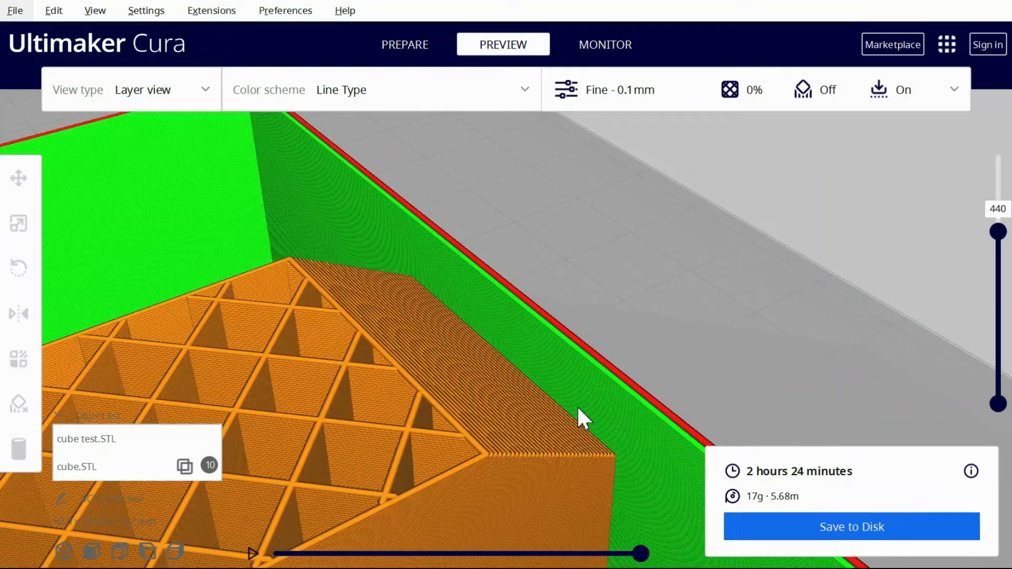
{"action": "left_click_drag", "start_coordinate": [1000, 239], "coordinate": [998, 154]}
{"action": "scroll", "coordinate": [519, 345], "scroll_direction": "down", "scroll_amount": 10}
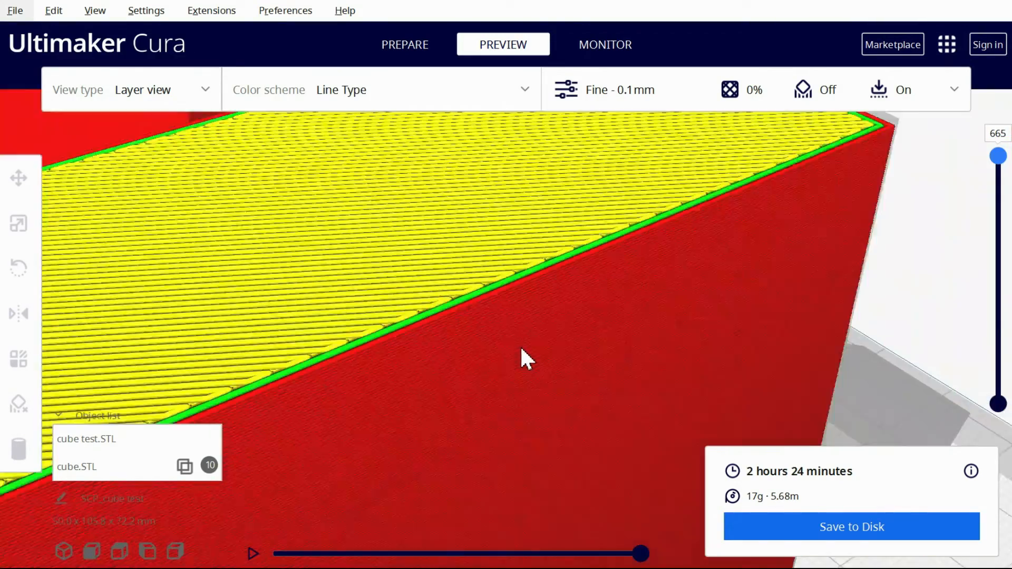
{"action": "scroll", "coordinate": [518, 340], "scroll_direction": "down", "scroll_amount": 3}
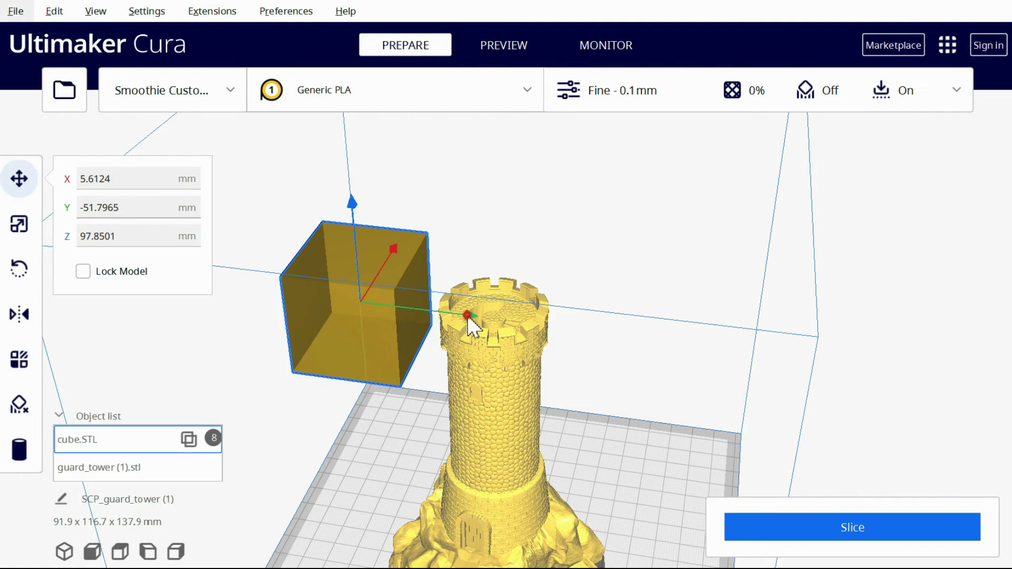
Place the cube infill mesh over the guard tower's crown at about X 5.6, Y -7.5, Z 97.9 mm and slice
{"action": "left_click_drag", "start_coordinate": [468, 317], "coordinate": [586, 345]}
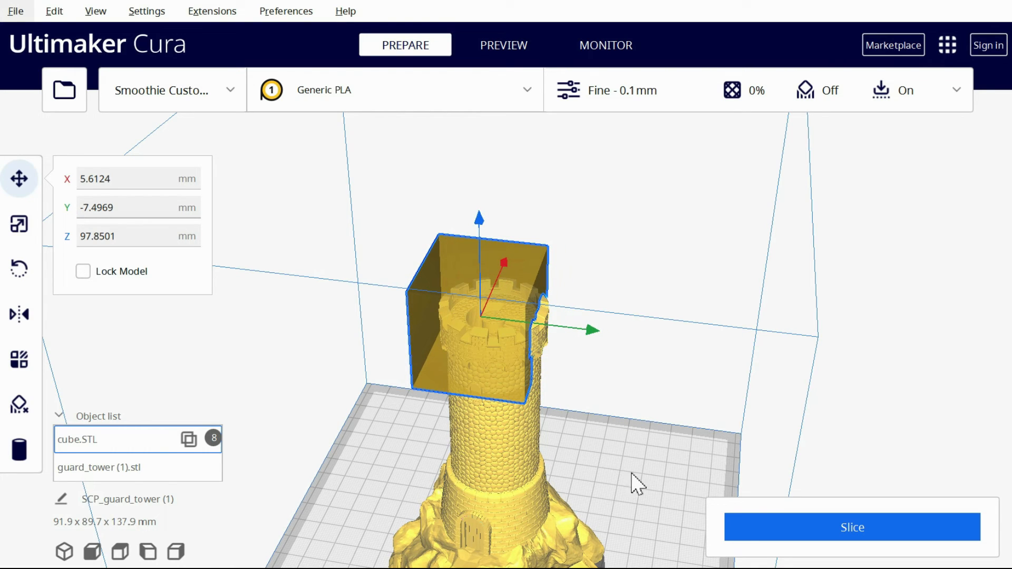
{"action": "left_click", "coordinate": [769, 536]}
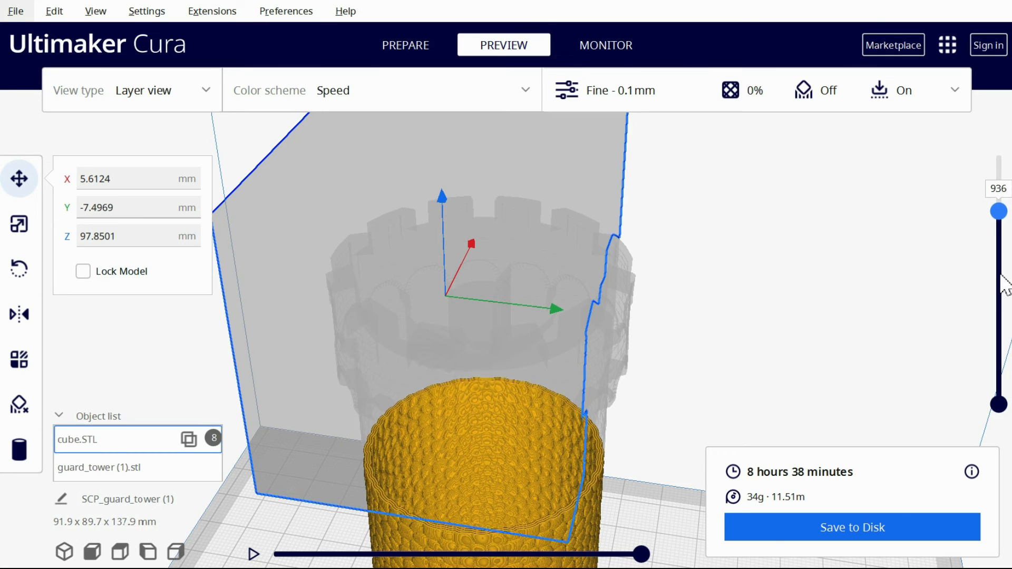
Examine how the infill forms beneath the guard tower's crown from layer 936 up to layer 1184
{"action": "left_click_drag", "start_coordinate": [641, 553], "coordinate": [667, 549]}
{"action": "left_click_drag", "start_coordinate": [994, 210], "coordinate": [995, 206]}
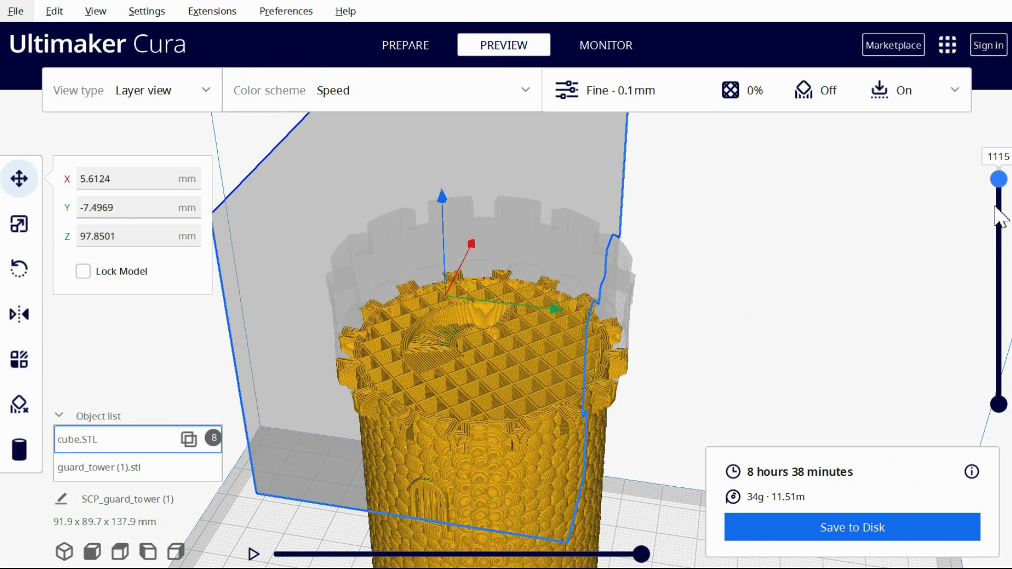
{"action": "key", "text": "Up"}
{"action": "key", "text": "Up"}
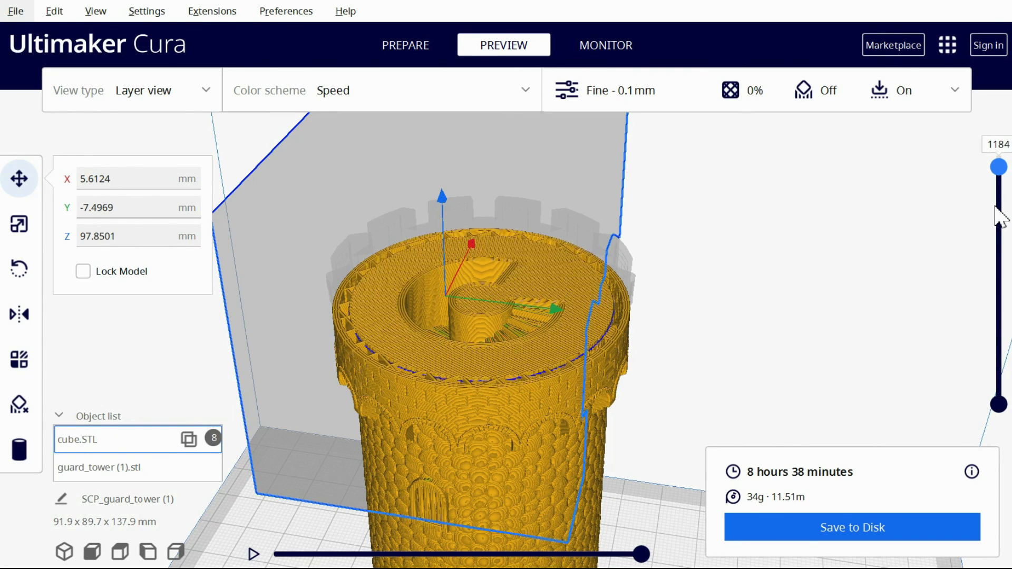